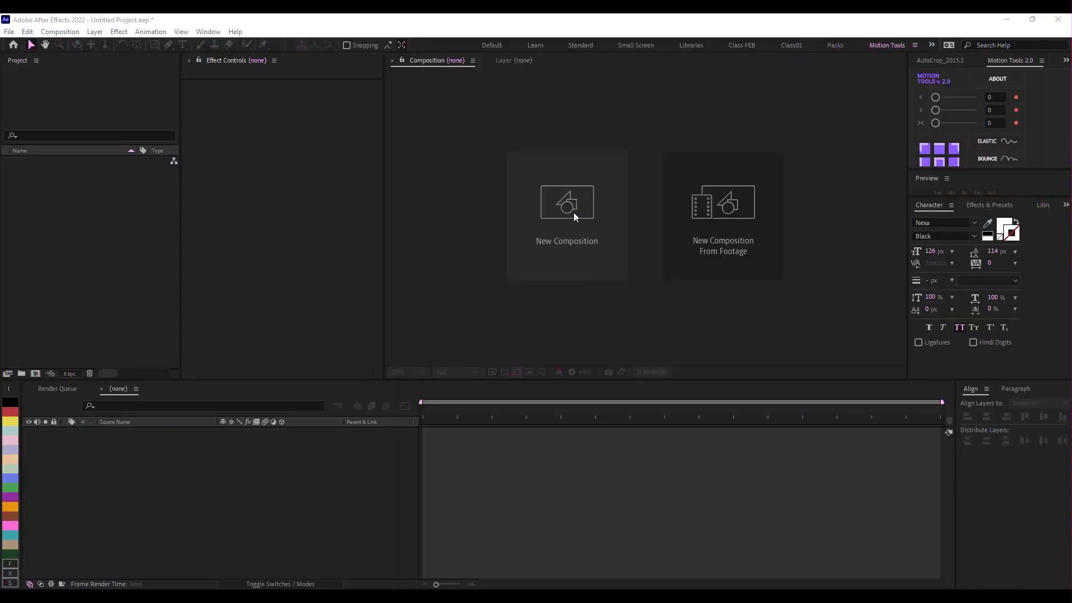
Step: Create a 1920 × 1080, 30 fps, 20-second composition named Main and fit its view up to 100%
{"action": "left_click", "coordinate": [574, 212]}
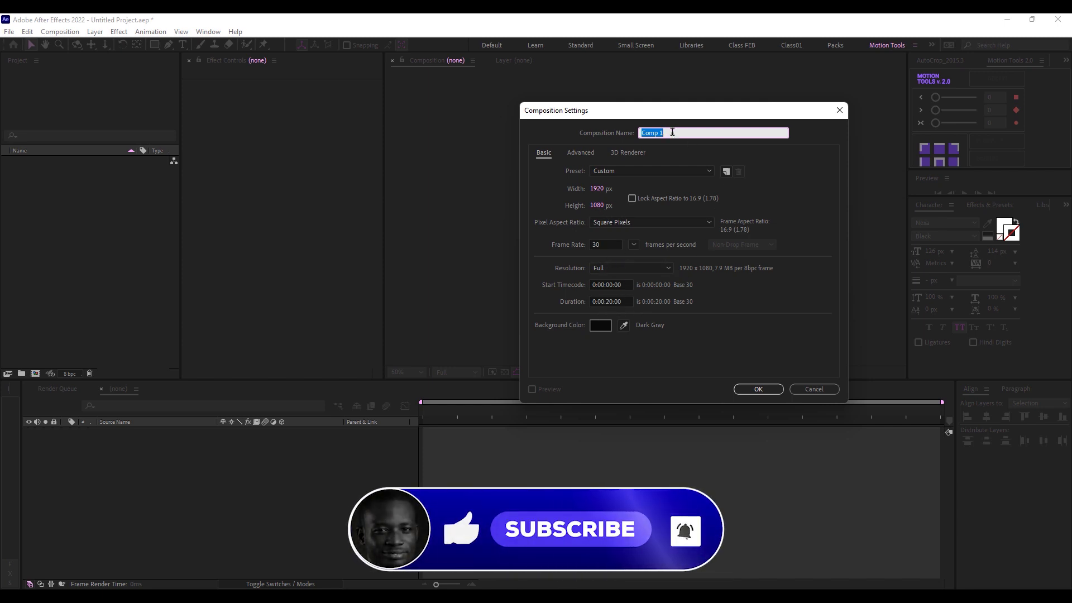
{"action": "type", "text": "Main"}
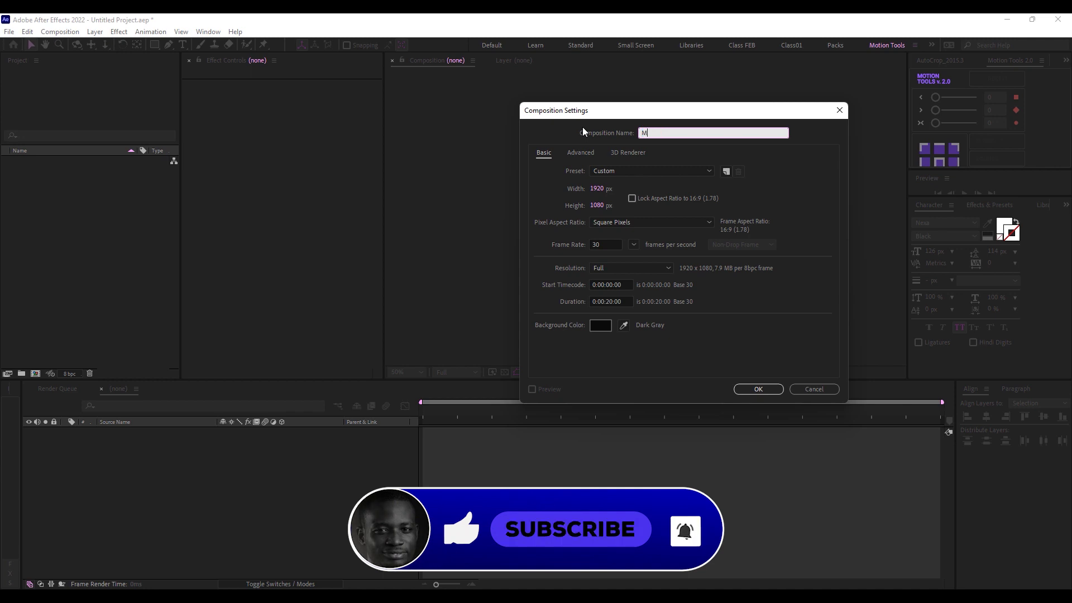
{"action": "left_click", "coordinate": [757, 390]}
{"action": "left_click", "coordinate": [422, 371]}
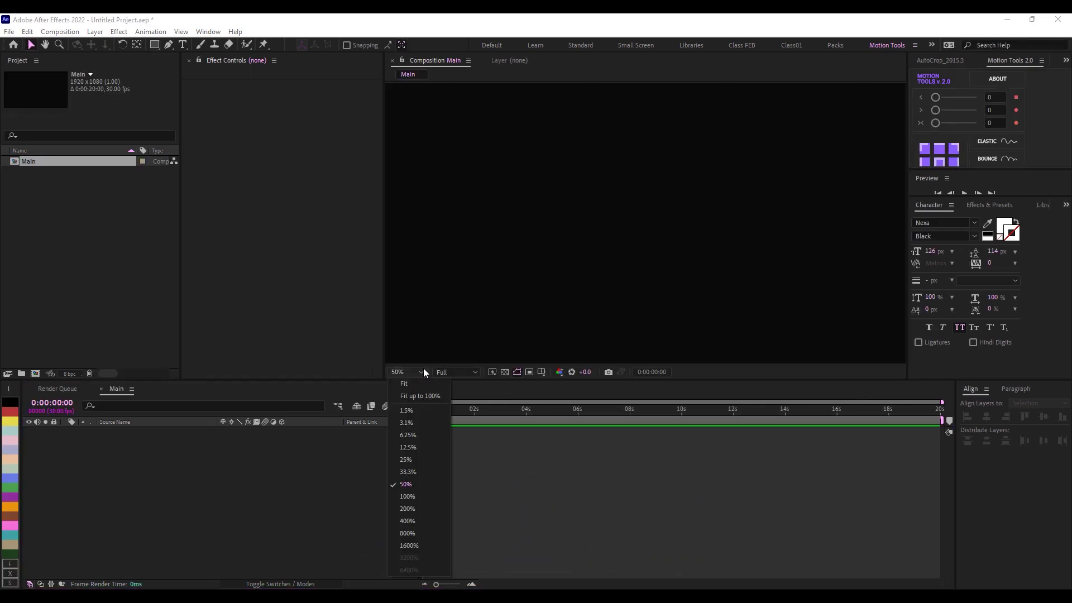
{"action": "left_click", "coordinate": [416, 396]}
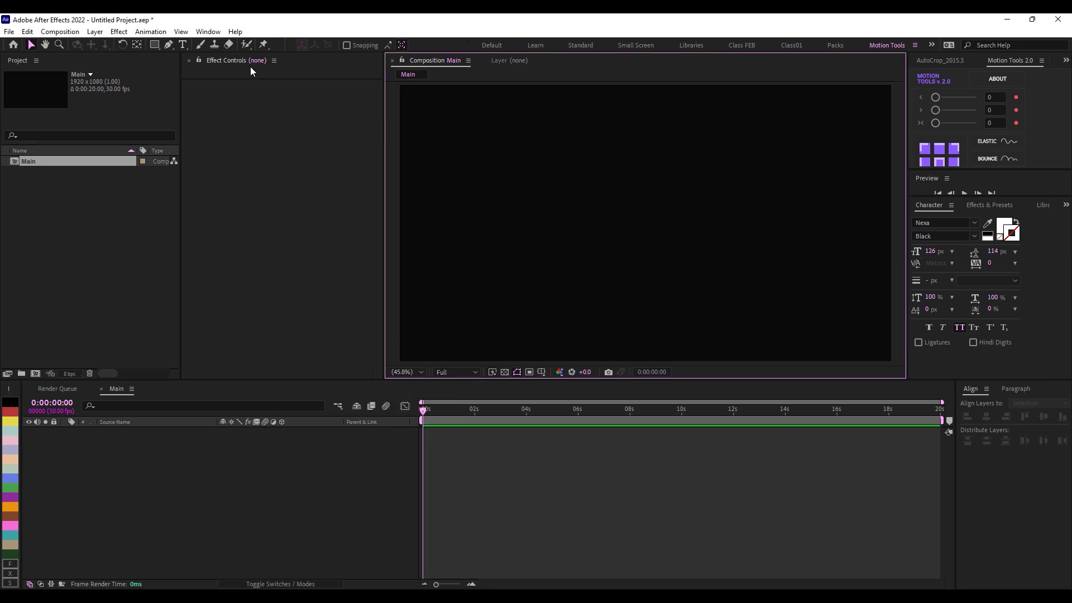
Step: Draw a short diagonal line with the Pen tool slightly up and left of the composition's center, with a 20 px white stroke
{"action": "left_click", "coordinate": [168, 45]}
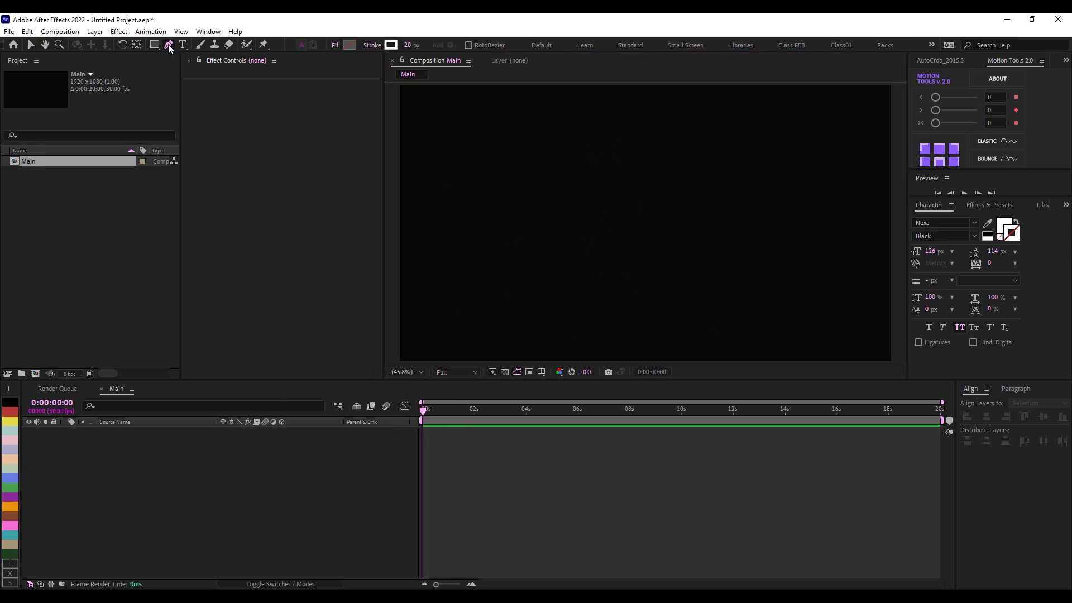
{"action": "left_click", "coordinate": [622, 174]}
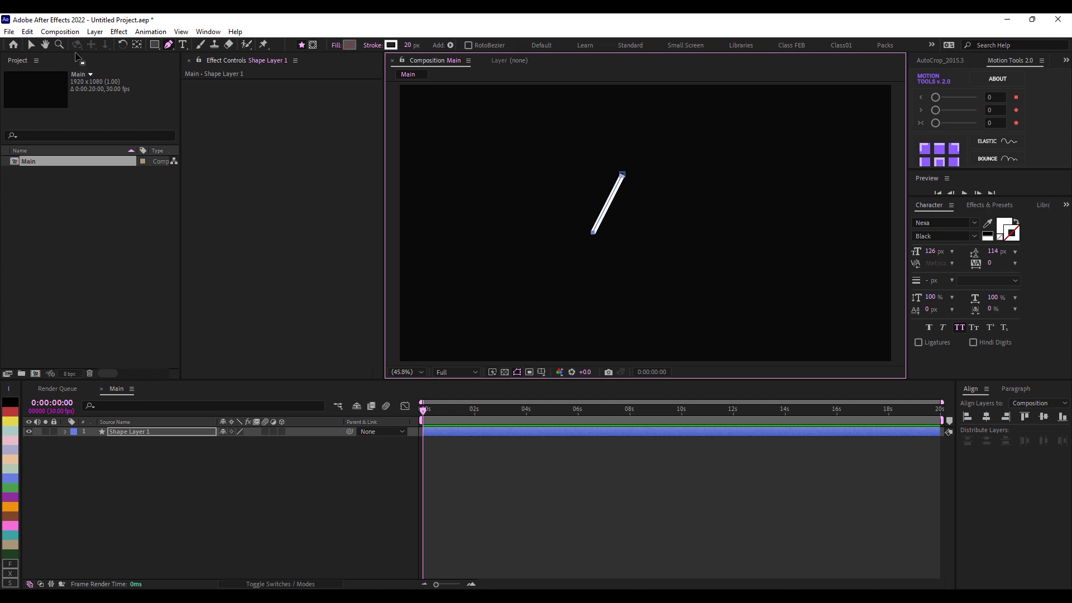
{"action": "left_click", "coordinate": [409, 45]}
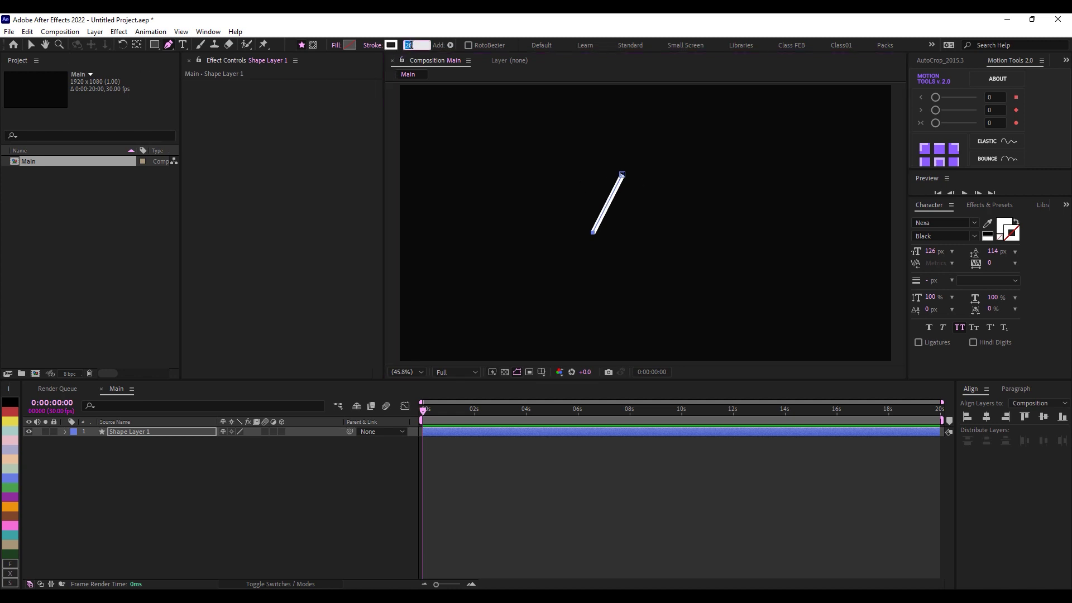
{"action": "key", "text": "Return"}
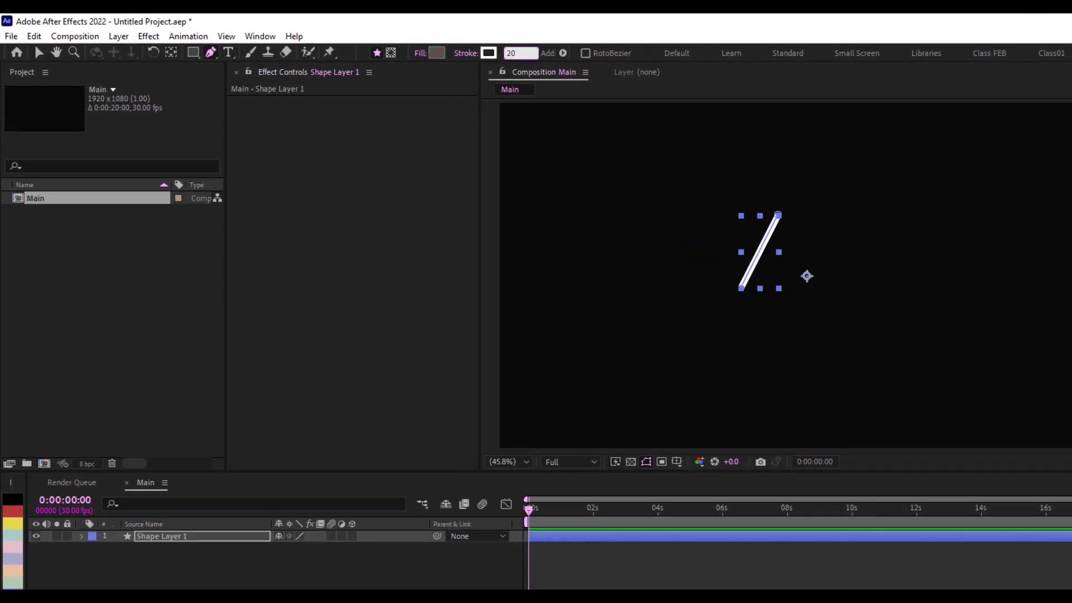
Step: Set the line cap of the diagonal line's stroke to Round Cap
{"action": "left_click", "coordinate": [95, 419]}
{"action": "left_click", "coordinate": [81, 539]}
{"action": "left_click", "coordinate": [82, 537]}
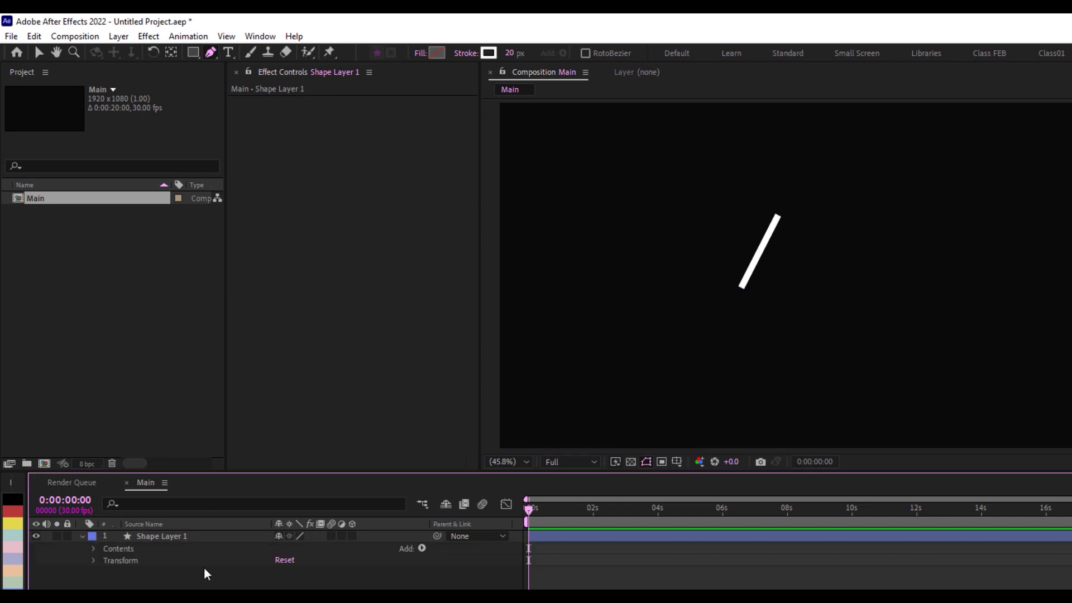
{"action": "key", "text": "slash"}
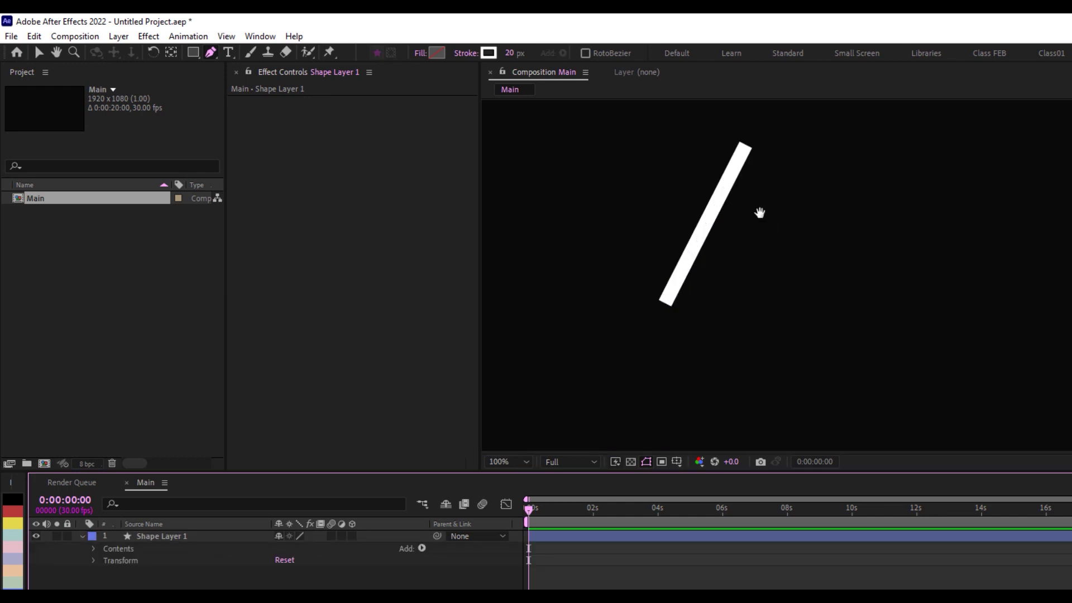
{"action": "left_click_drag", "start_coordinate": [771, 239], "coordinate": [815, 338]}
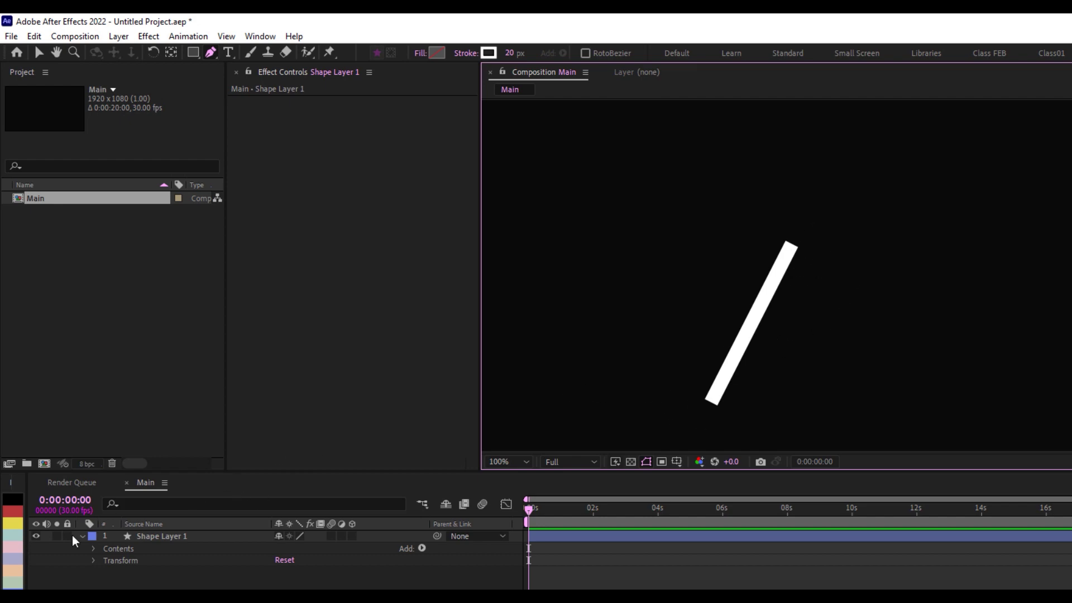
{"action": "left_click", "coordinate": [103, 537]}
{"action": "left_click", "coordinate": [93, 548]}
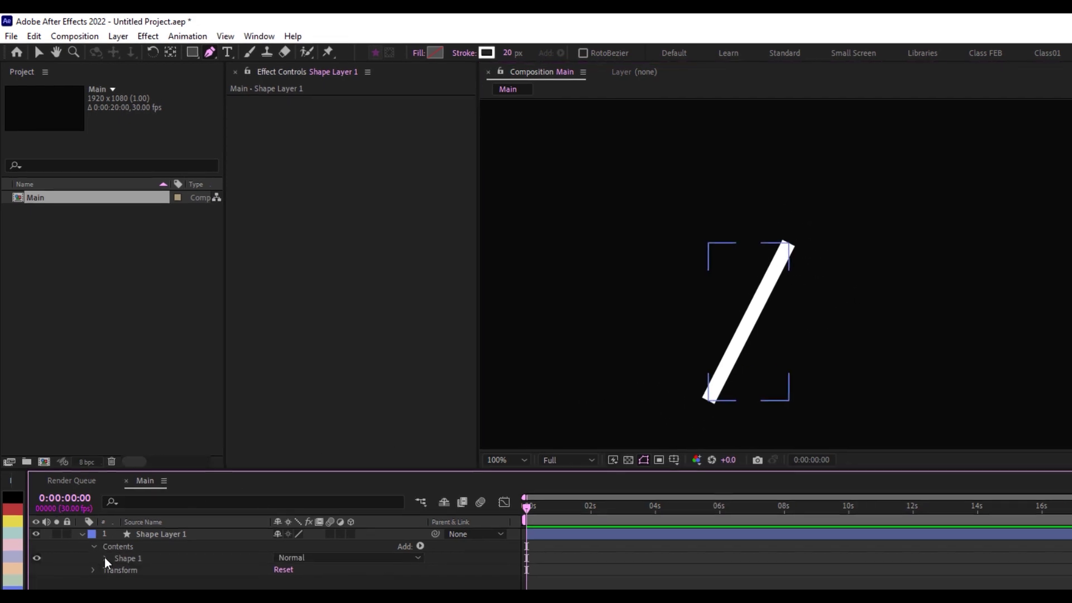
{"action": "left_click", "coordinate": [105, 558]}
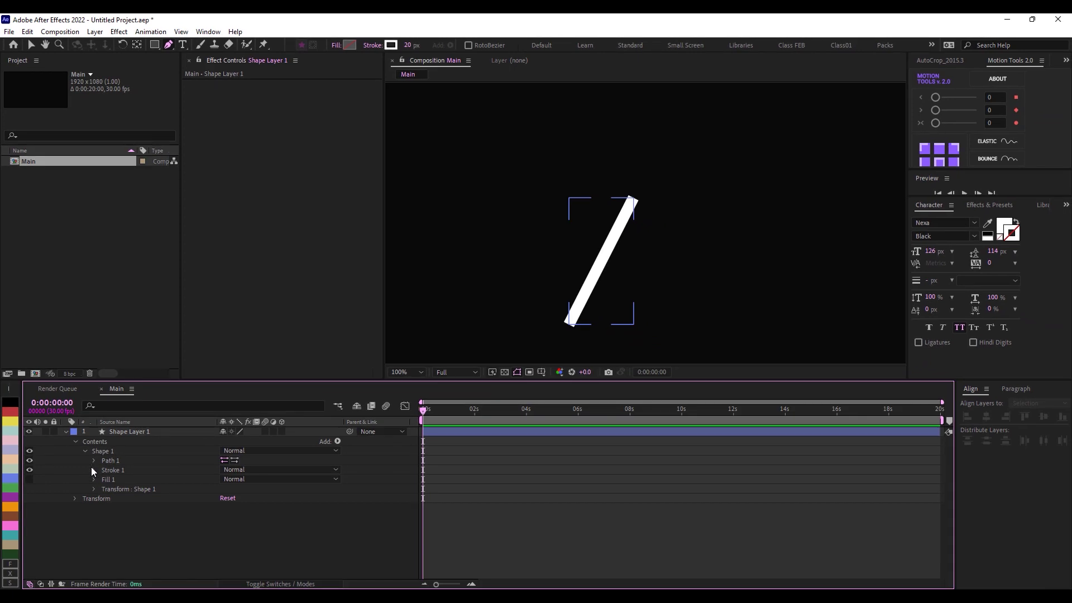
{"action": "left_click", "coordinate": [93, 470]}
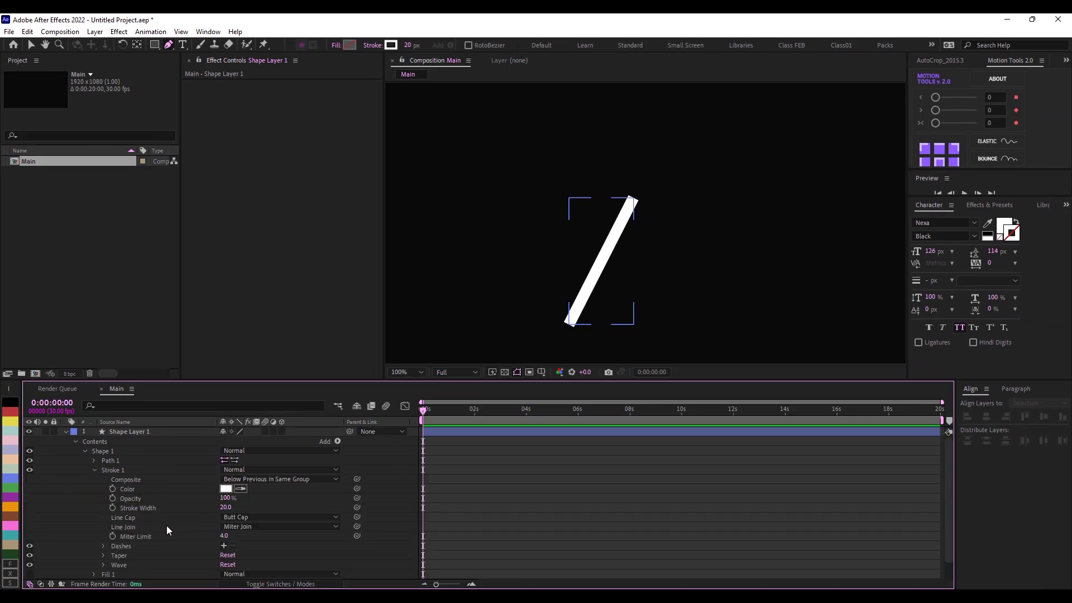
{"action": "left_click", "coordinate": [240, 518]}
{"action": "left_click", "coordinate": [253, 542]}
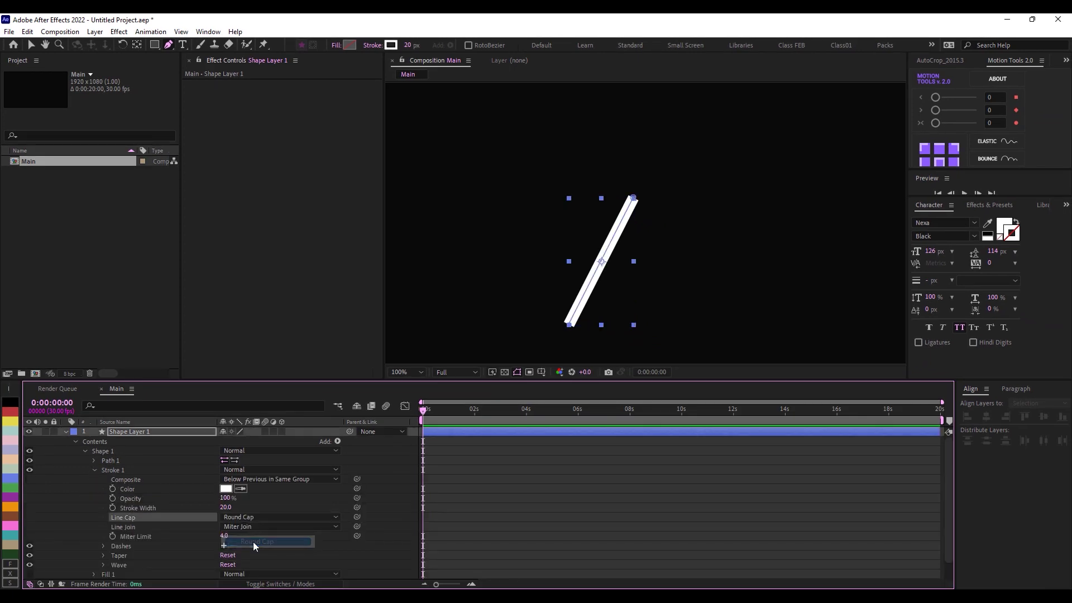
{"action": "left_click", "coordinate": [530, 507]}
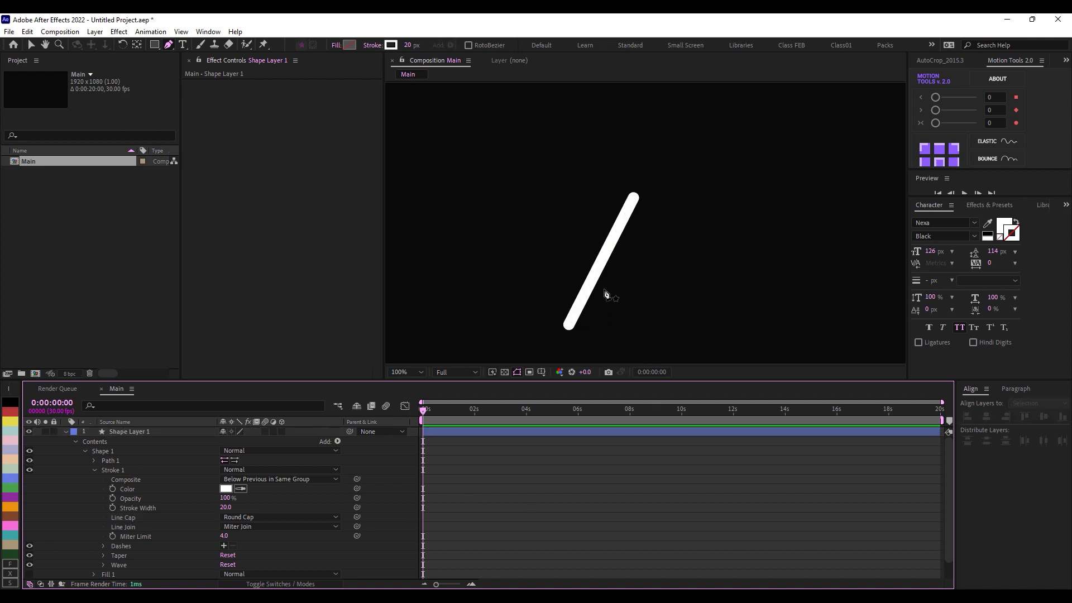
{"action": "left_click", "coordinate": [65, 431]}
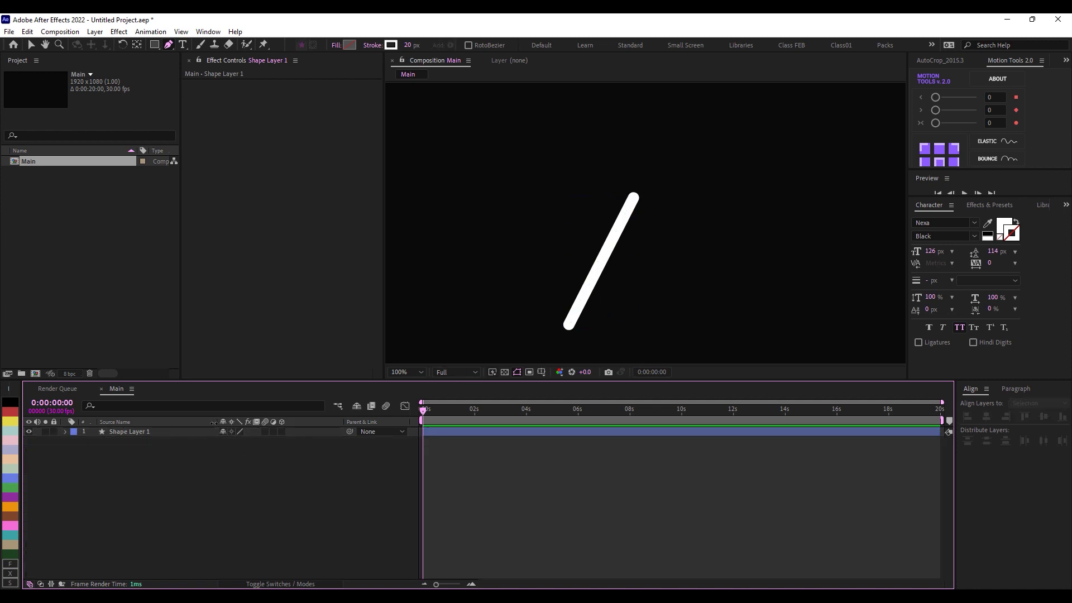
Step: Add Trim Paths to the line's shape layer and expand its properties
{"action": "left_click", "coordinate": [400, 372]}
{"action": "left_click", "coordinate": [412, 539]}
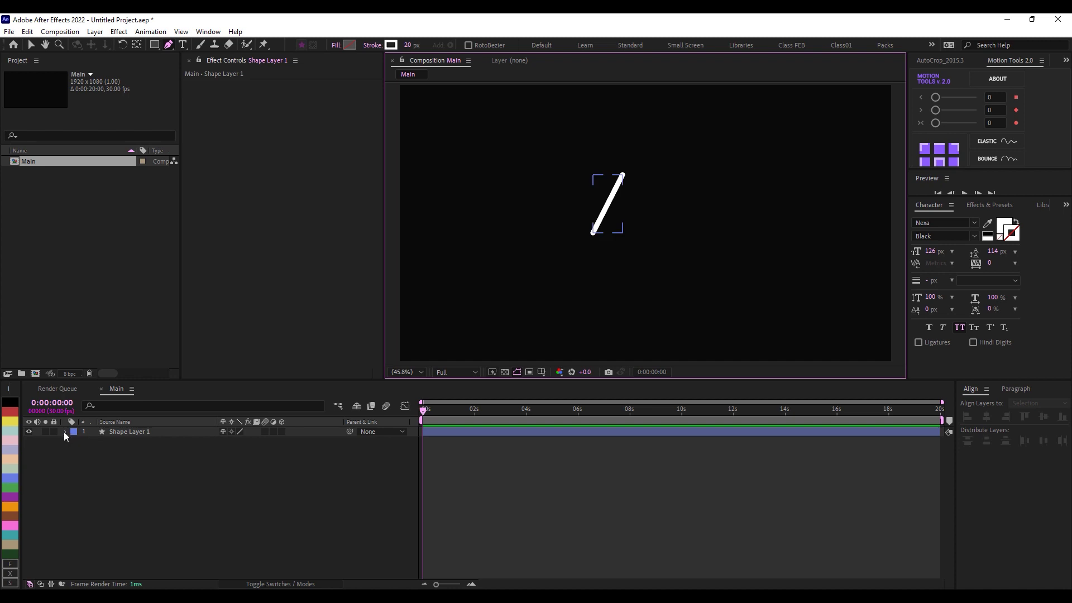
{"action": "left_click", "coordinate": [65, 432]}
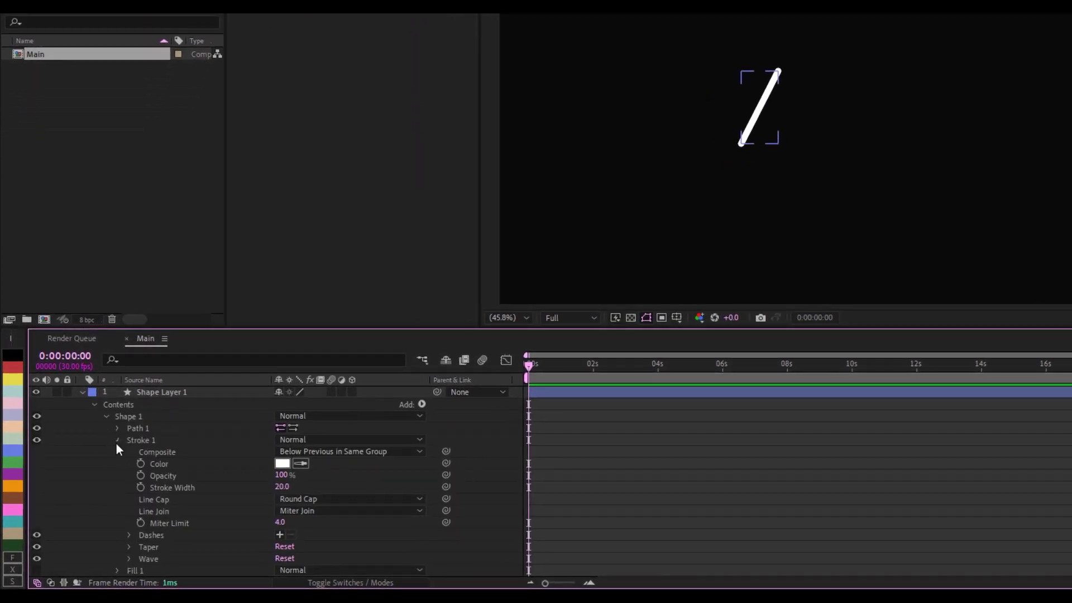
{"action": "left_click", "coordinate": [118, 441]}
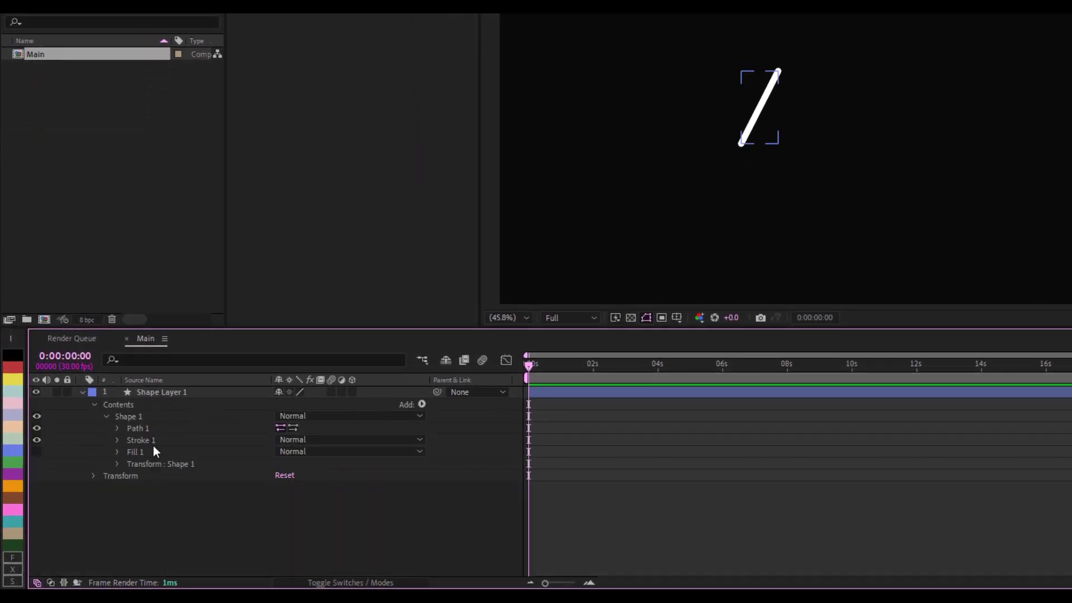
{"action": "left_click", "coordinate": [423, 404]}
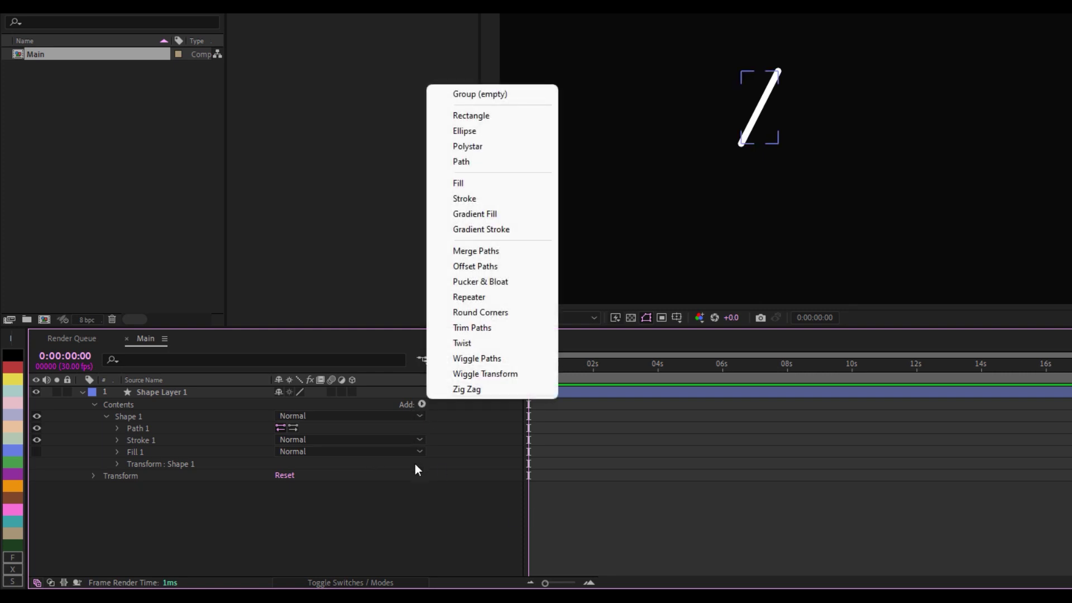
{"action": "left_click", "coordinate": [481, 328]}
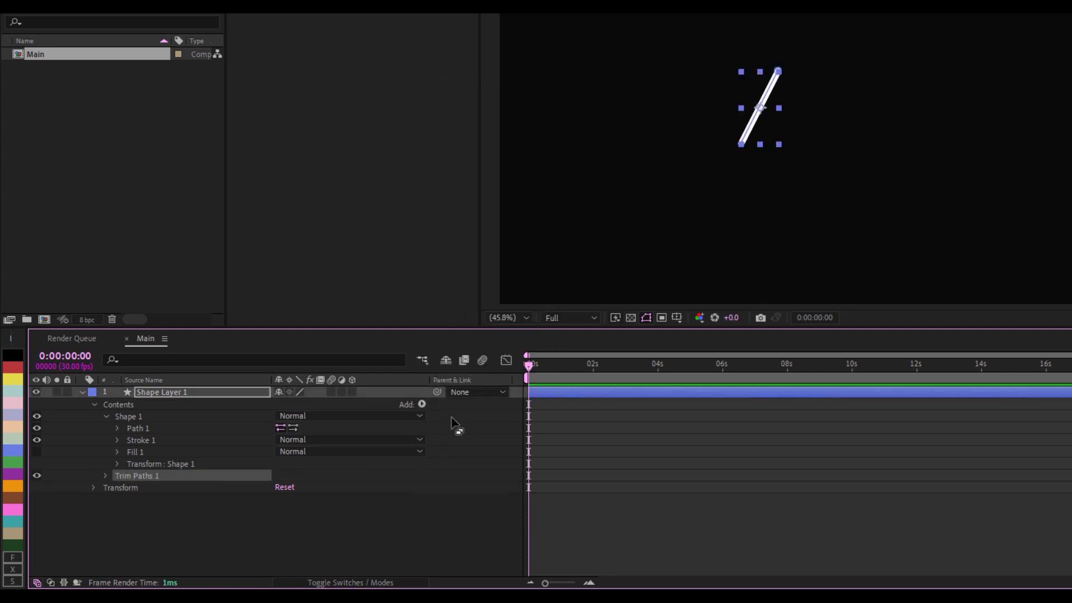
{"action": "left_click", "coordinate": [105, 476]}
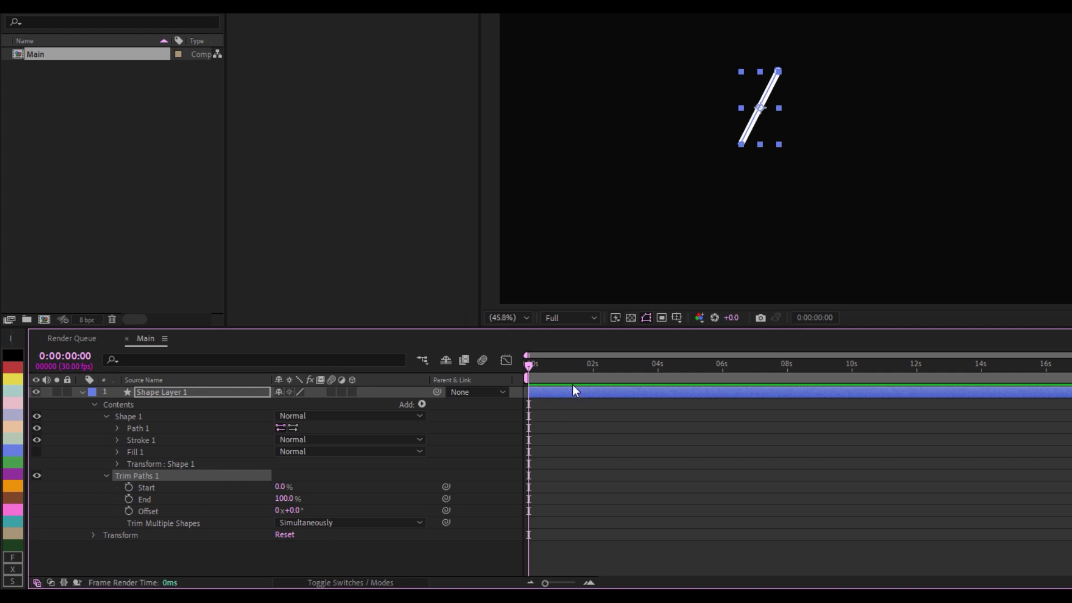
Step: Animate the Trim Paths End from 0% at 0 seconds to 100% at 1 second and preview the line drawing on
{"action": "key", "text": "equal"}
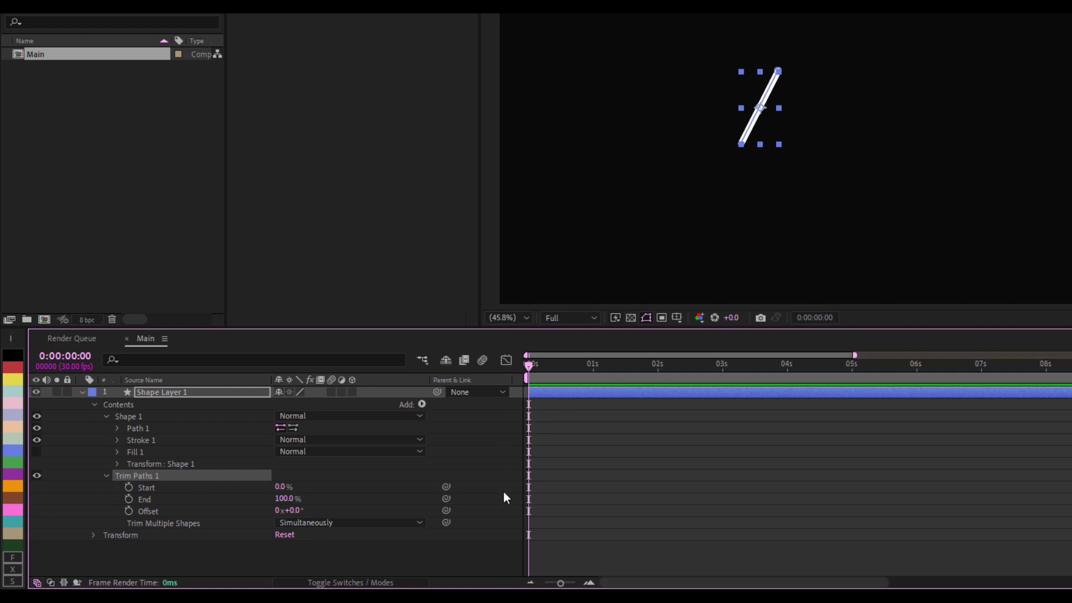
{"action": "left_click", "coordinate": [595, 369]}
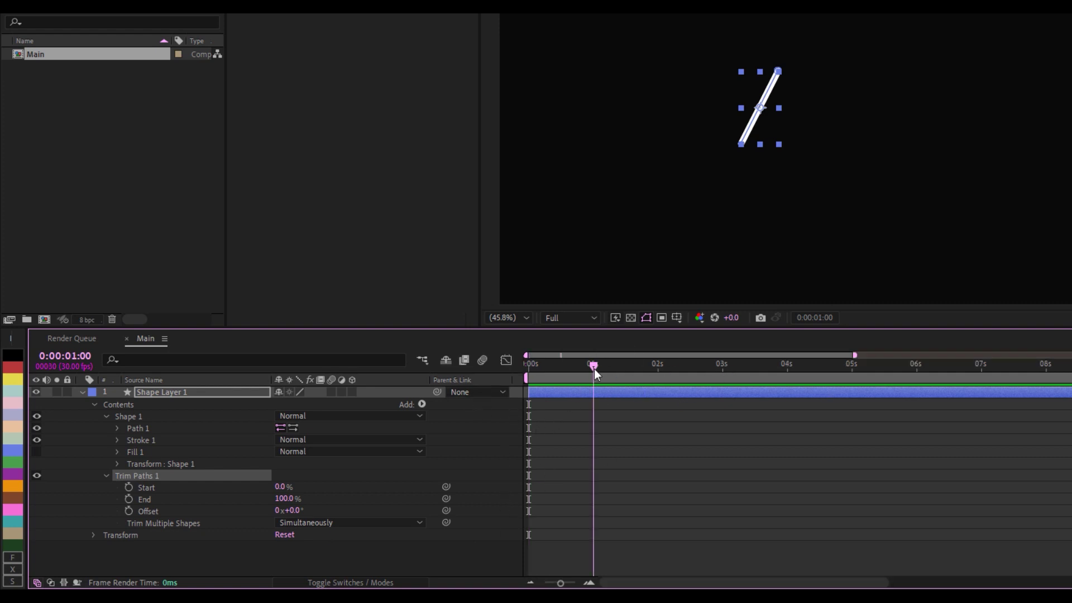
{"action": "left_click", "coordinate": [128, 499]}
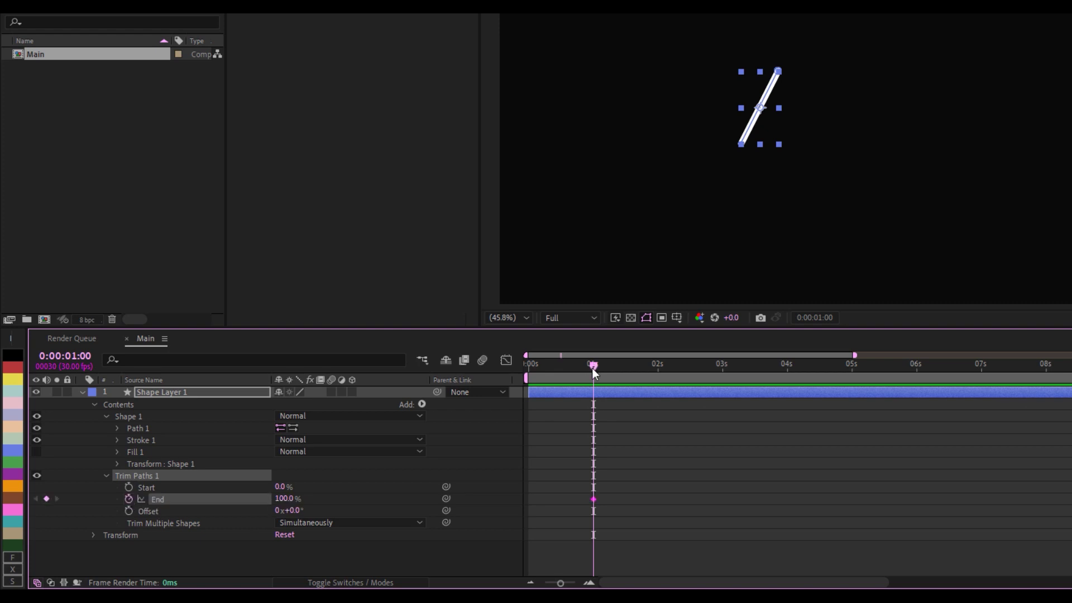
{"action": "left_click_drag", "start_coordinate": [592, 368], "coordinate": [491, 363]}
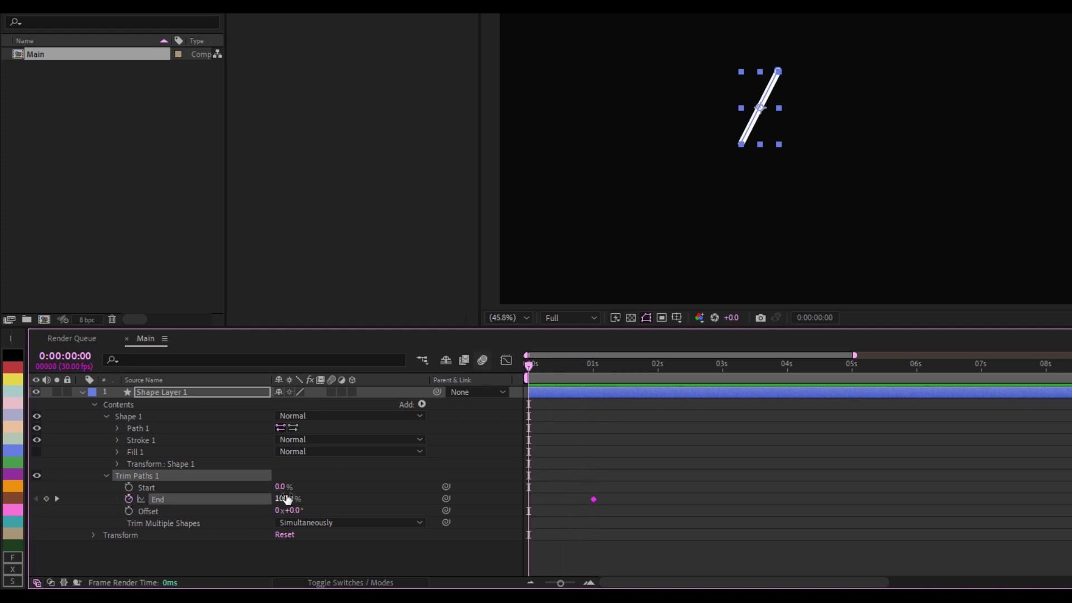
{"action": "mouse_move", "coordinate": [269, 498]}
{"action": "left_mouse_down"}
{"action": "mouse_move", "coordinate": [246, 499]}
{"action": "mouse_move", "coordinate": [313, 499]}
{"action": "left_mouse_up"}
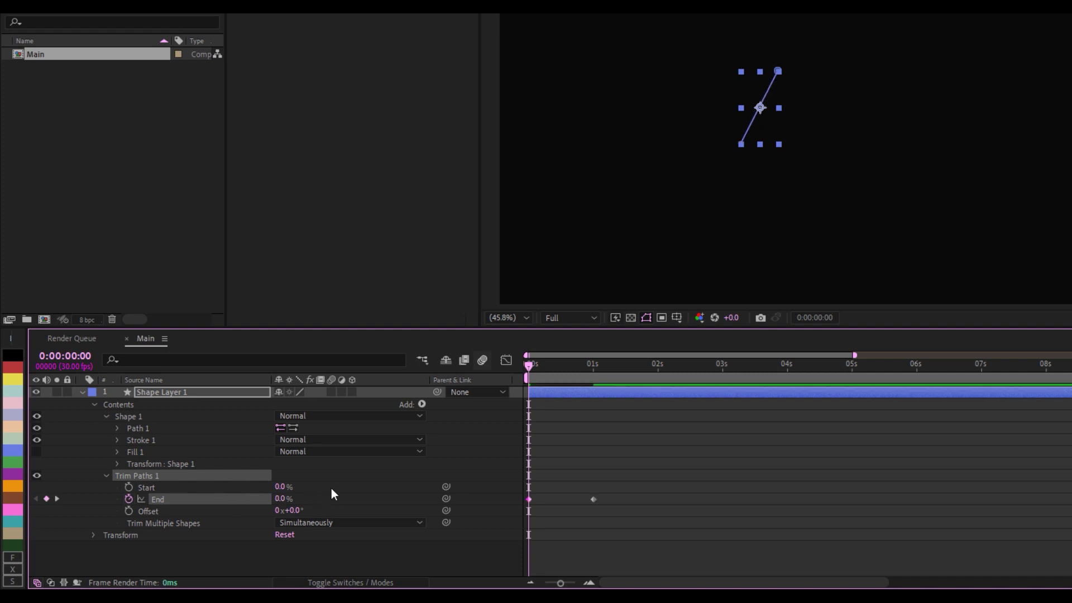
{"action": "mouse_move", "coordinate": [550, 359]}
{"action": "left_mouse_down"}
{"action": "mouse_move", "coordinate": [585, 383]}
{"action": "mouse_move", "coordinate": [535, 387]}
{"action": "mouse_move", "coordinate": [564, 389]}
{"action": "left_mouse_up"}
{"action": "key", "text": "space"}
{"action": "key", "text": "Home"}
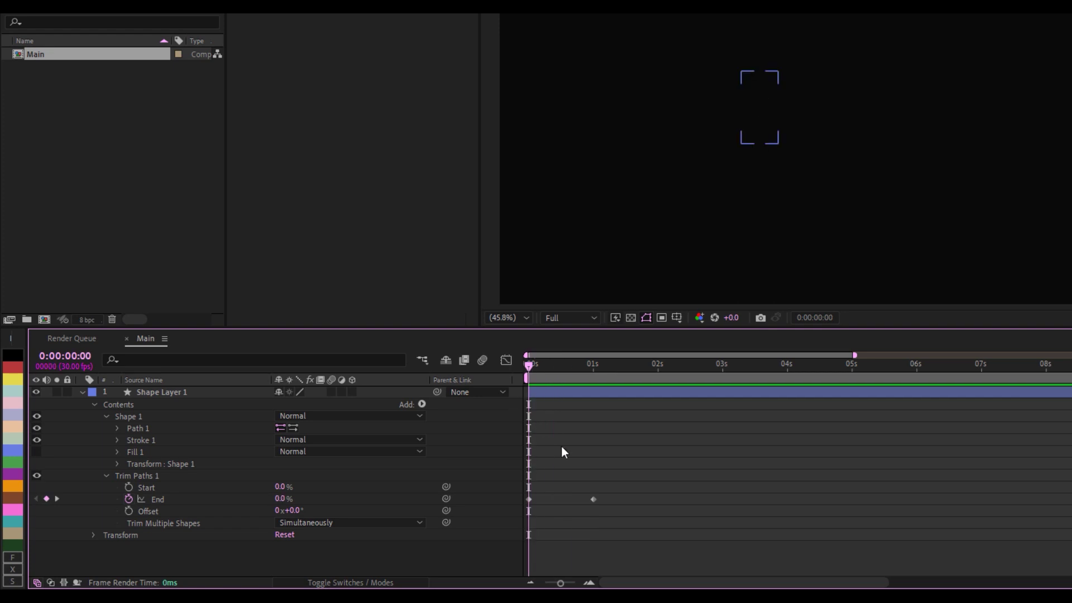
Step: Apply Easy Ease to both Trim Paths End keyframes
{"action": "left_click_drag", "start_coordinate": [617, 502], "coordinate": [518, 528]}
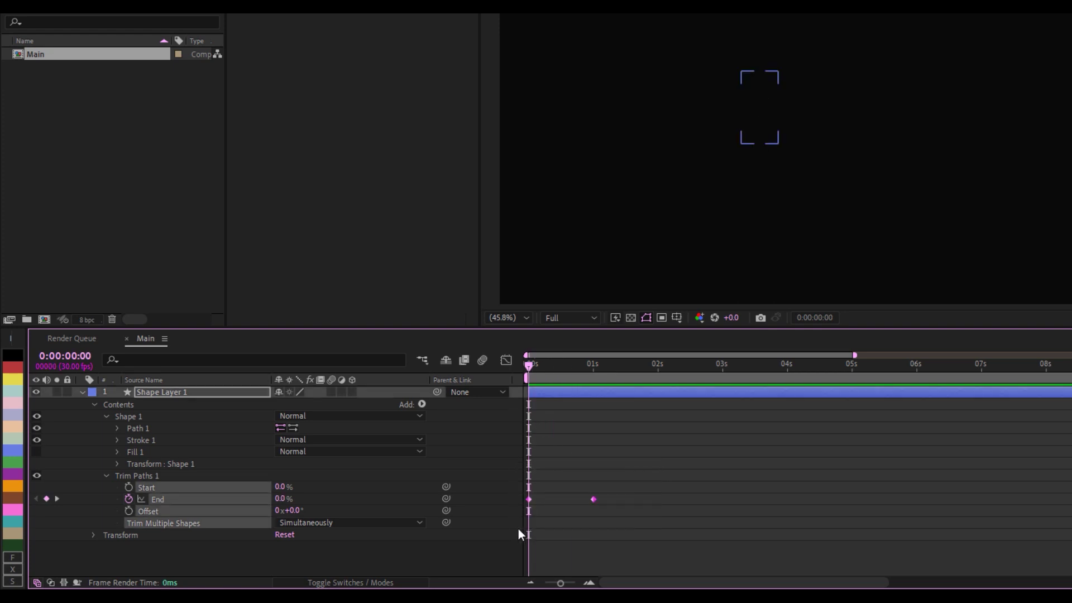
{"action": "right_click", "coordinate": [593, 499]}
{"action": "mouse_move", "coordinate": [730, 498]}
{"action": "left_click", "coordinate": [850, 399]}
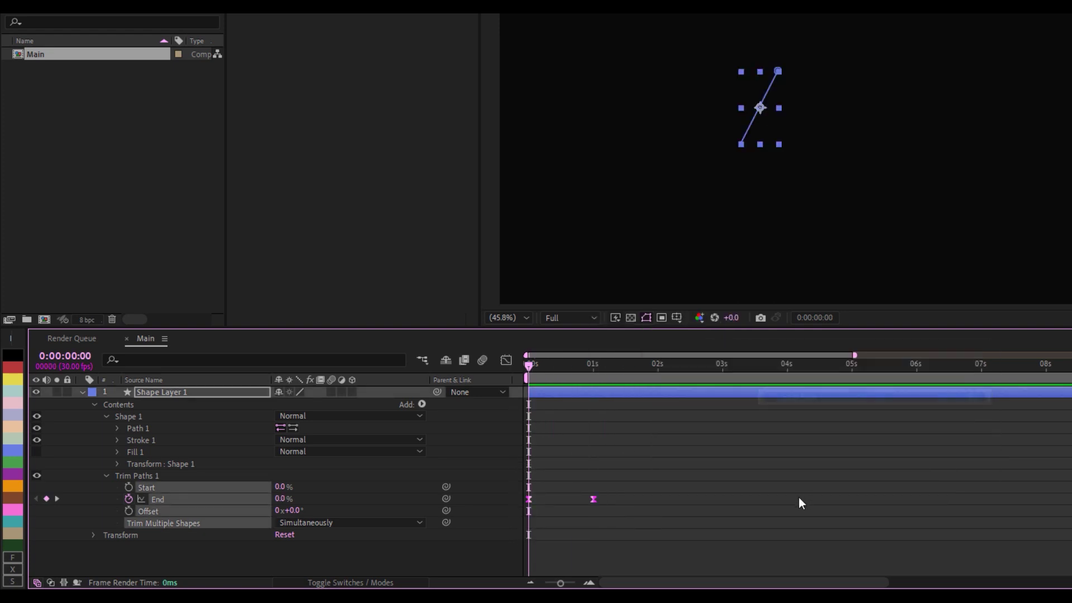
Step: Show the speed graph for Trim Paths End and lengthen the 1-second keyframe's incoming ease so the speed peaks near the start
{"action": "left_click", "coordinate": [509, 359]}
{"action": "right_click", "coordinate": [605, 439]}
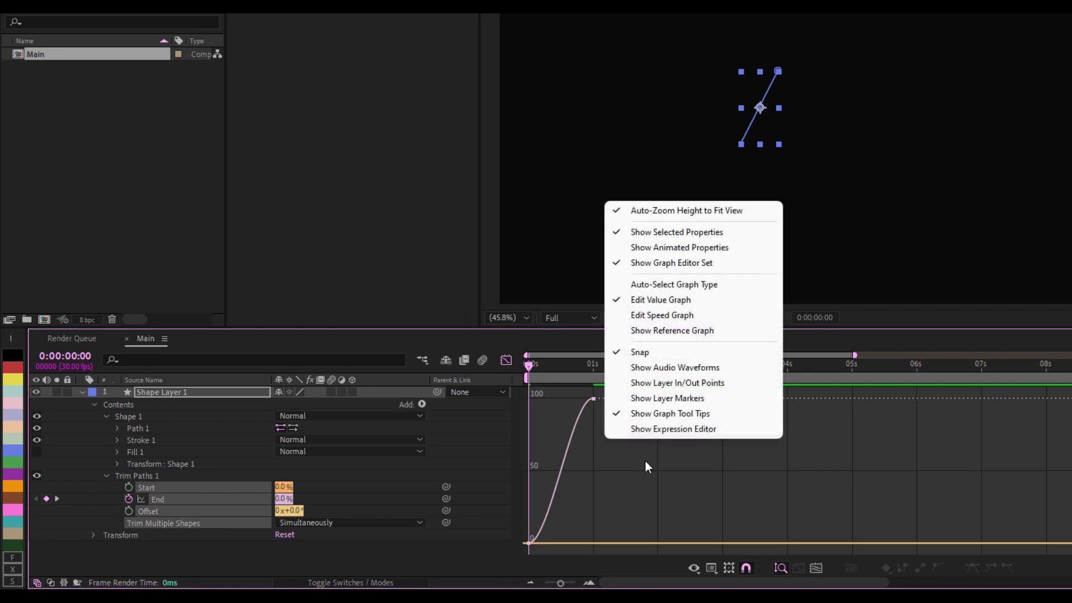
{"action": "left_click", "coordinate": [652, 316]}
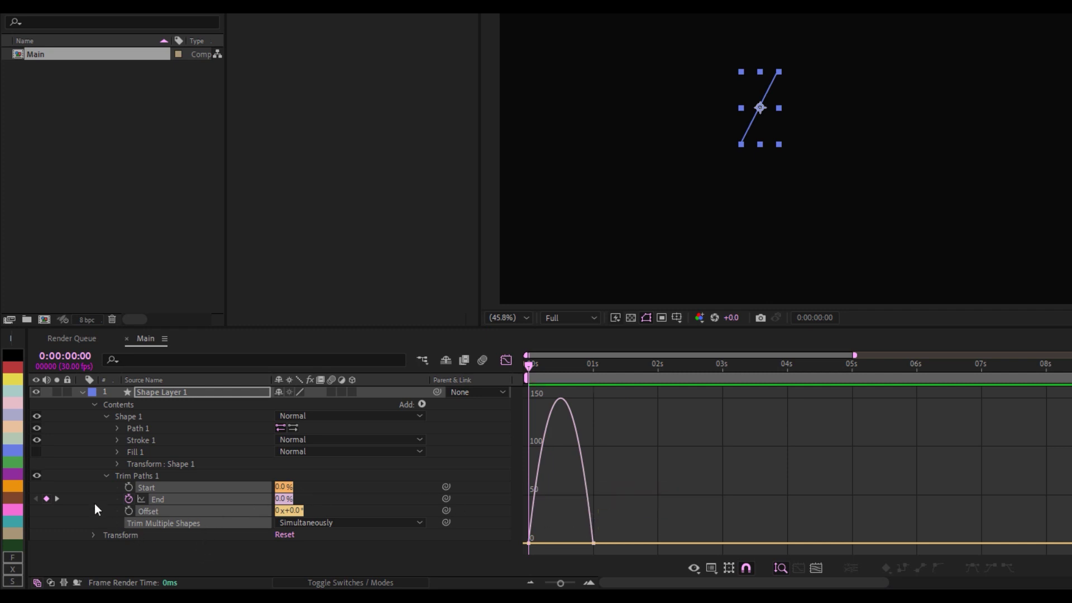
{"action": "left_click", "coordinate": [166, 499]}
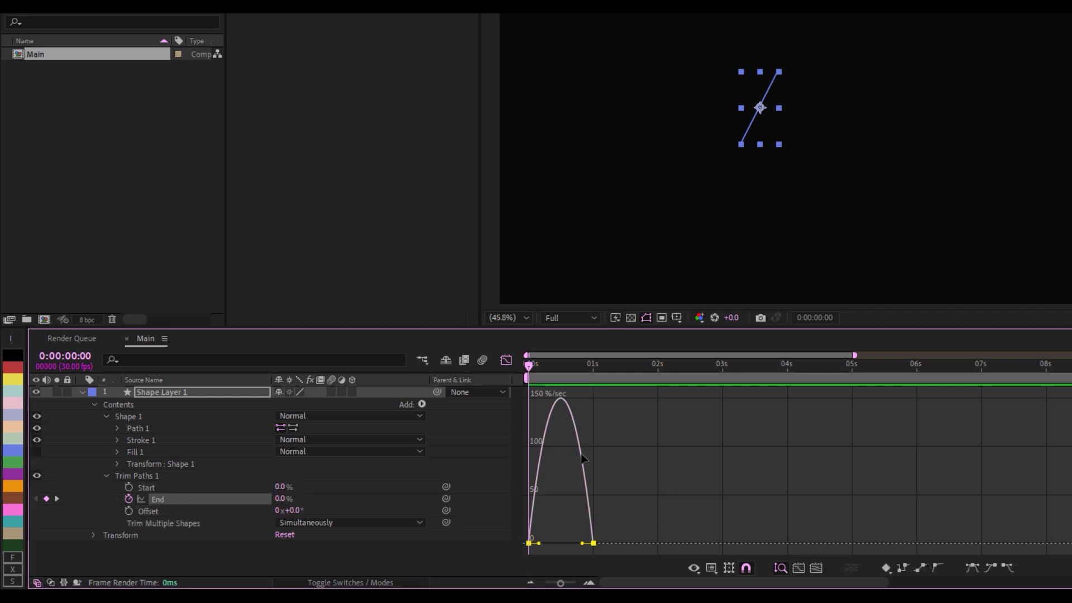
{"action": "left_click_drag", "start_coordinate": [582, 543], "coordinate": [550, 544]}
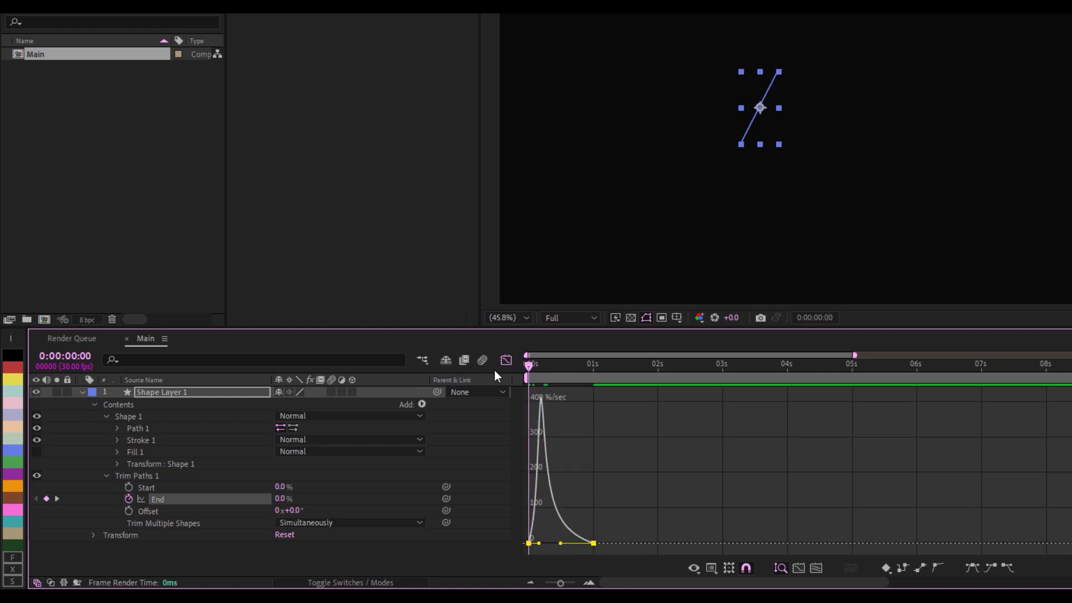
Step: Preview the eased line drawing on, then hide the speed graph and go to 1 second
{"action": "key", "text": "space"}
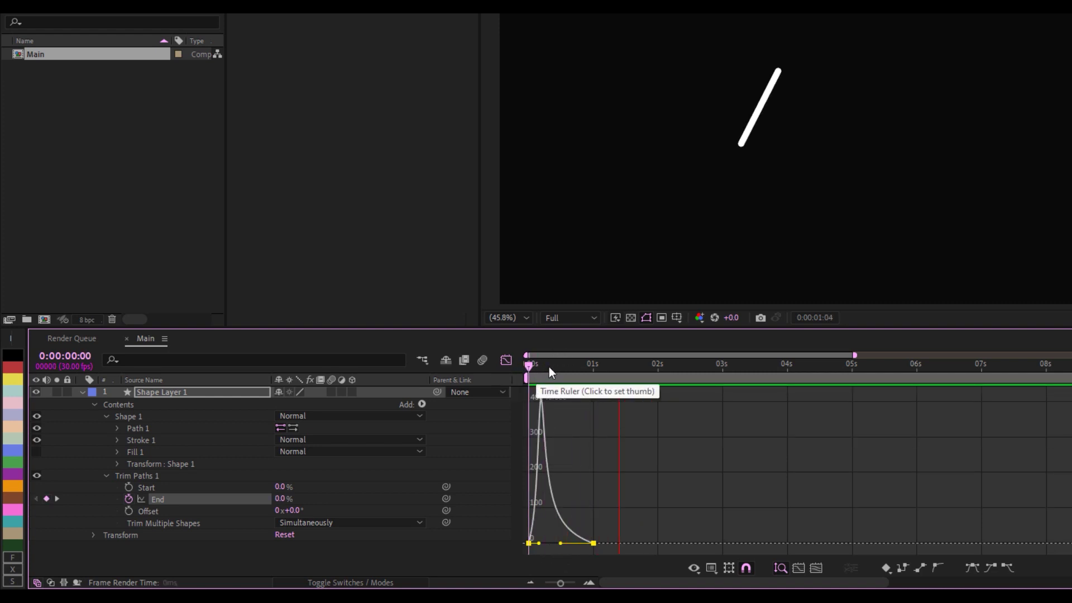
{"action": "key", "text": "space"}
{"action": "key", "text": "space"}
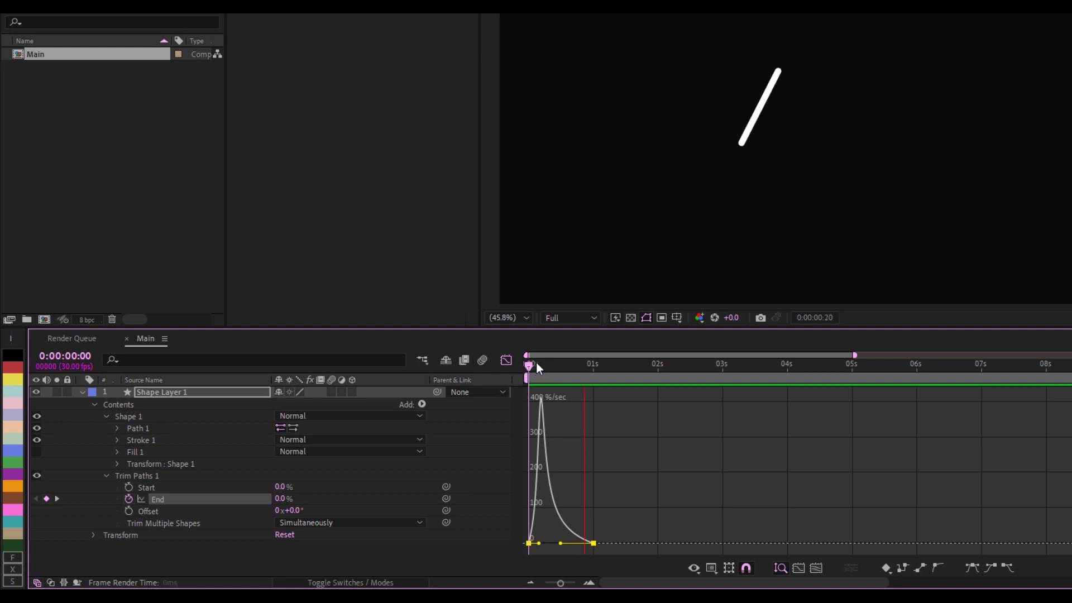
{"action": "key", "text": "space"}
{"action": "key", "text": "shift+F3"}
{"action": "left_click", "coordinate": [662, 403]}
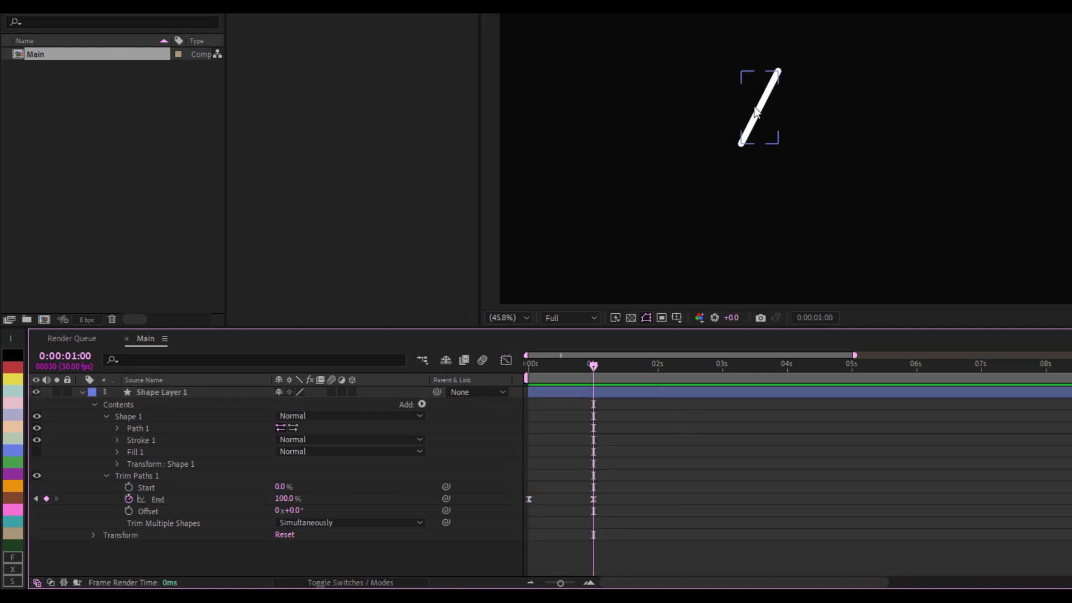
Step: Rename the line's shape layer as Stroke
{"action": "left_click", "coordinate": [223, 392]}
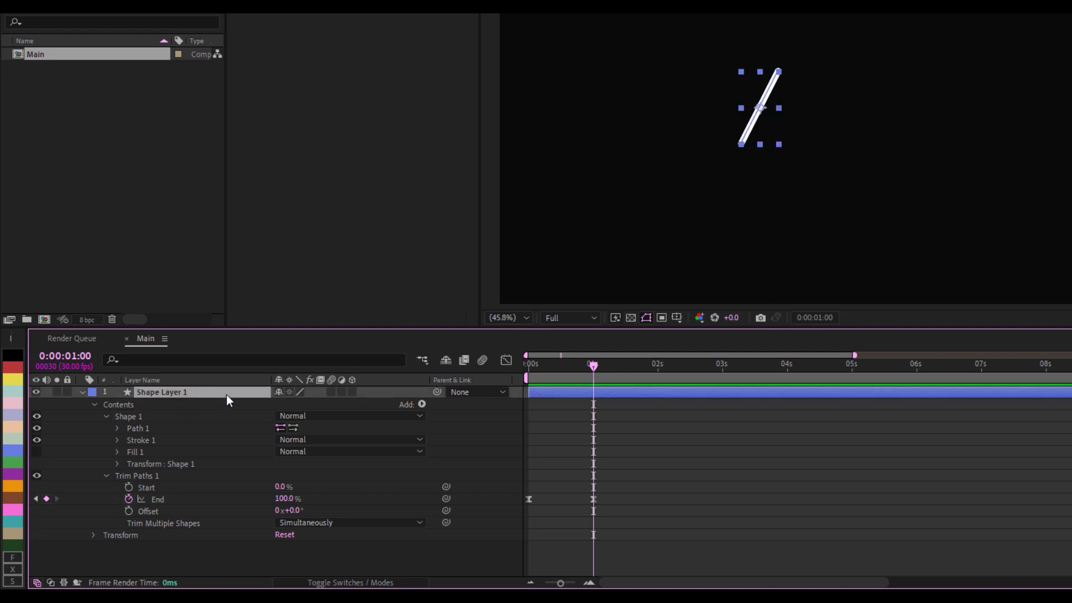
{"action": "key", "text": "Return"}
{"action": "type", "text": "Stroke"}
{"action": "key", "text": "Return"}
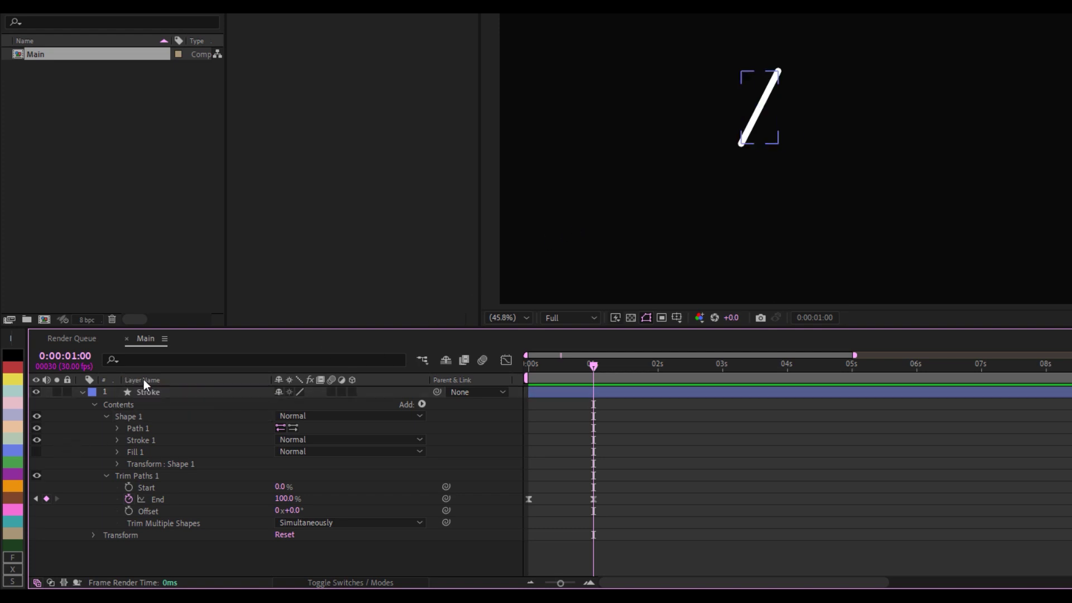
Step: Show the Stroke layer's Position and set its X value to 456
{"action": "left_click", "coordinate": [167, 392]}
{"action": "key", "text": "p"}
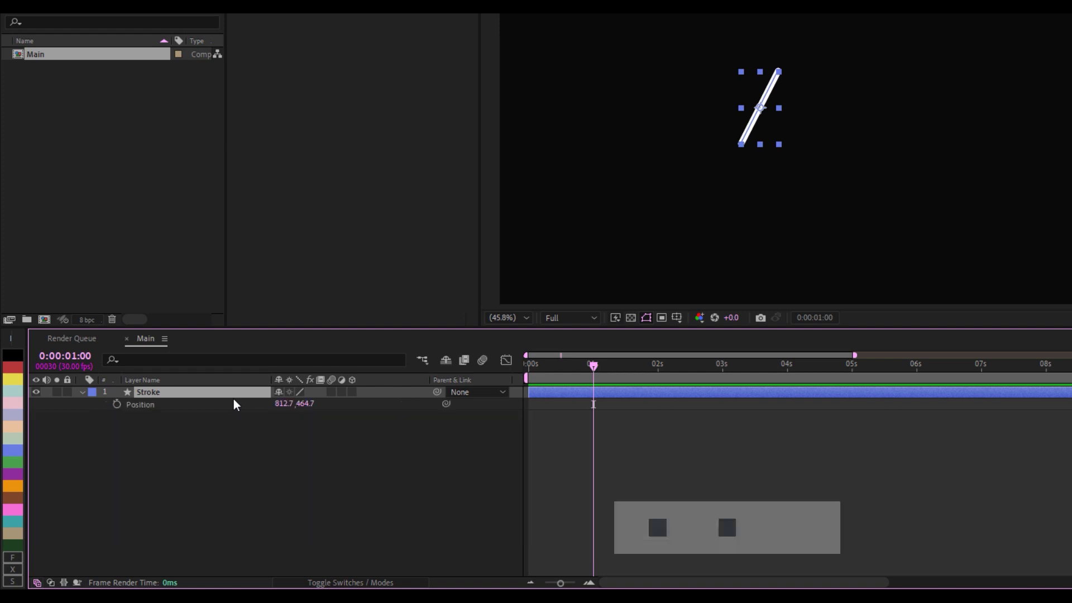
{"action": "left_click_drag", "start_coordinate": [287, 412], "coordinate": [259, 404]}
{"action": "left_click", "coordinate": [285, 403]}
{"action": "type", "text": "456"}
{"action": "key", "text": "Return"}
{"action": "left_click", "coordinate": [509, 91]}
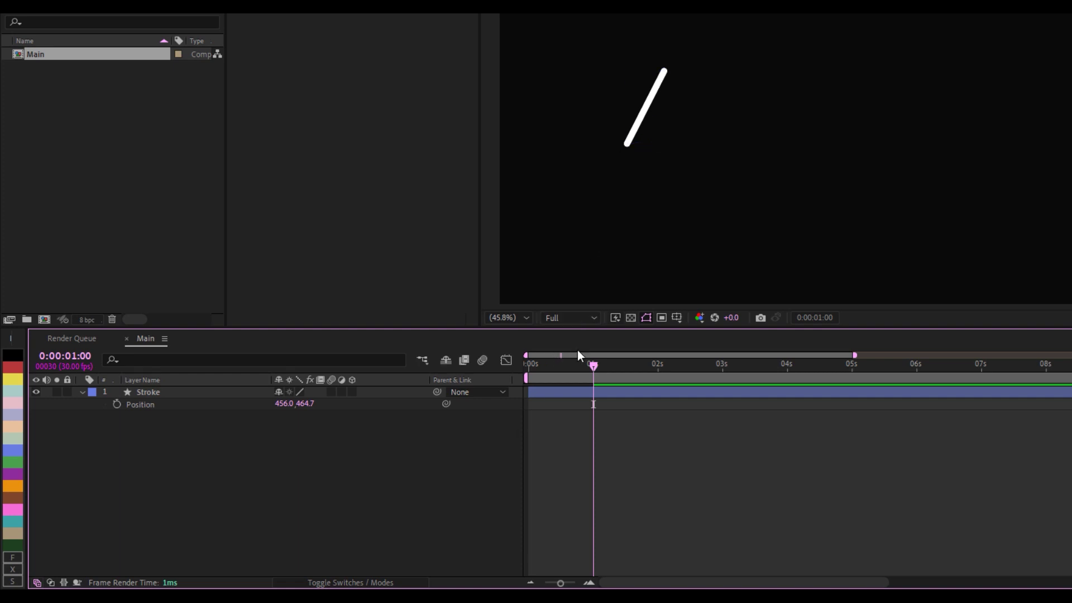
Step: Keyframe the Stroke layer's Position at 1 second and move its X to 1475 at 0:00:02:29
{"action": "left_click", "coordinate": [117, 404]}
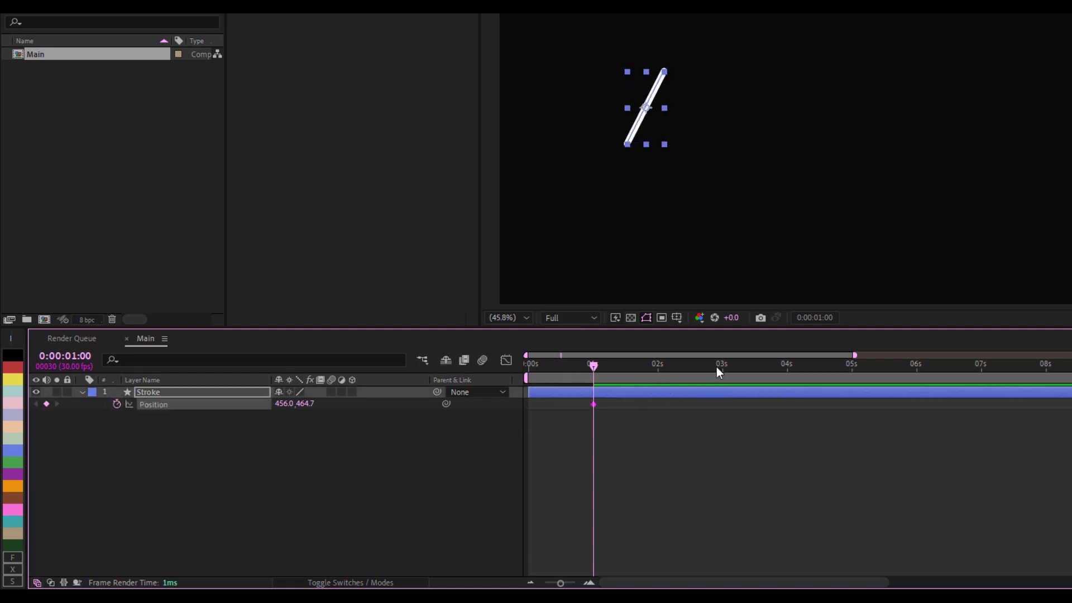
{"action": "left_click_drag", "start_coordinate": [716, 367], "coordinate": [721, 368]}
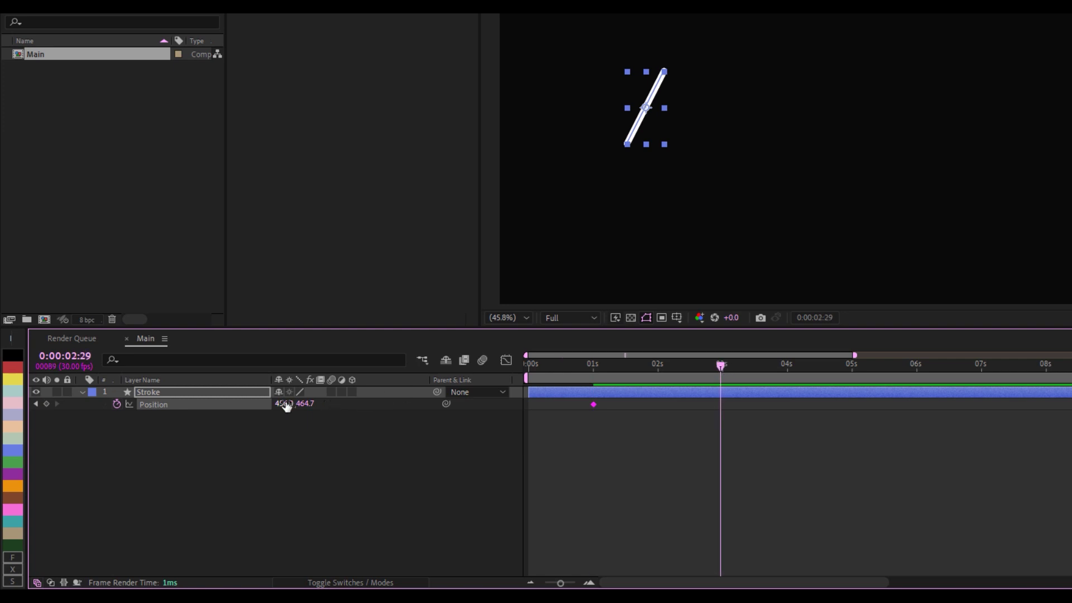
{"action": "mouse_move", "coordinate": [286, 403]}
{"action": "left_mouse_down"}
{"action": "mouse_move", "coordinate": [352, 406]}
{"action": "mouse_move", "coordinate": [446, 436]}
{"action": "left_mouse_up"}
{"action": "left_click", "coordinate": [364, 439]}
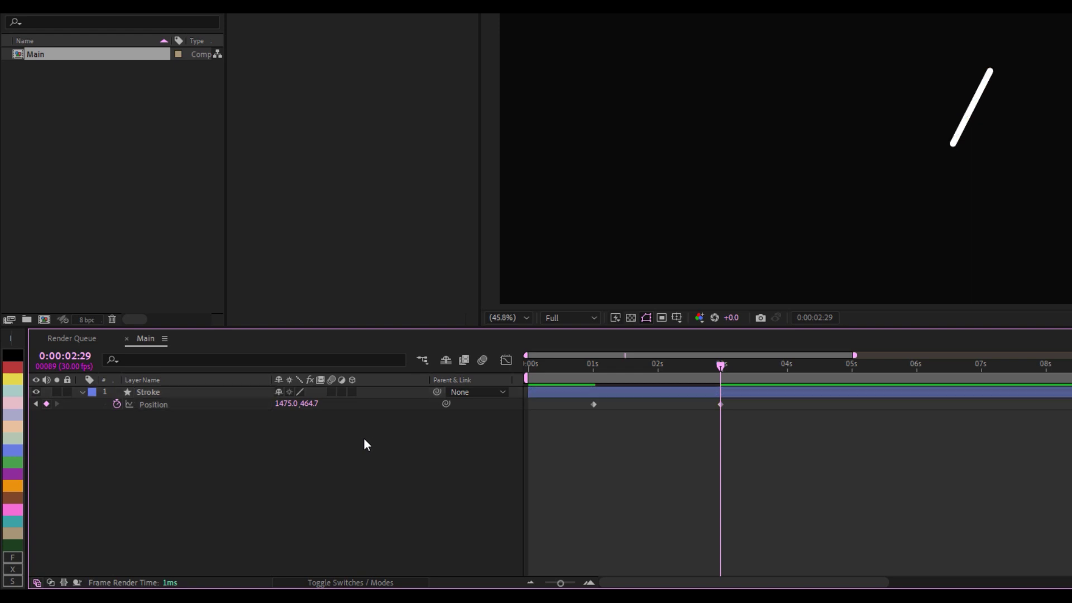
Step: Apply Easy Ease to both Position keyframes of the Stroke layer
{"action": "left_click_drag", "start_coordinate": [757, 441], "coordinate": [560, 398]}
{"action": "right_click", "coordinate": [721, 406]}
{"action": "mouse_move", "coordinate": [802, 576]}
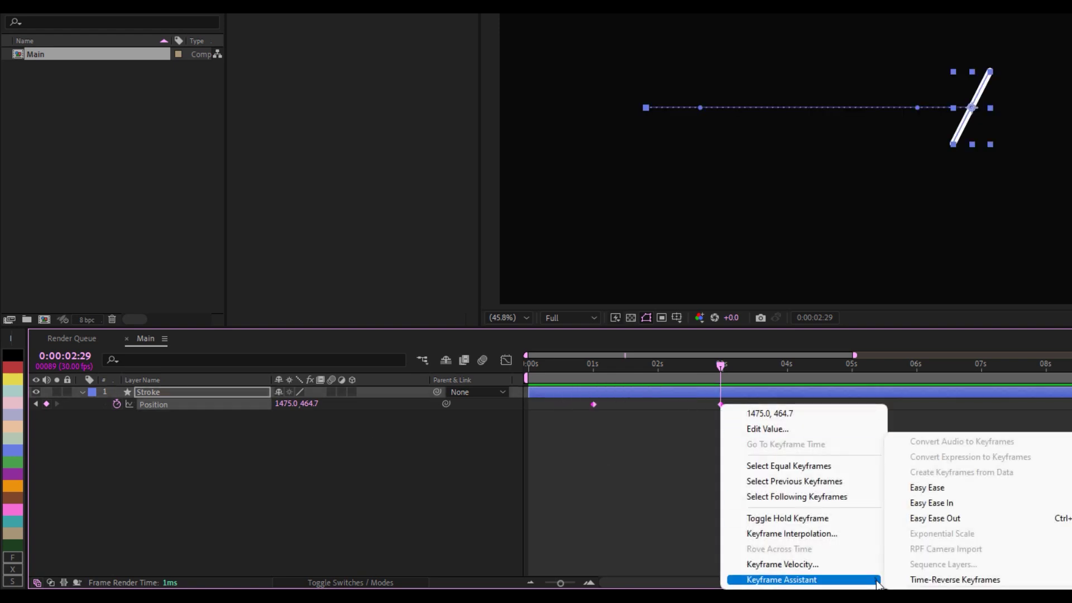
{"action": "left_click", "coordinate": [928, 484]}
Step: Extend the second Position keyframe's incoming influence to 100% in the speed graph and preview the move from the start
{"action": "left_click", "coordinate": [506, 360]}
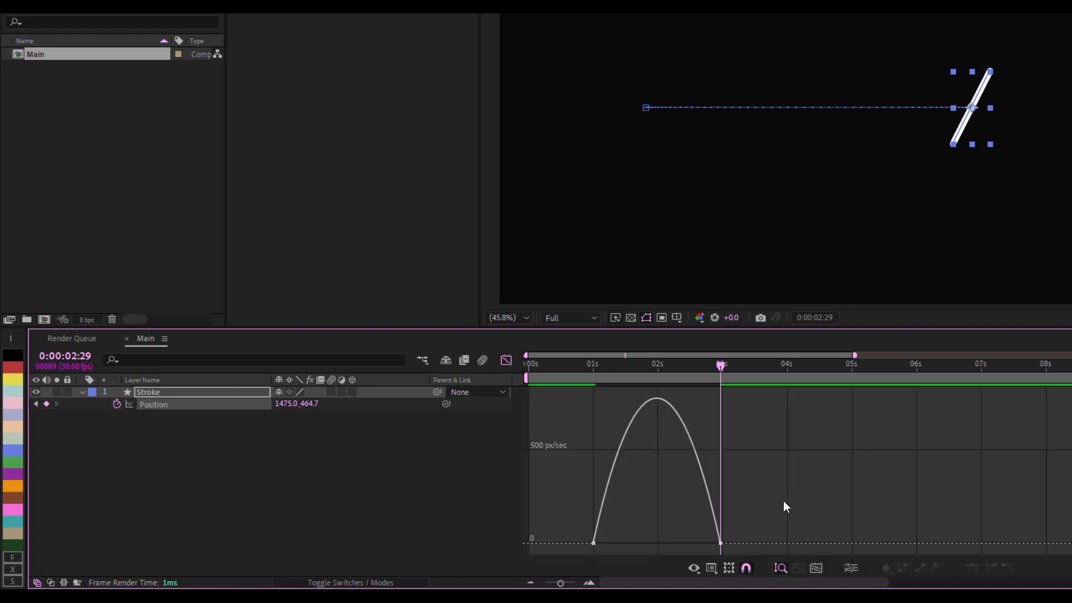
{"action": "left_click_drag", "start_coordinate": [774, 501], "coordinate": [651, 545]}
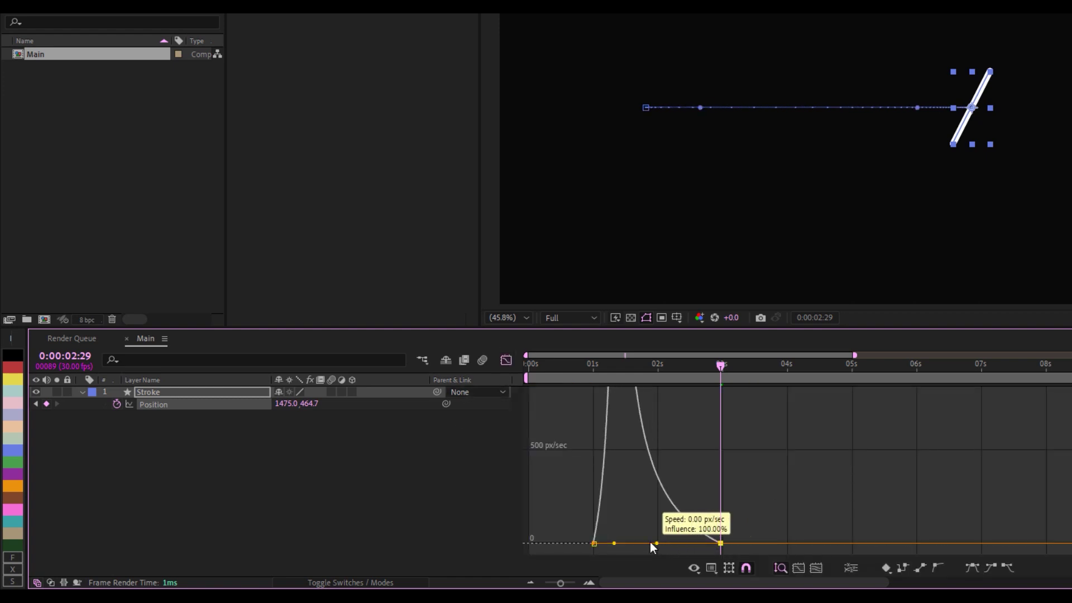
{"action": "left_click", "coordinate": [507, 360]}
{"action": "left_click_drag", "start_coordinate": [610, 364], "coordinate": [524, 370]}
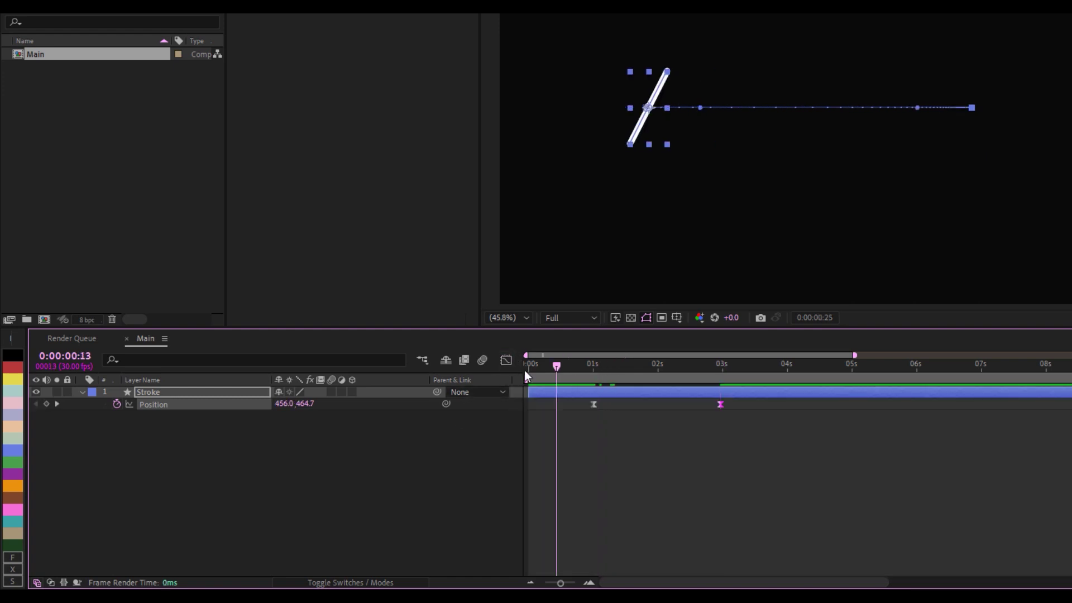
{"action": "left_click", "coordinate": [611, 452]}
{"action": "key", "text": "space"}
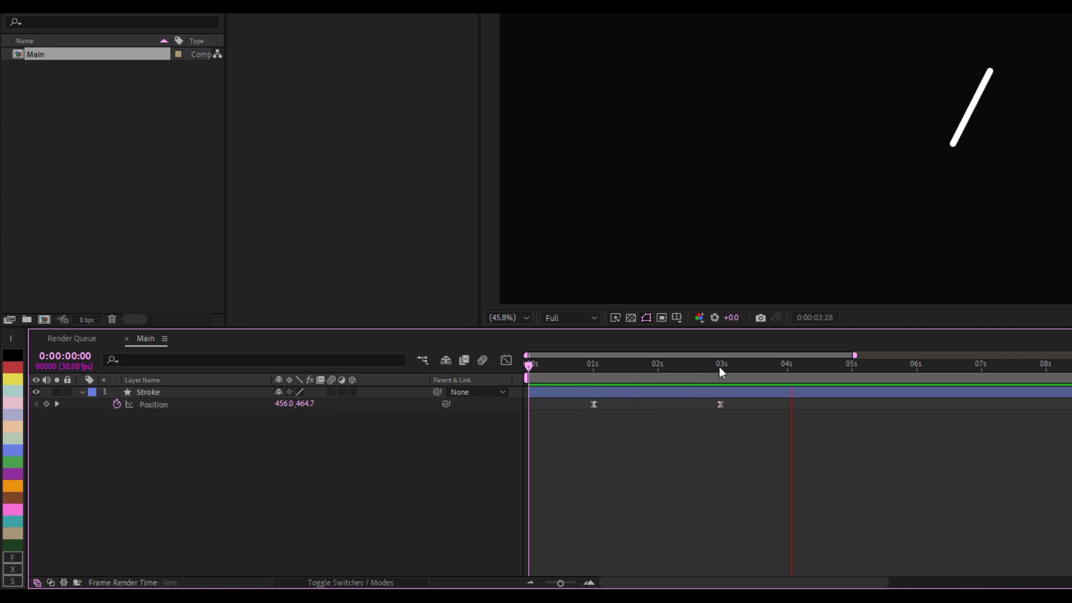
Step: Move the second Position keyframe to 3 seconds and add a keyframe holding the same position at 4 seconds
{"action": "left_click_drag", "start_coordinate": [720, 367], "coordinate": [720, 407]}
{"action": "left_click", "coordinate": [720, 404]}
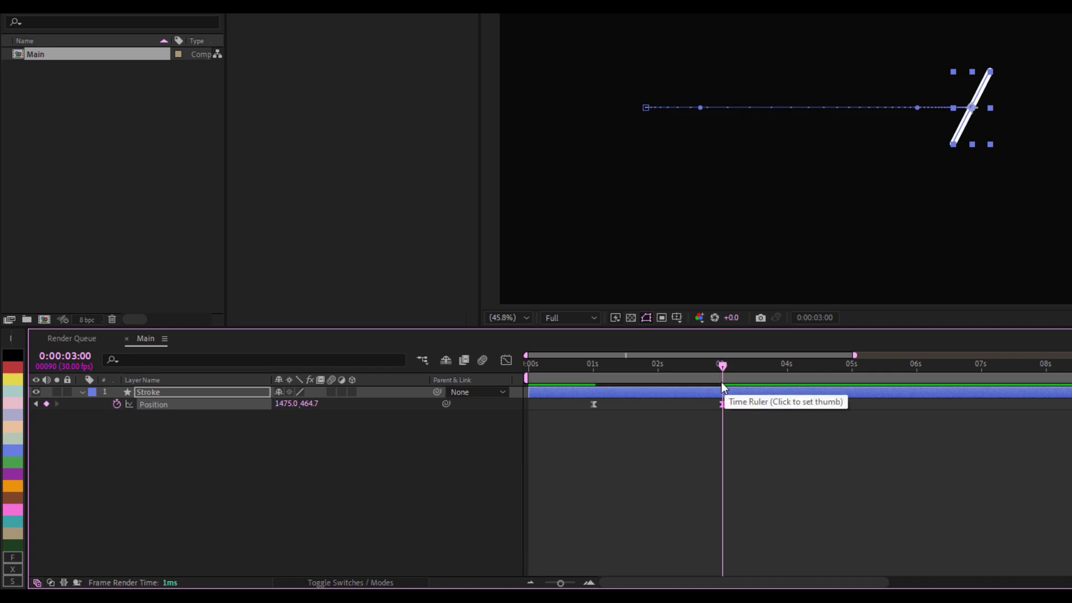
{"action": "left_click_drag", "start_coordinate": [722, 366], "coordinate": [788, 369]}
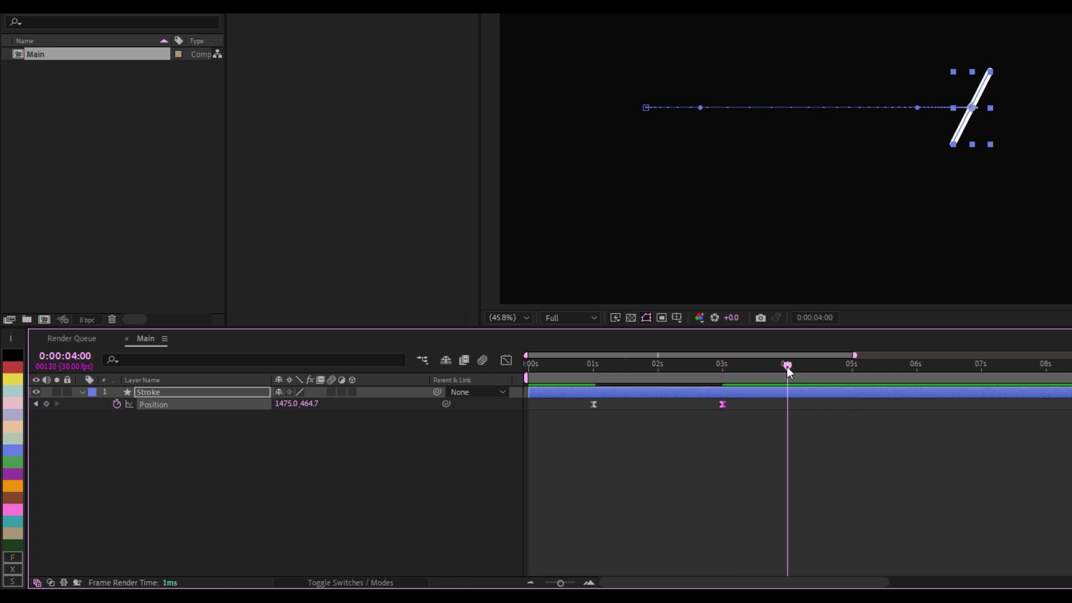
{"action": "left_click", "coordinate": [46, 404]}
Step: Copy the 1-second Position keyframe to 6 seconds so the line returns, and preview from the start
{"action": "left_click_drag", "start_coordinate": [803, 368], "coordinate": [916, 373]}
{"action": "left_click_drag", "start_coordinate": [628, 429], "coordinate": [581, 404]}
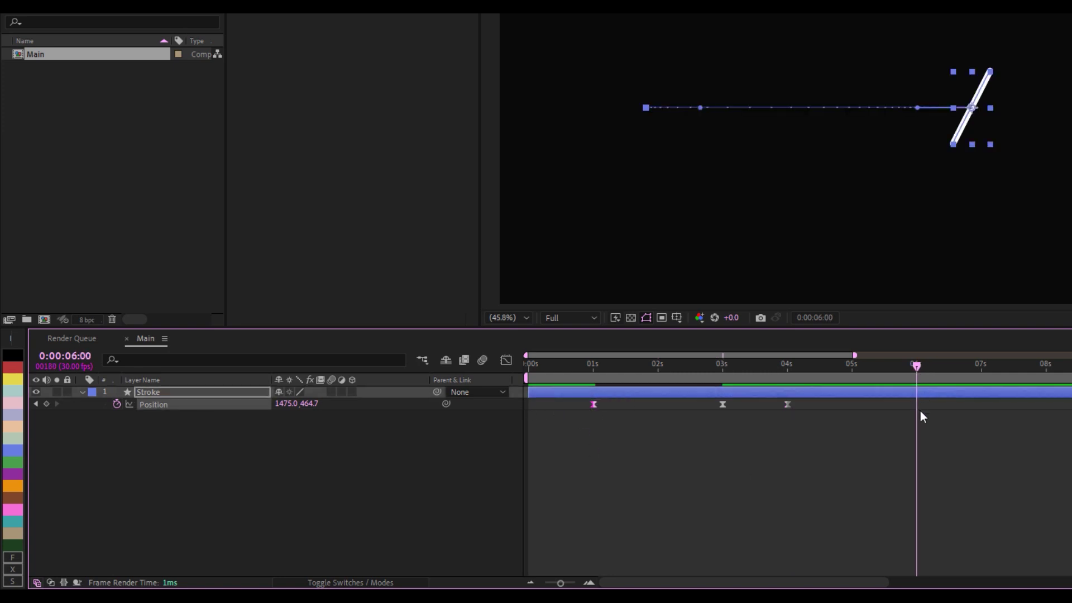
{"action": "key", "text": "ctrl+v"}
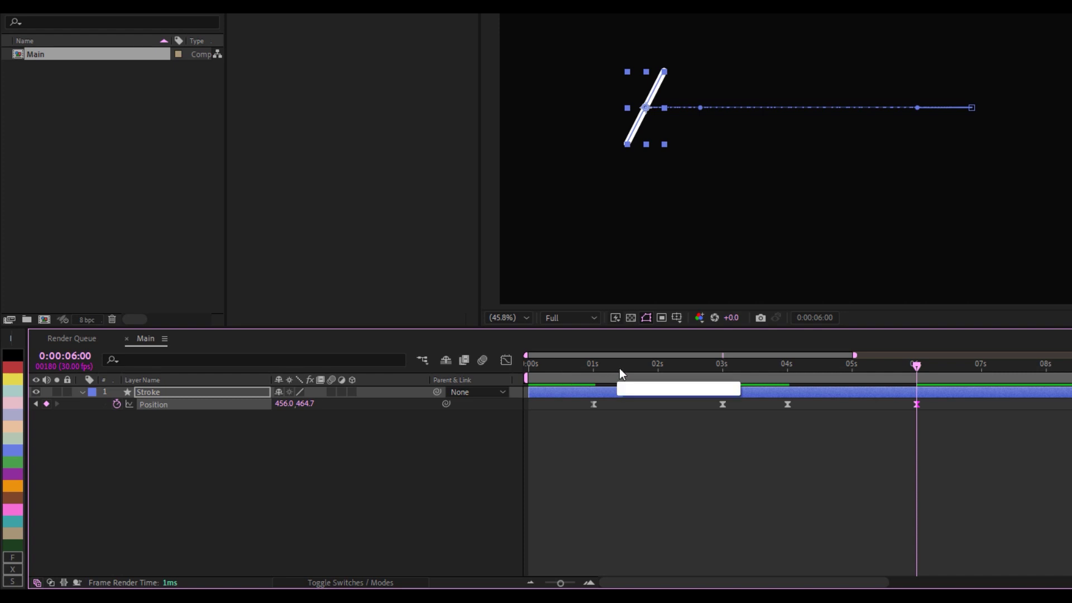
{"action": "left_click", "coordinate": [568, 471]}
{"action": "key", "text": "Home"}
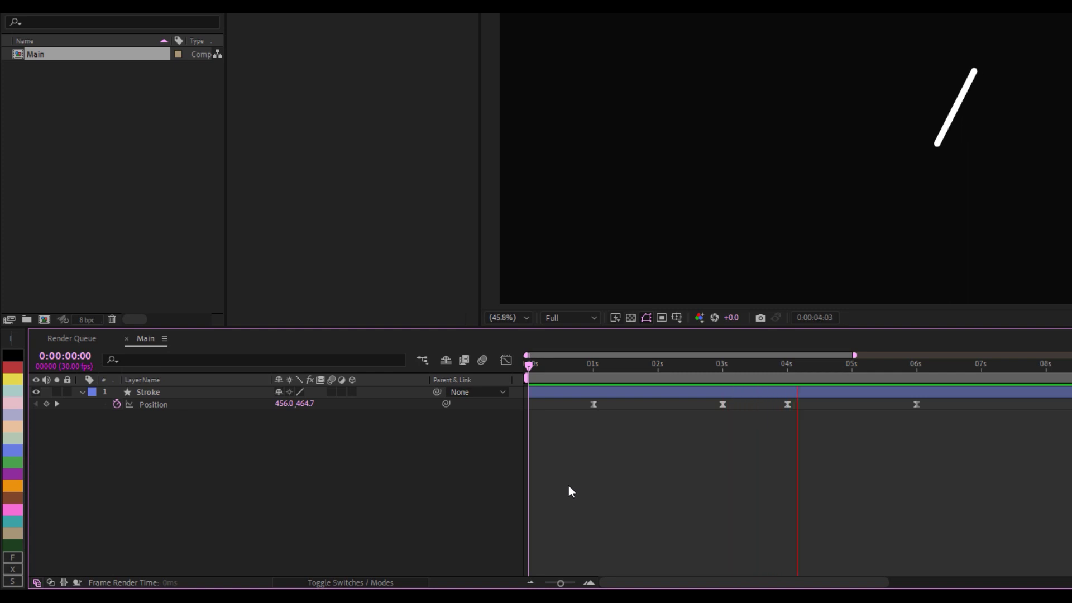
Step: Lengthen the 6-second Position keyframe's incoming ease in the speed graph and preview the return move
{"action": "left_click", "coordinate": [788, 372]}
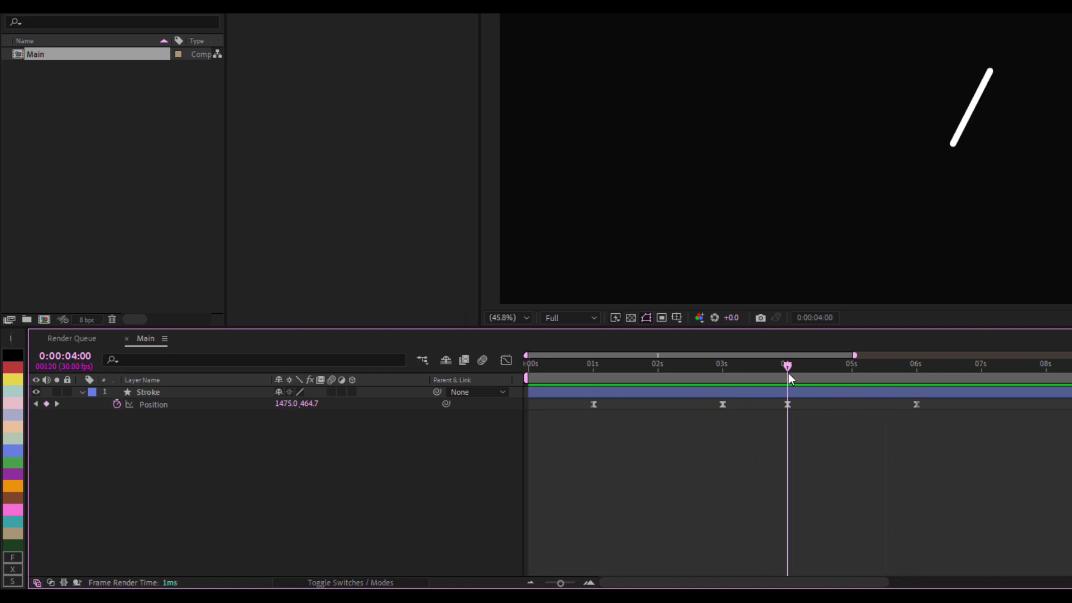
{"action": "left_click_drag", "start_coordinate": [947, 437], "coordinate": [773, 404]}
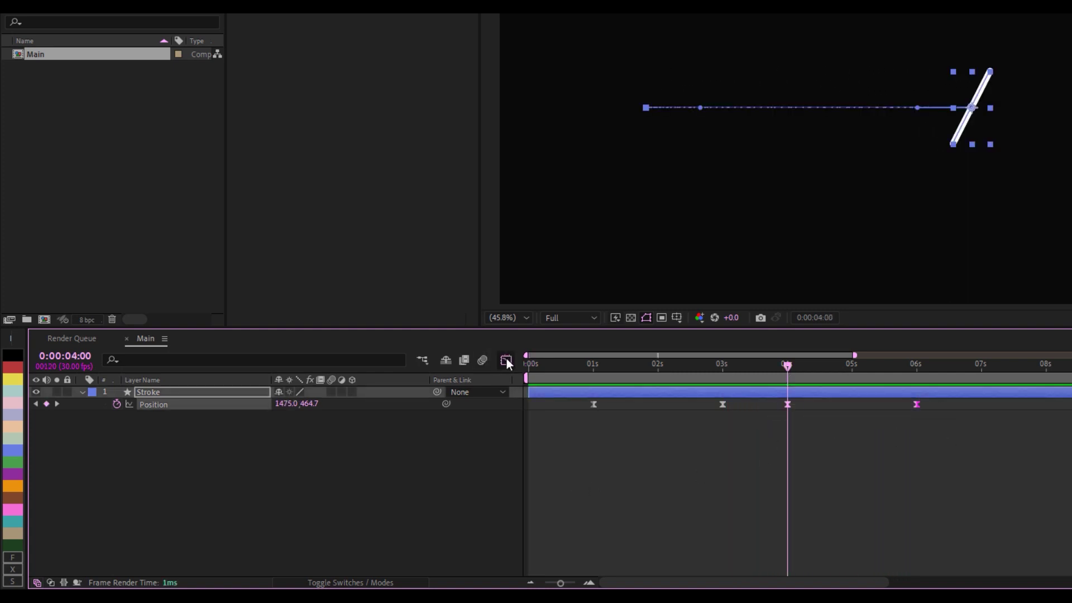
{"action": "left_click", "coordinate": [506, 360]}
{"action": "left_click_drag", "start_coordinate": [957, 489], "coordinate": [853, 546]}
{"action": "left_click", "coordinate": [506, 360]}
{"action": "key", "text": "Home"}
{"action": "key", "text": "space"}
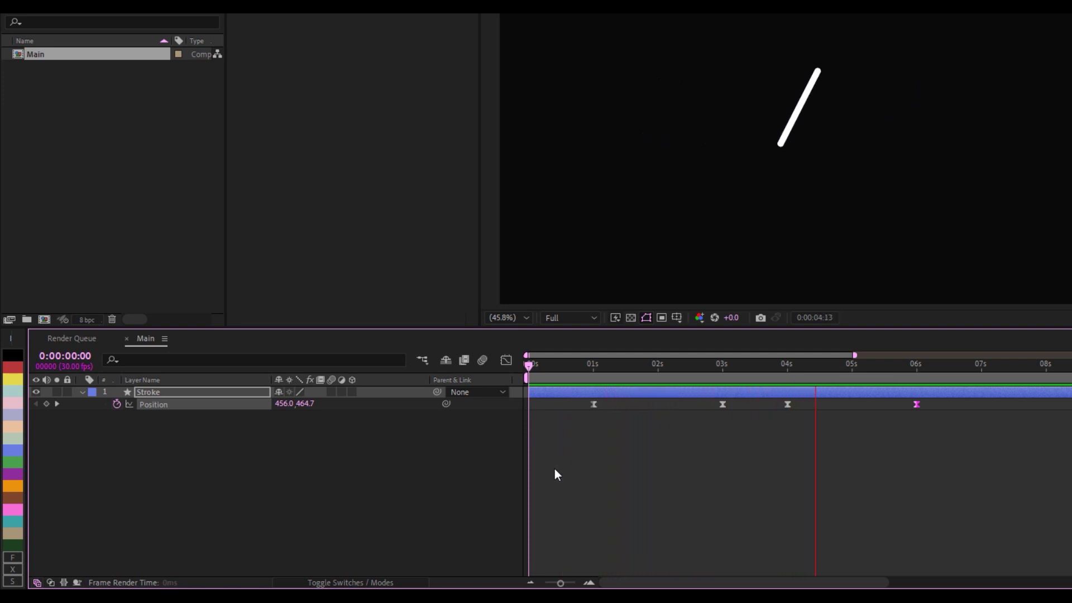
Step: Go to 1 second and set the Stroke layer's stroke color to D6AB00
{"action": "left_click", "coordinate": [597, 365]}
{"action": "left_click_drag", "start_coordinate": [597, 366], "coordinate": [594, 367]}
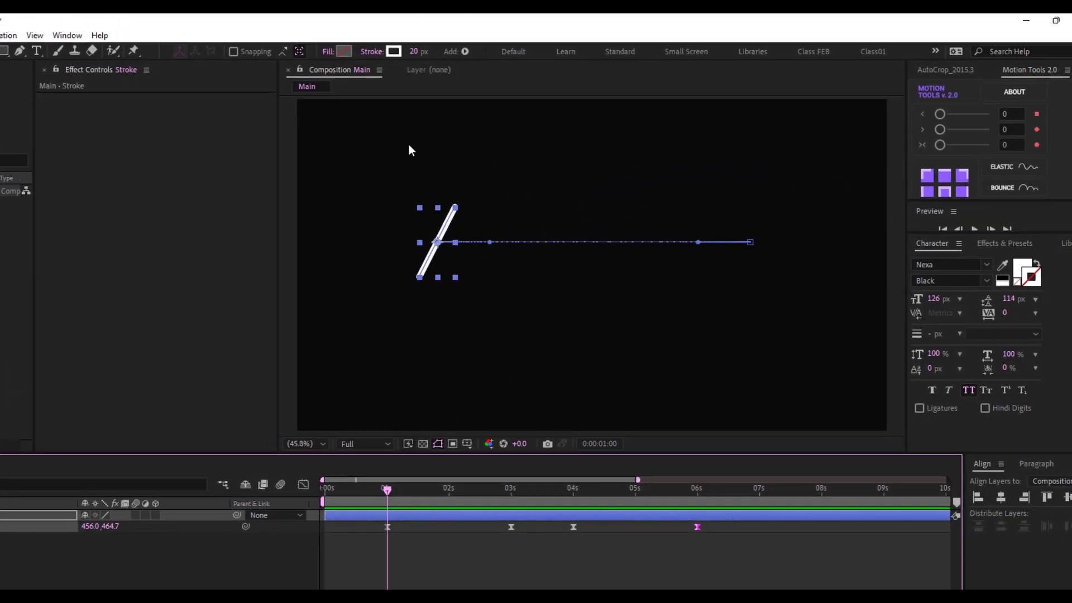
{"action": "left_click", "coordinate": [394, 51]}
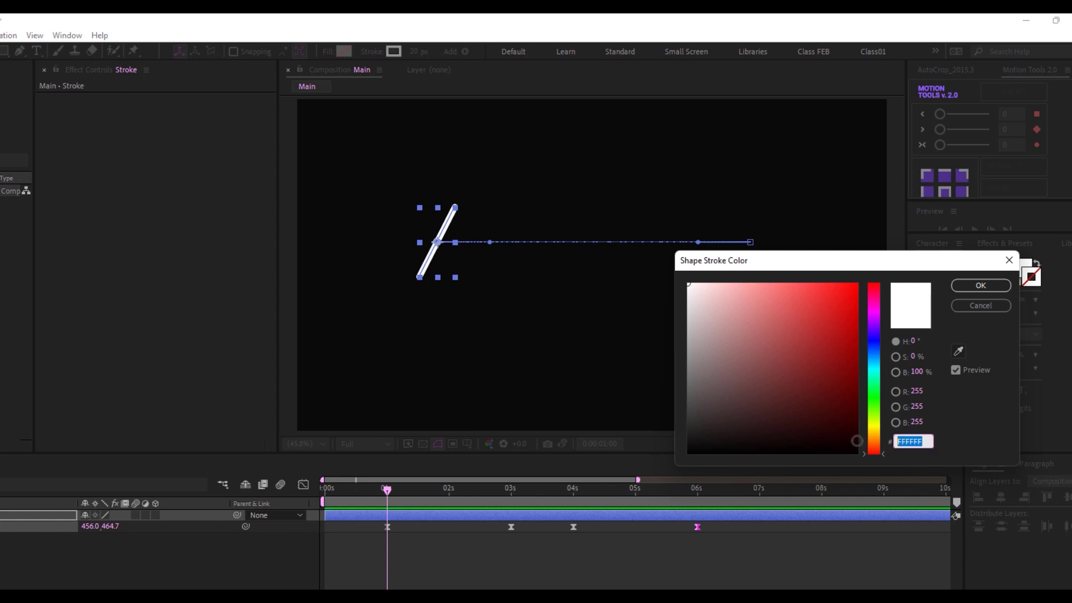
{"action": "type", "text": "D6AB00"}
{"action": "left_click", "coordinate": [975, 289]}
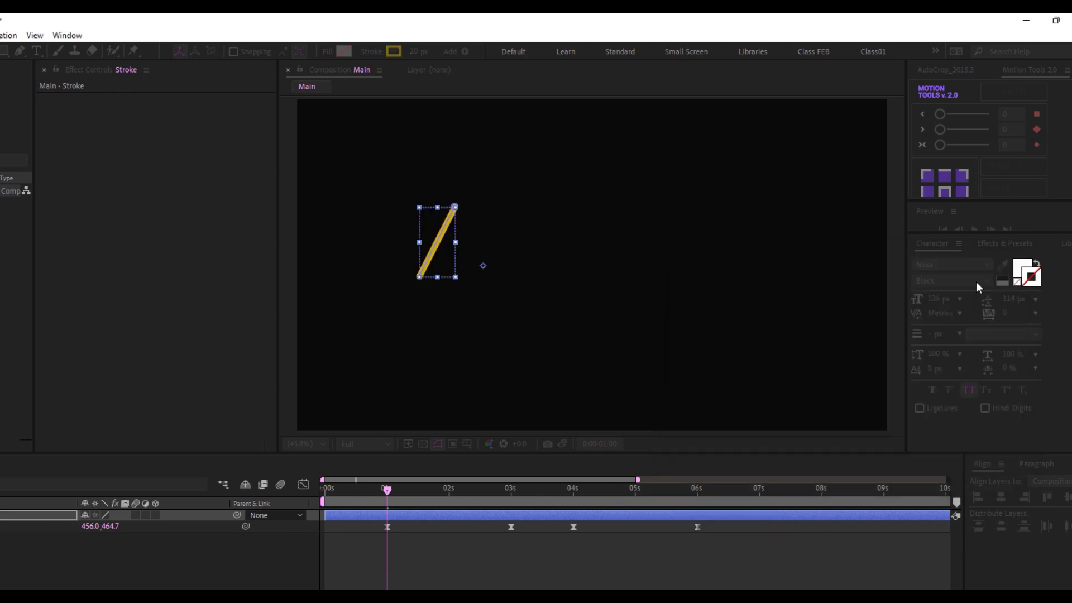
{"action": "left_click", "coordinate": [470, 569]}
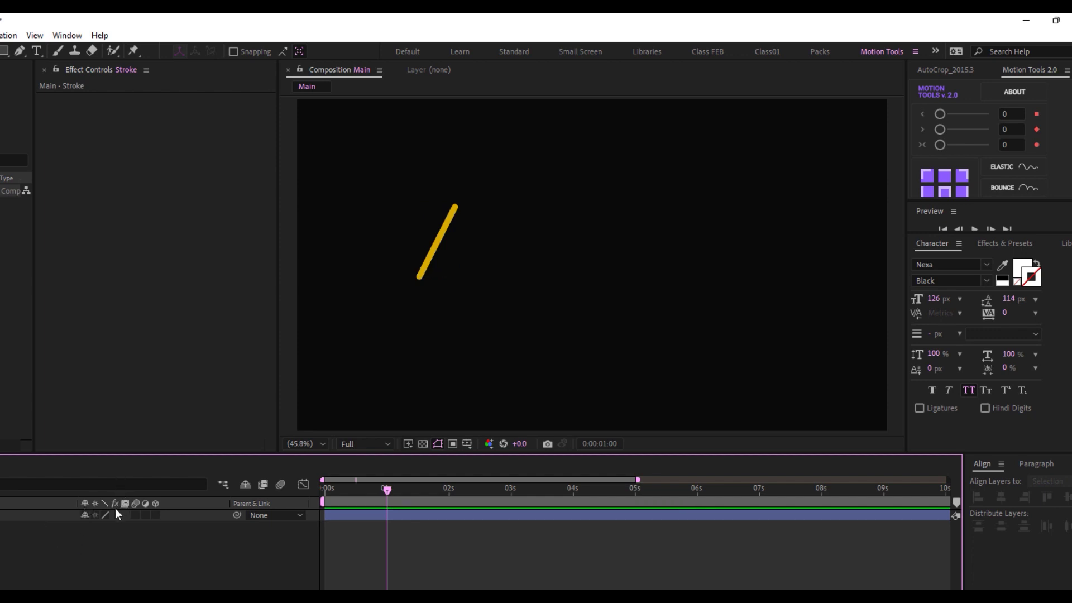
Step: Add a text layer reading "text reveal" over the line with the Type tool
{"action": "left_click", "coordinate": [35, 49]}
{"action": "left_click", "coordinate": [517, 270]}
{"action": "type", "text": "text reveal"}
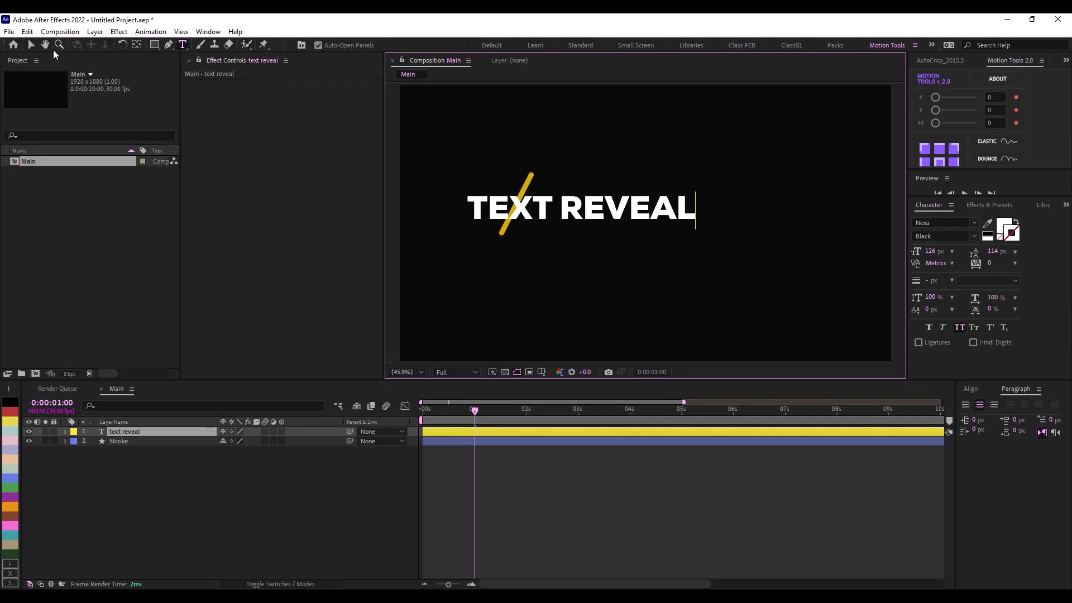
{"action": "left_click", "coordinate": [32, 45]}
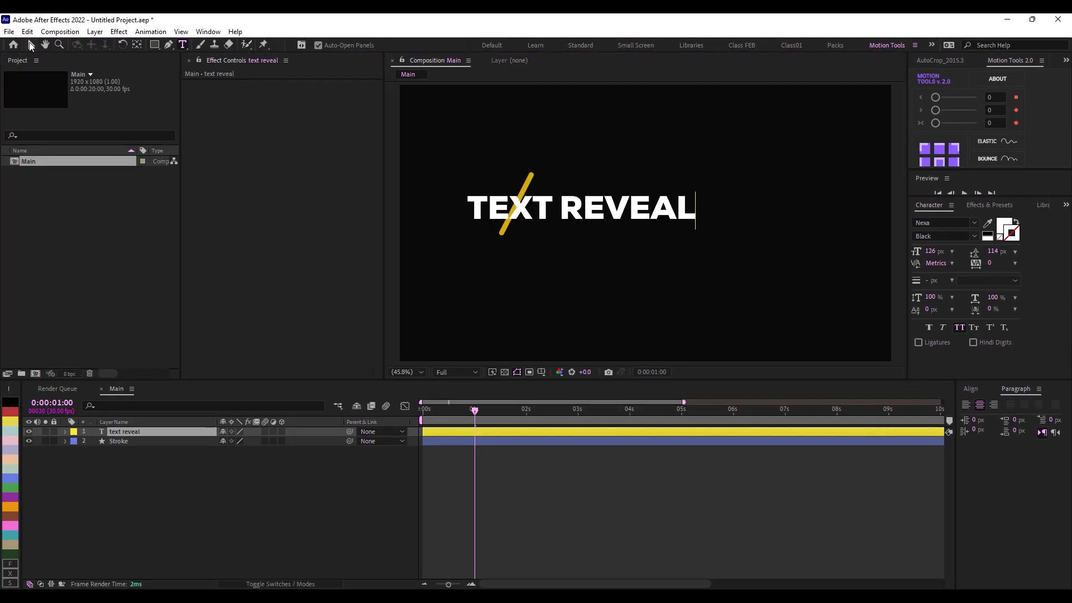
Step: Center the text paragraph and align the text layer horizontally and vertically to the composition's center
{"action": "left_click", "coordinate": [976, 405]}
{"action": "left_click", "coordinate": [976, 420]}
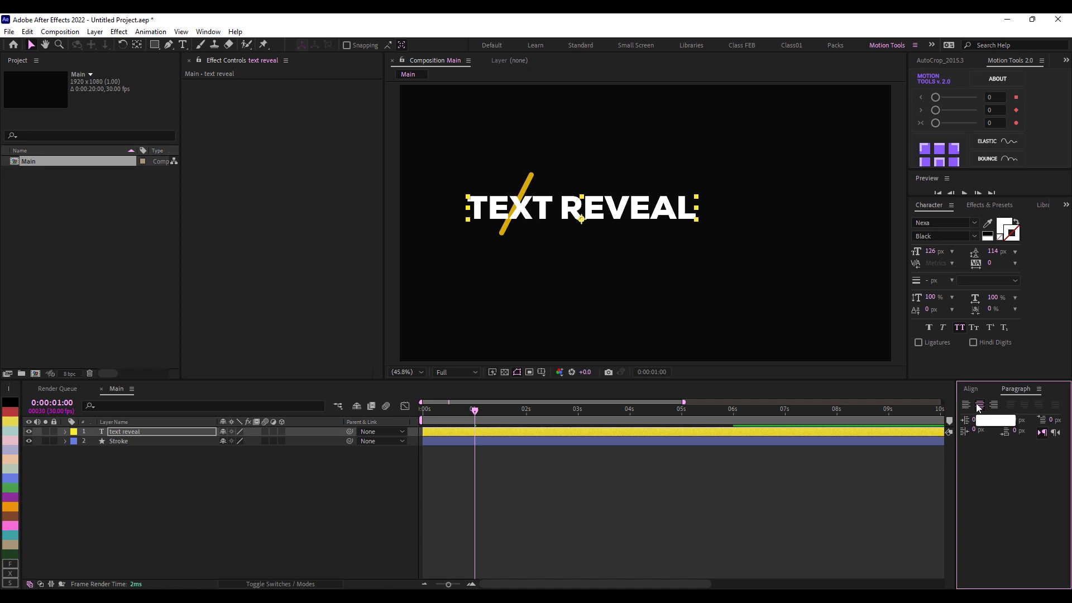
{"action": "left_click", "coordinate": [972, 389]}
{"action": "left_click", "coordinate": [989, 417]}
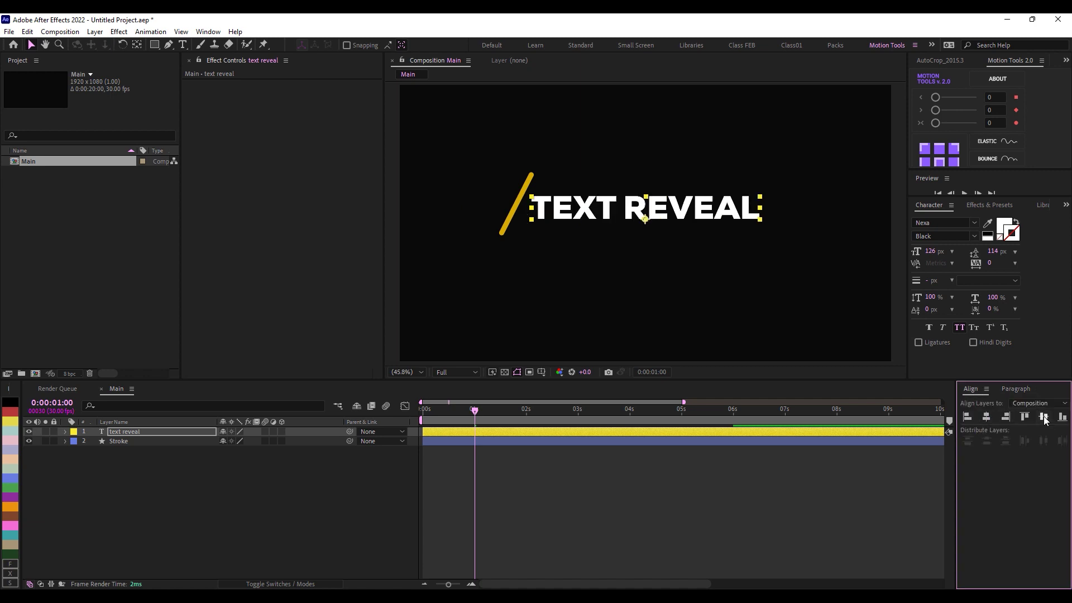
{"action": "left_click", "coordinate": [1044, 417]}
{"action": "left_click", "coordinate": [763, 431]}
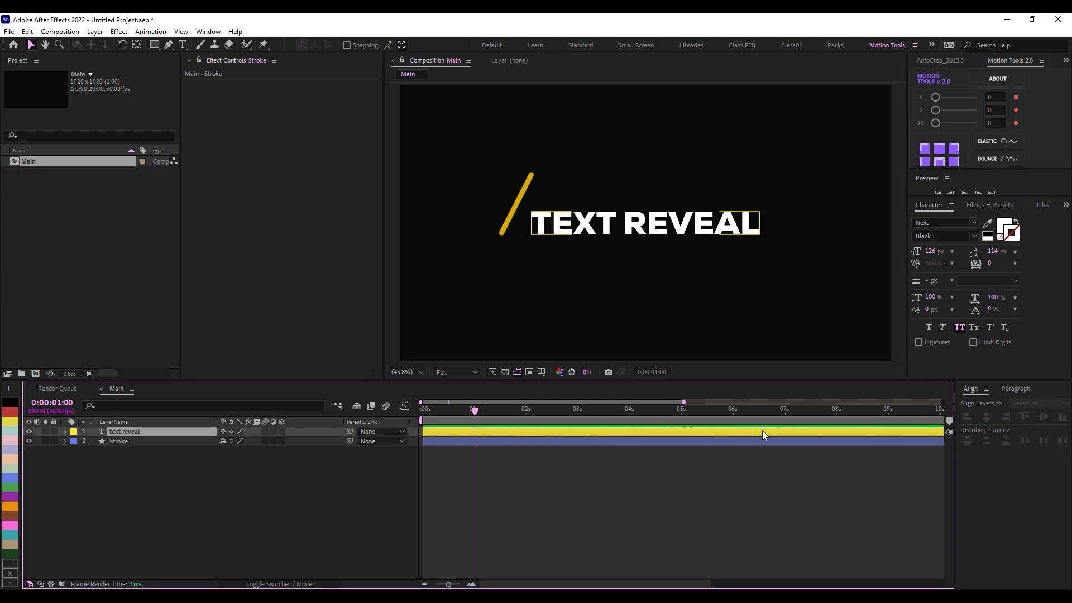
{"action": "left_click", "coordinate": [1044, 418]}
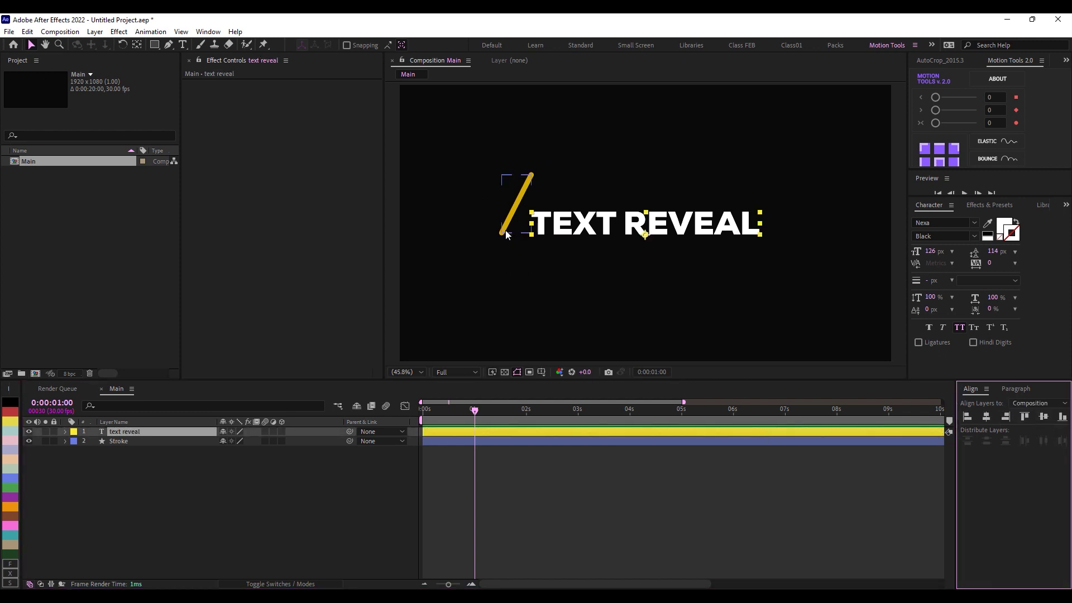
Step: Lower all four of the Stroke layer's Position keyframes together to a Y value of 538.7, vertically centering the line on the text
{"action": "left_click", "coordinate": [122, 441]}
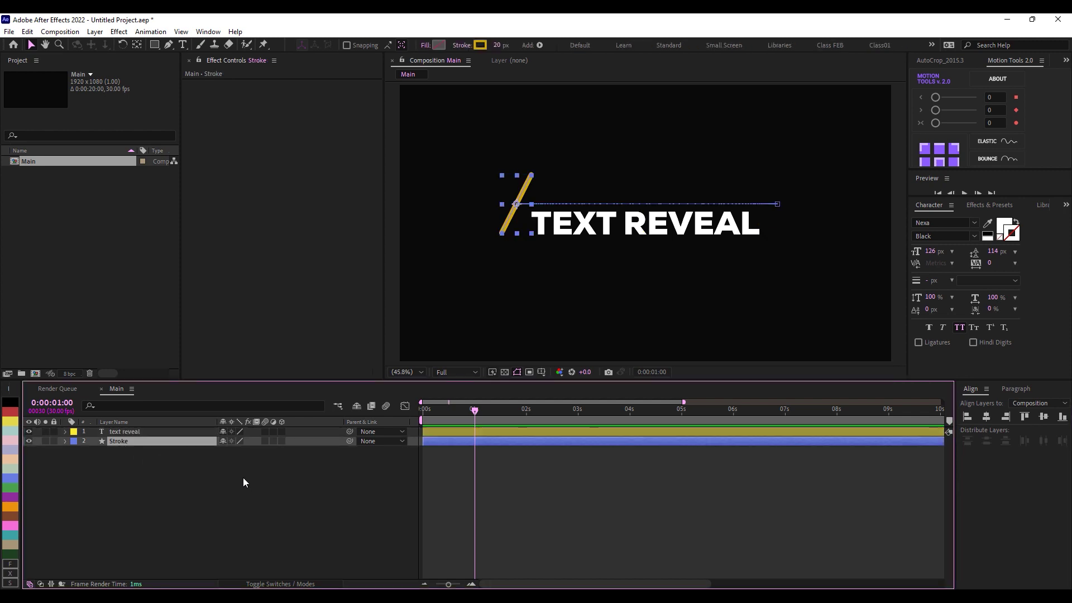
{"action": "key", "text": "p"}
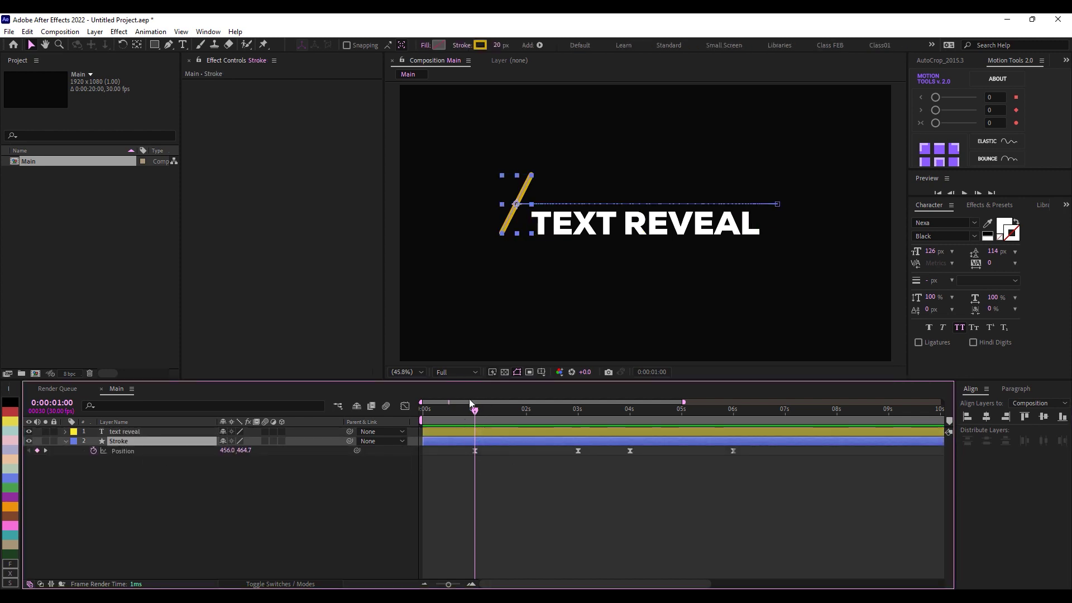
{"action": "left_click", "coordinate": [778, 513]}
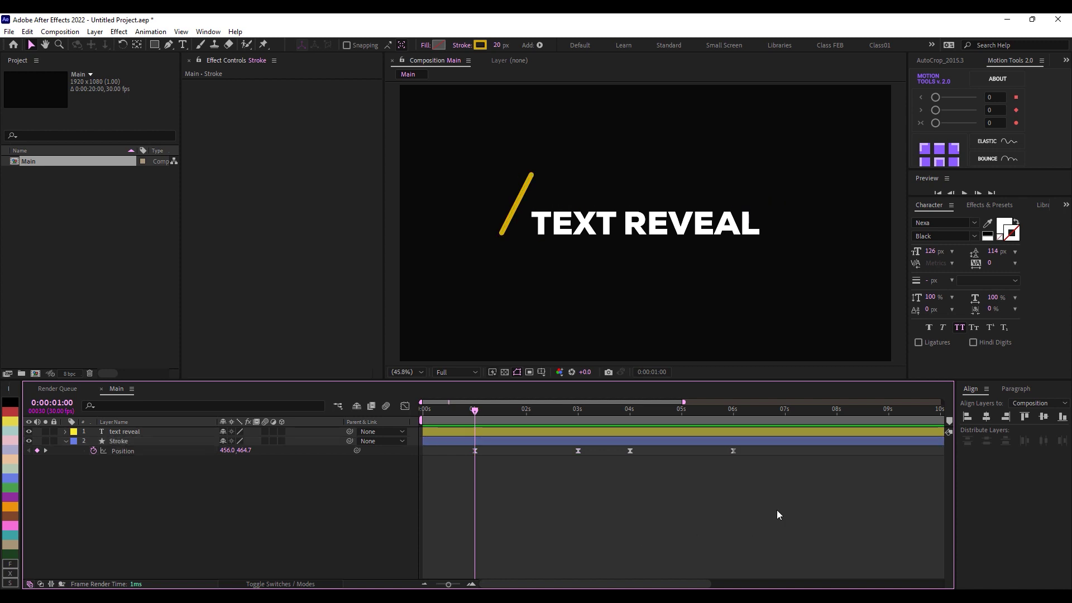
{"action": "left_click_drag", "start_coordinate": [779, 514], "coordinate": [413, 444]}
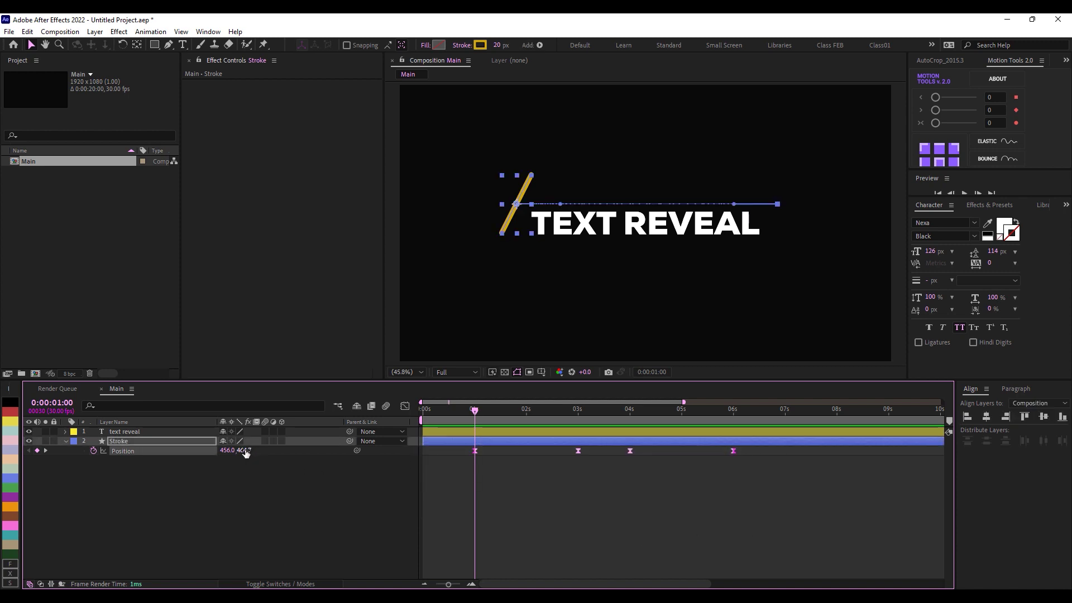
{"action": "left_click_drag", "start_coordinate": [253, 450], "coordinate": [285, 452]}
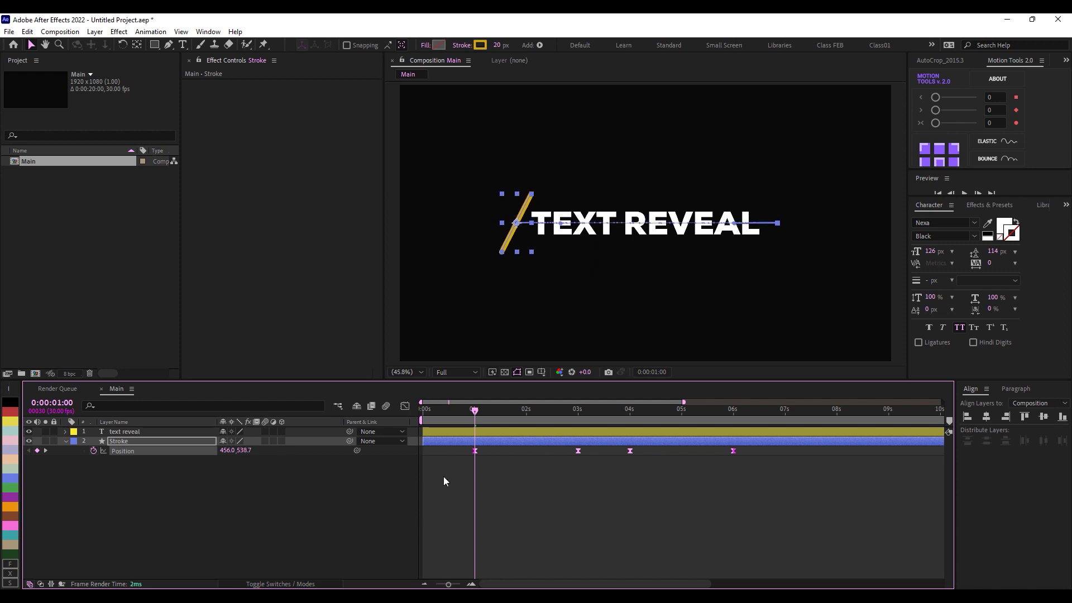
{"action": "left_click", "coordinate": [511, 490]}
Step: Go to 0:00:03:03 and draw a closed four-point Pen shape around the text, its slanted side following the yellow line
{"action": "left_click", "coordinate": [483, 412]}
{"action": "mouse_move", "coordinate": [485, 414]}
{"action": "left_mouse_down"}
{"action": "mouse_move", "coordinate": [585, 431]}
{"action": "mouse_move", "coordinate": [439, 421]}
{"action": "mouse_move", "coordinate": [526, 419]}
{"action": "mouse_move", "coordinate": [467, 416]}
{"action": "mouse_move", "coordinate": [582, 437]}
{"action": "left_mouse_up"}
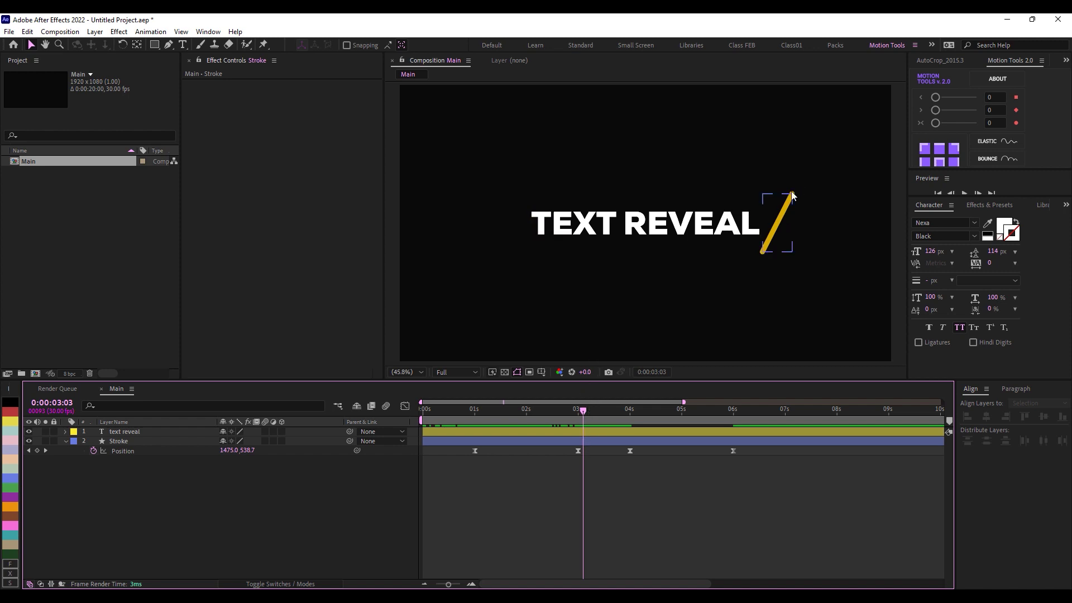
{"action": "key", "text": "q"}
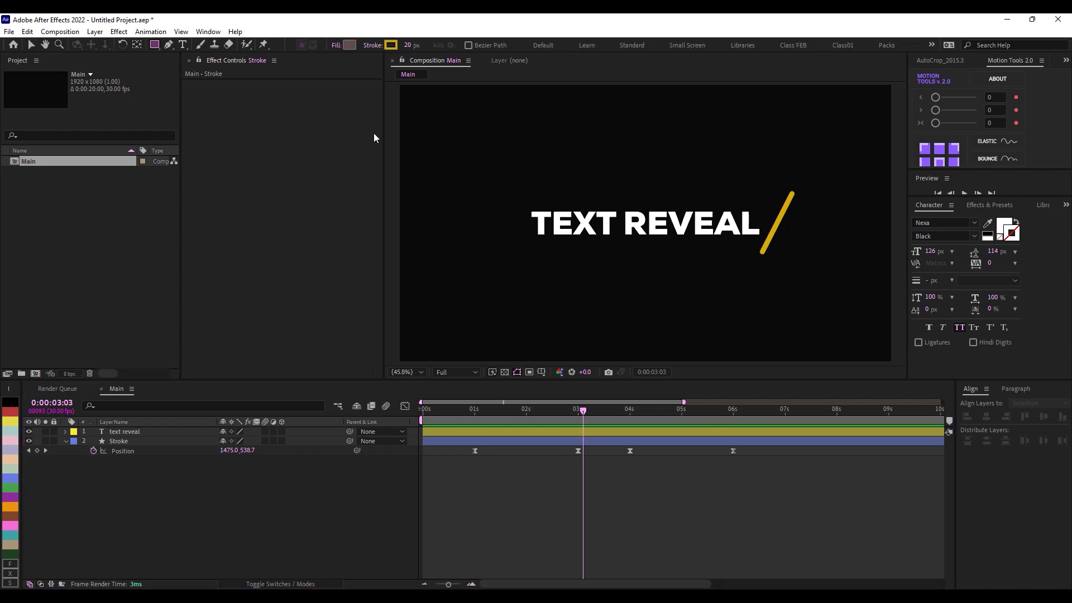
{"action": "left_click", "coordinate": [167, 47]}
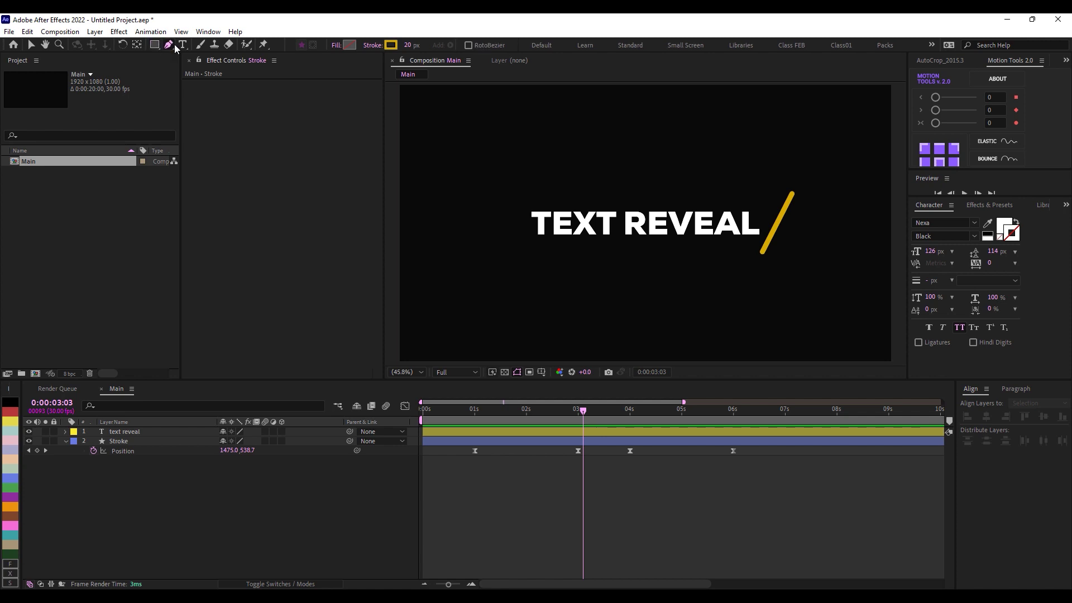
{"action": "left_click", "coordinate": [792, 195]}
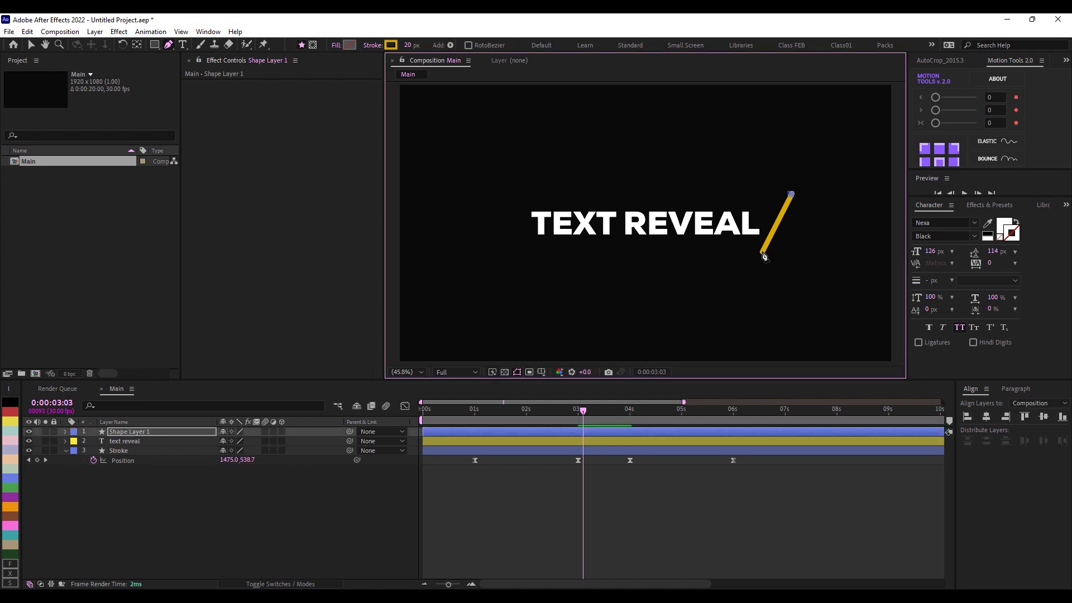
{"action": "left_click", "coordinate": [492, 245]}
{"action": "left_click", "coordinate": [493, 247]}
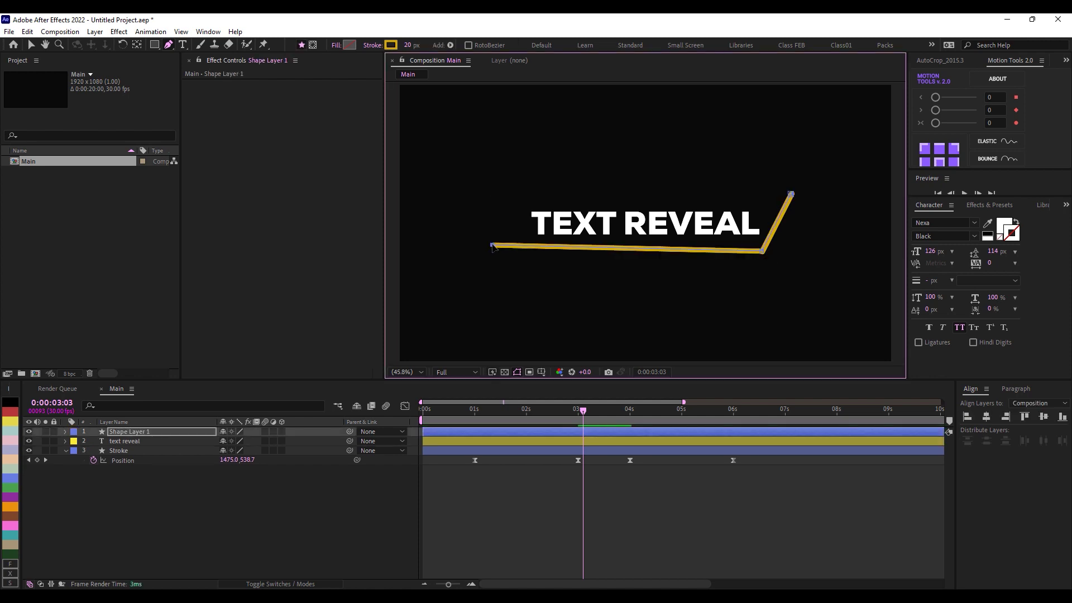
{"action": "left_click_drag", "start_coordinate": [493, 246], "coordinate": [492, 250]}
{"action": "left_click", "coordinate": [493, 188]}
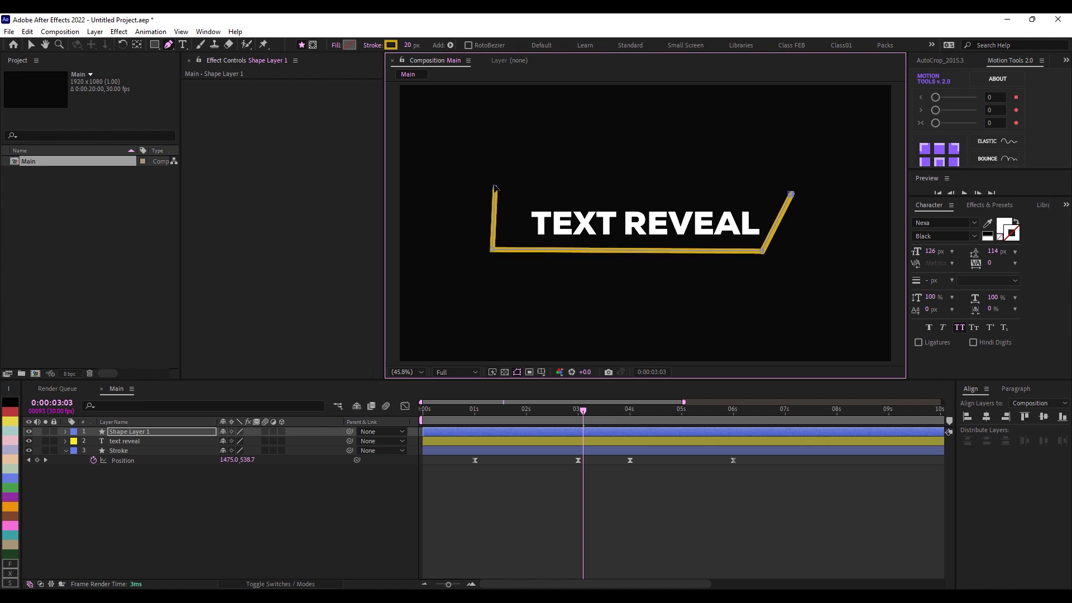
{"action": "left_click", "coordinate": [791, 194]}
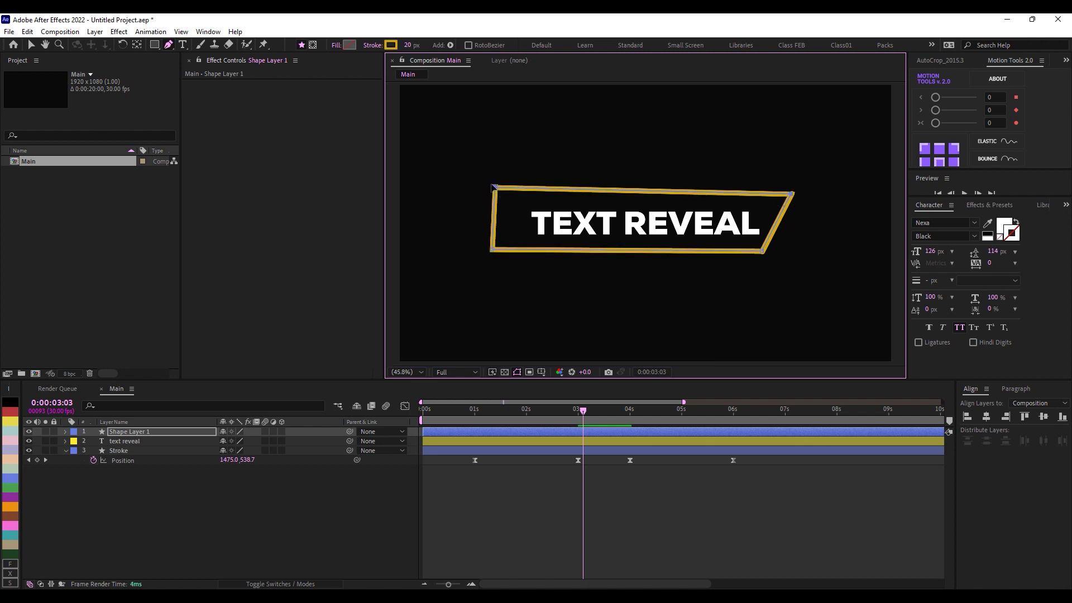
{"action": "left_click_drag", "start_coordinate": [496, 188], "coordinate": [494, 193]}
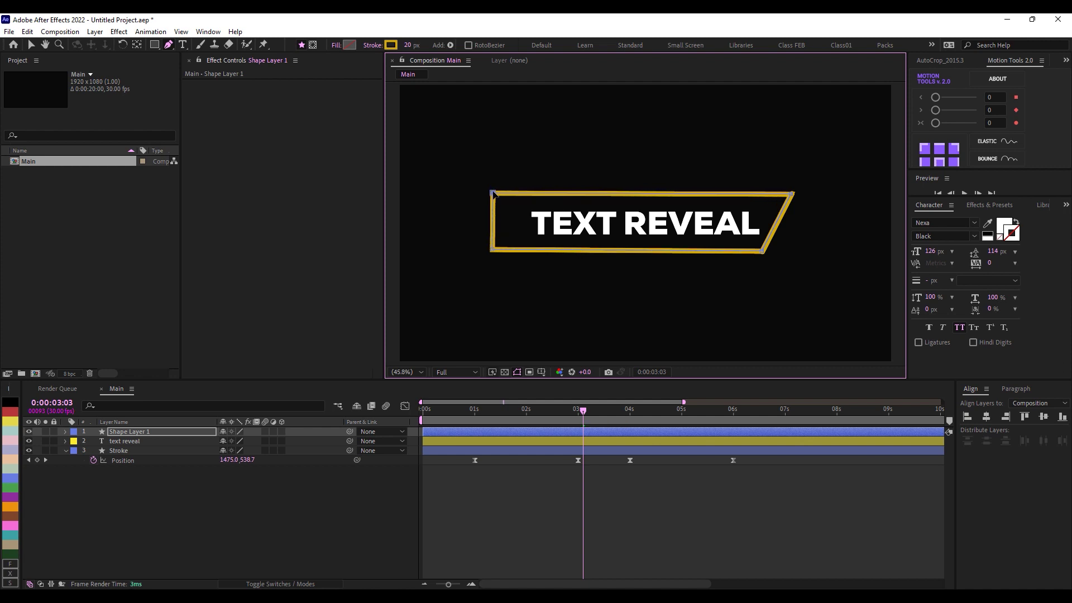
Step: Remove the new shape's stroke and give it a solid white fill
{"action": "left_click", "coordinate": [391, 45], "text": "alt"}
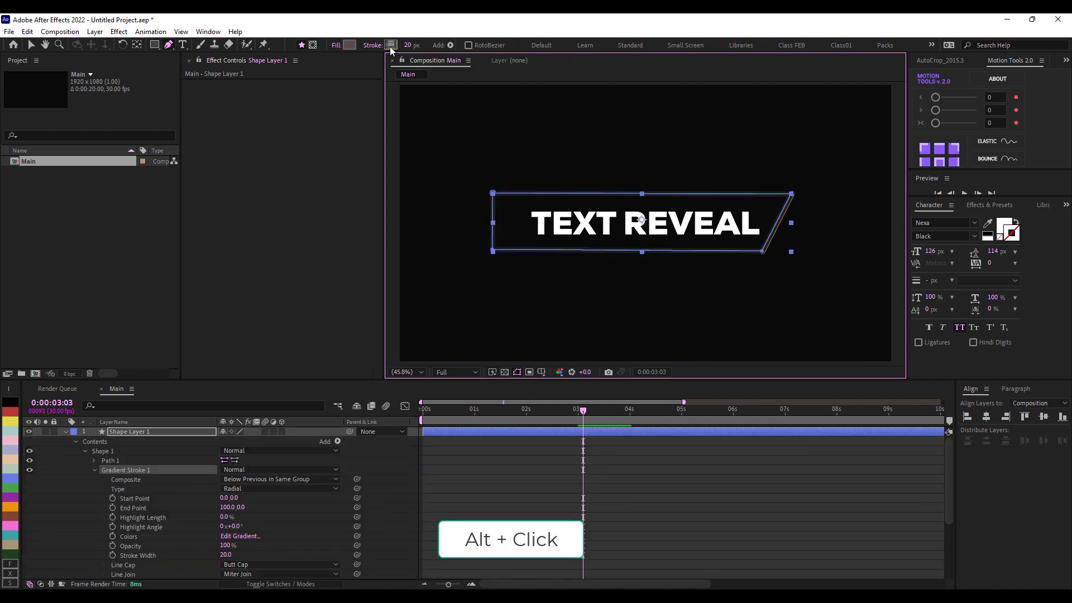
{"action": "left_click", "coordinate": [391, 45], "text": "alt"}
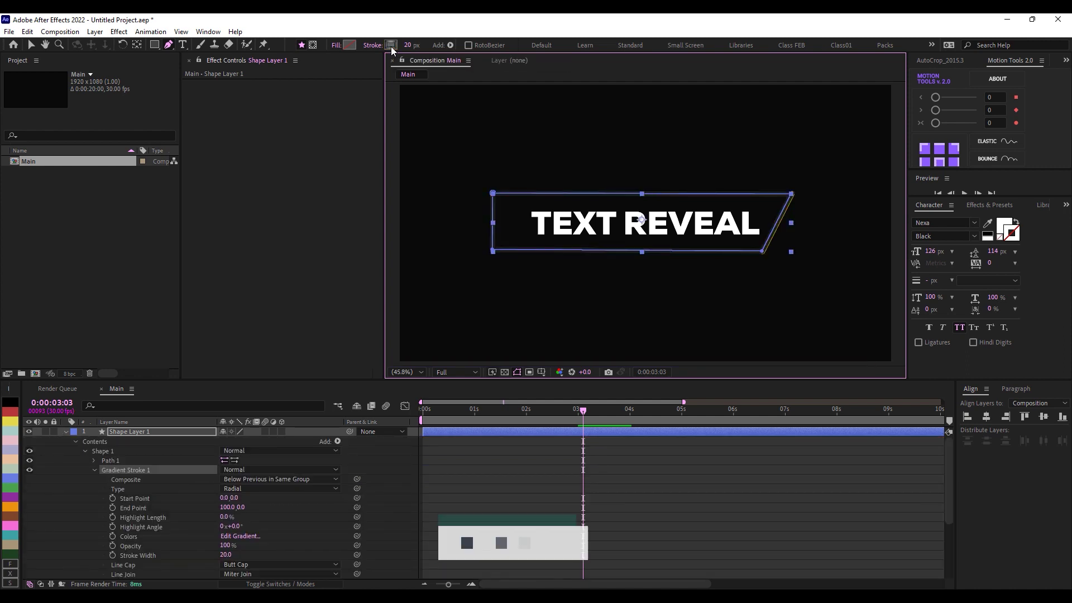
{"action": "left_click", "coordinate": [351, 45], "text": "alt"}
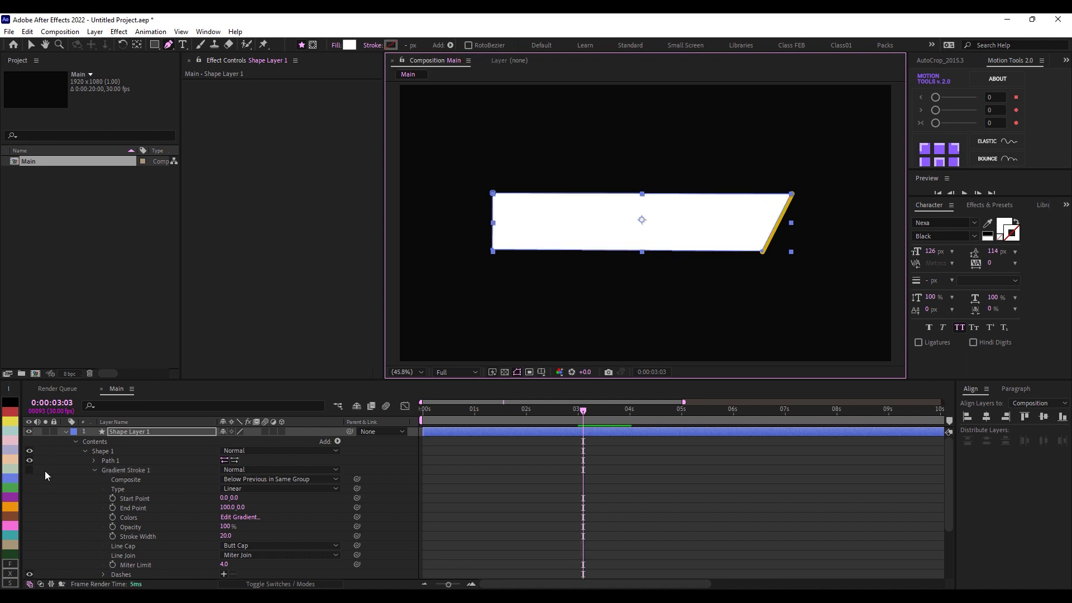
Step: Collapse the new shape layer's properties and rename the layer "Text Reveal Matte"
{"action": "left_click", "coordinate": [66, 432]}
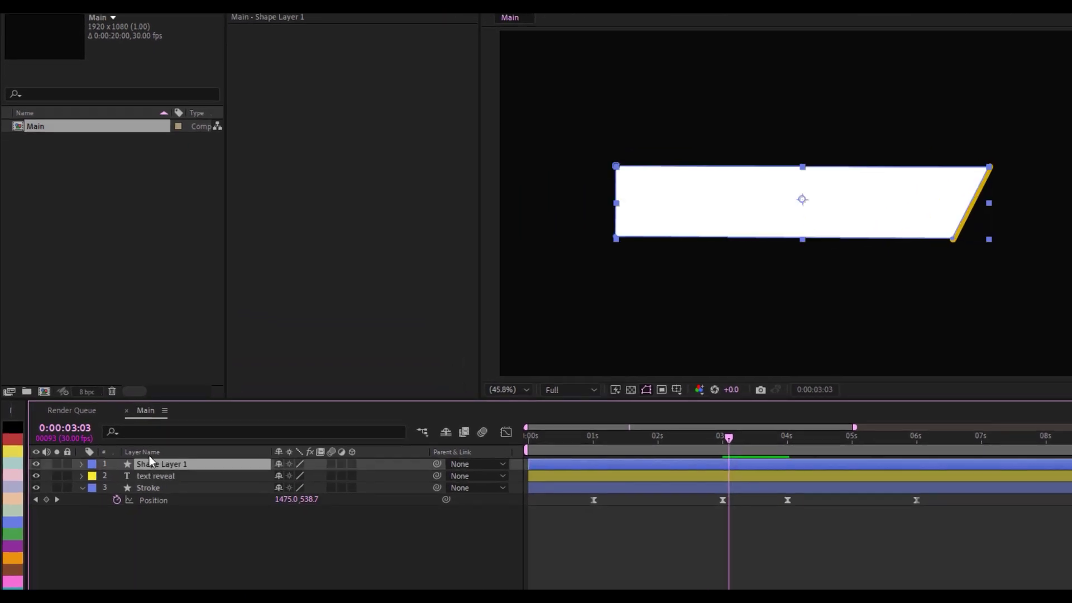
{"action": "key", "text": "Return"}
{"action": "type", "text": "Te"}
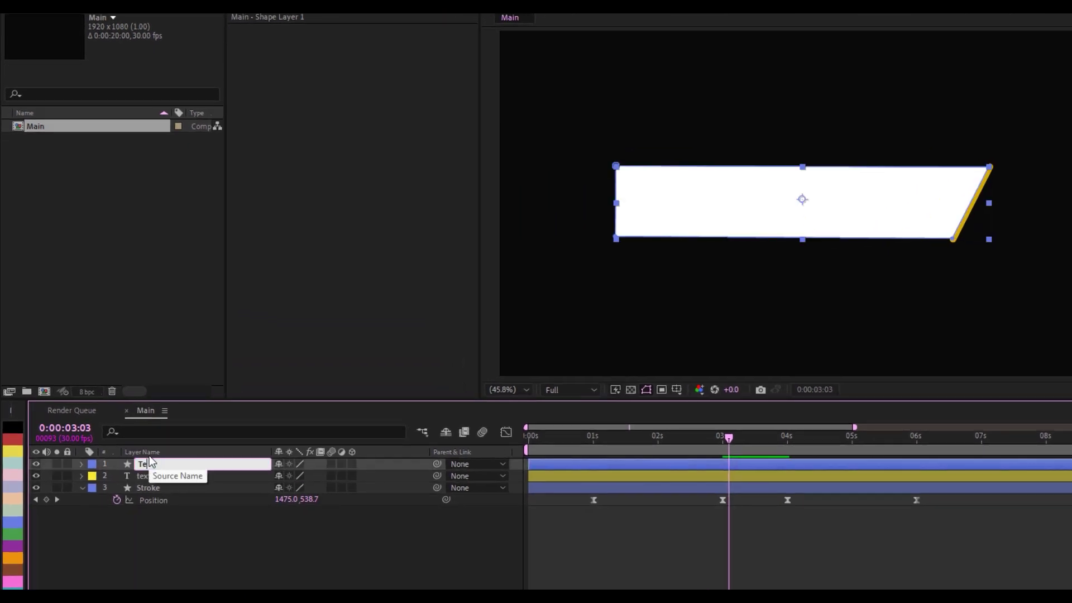
{"action": "type", "text": "xt Reveal"}
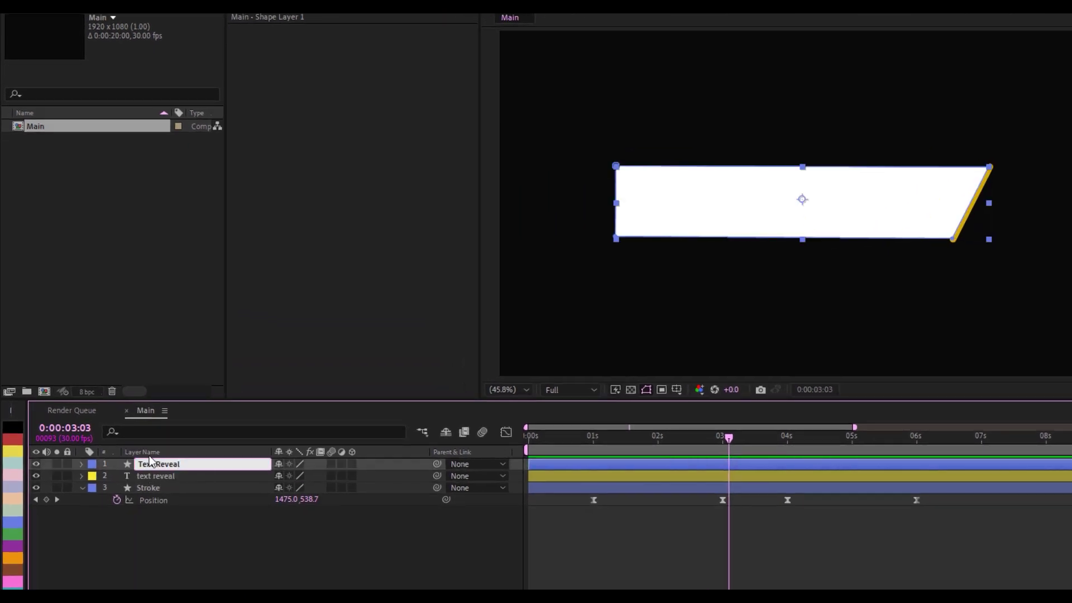
{"action": "type", "text": " Matte"}
{"action": "key", "text": "Return"}
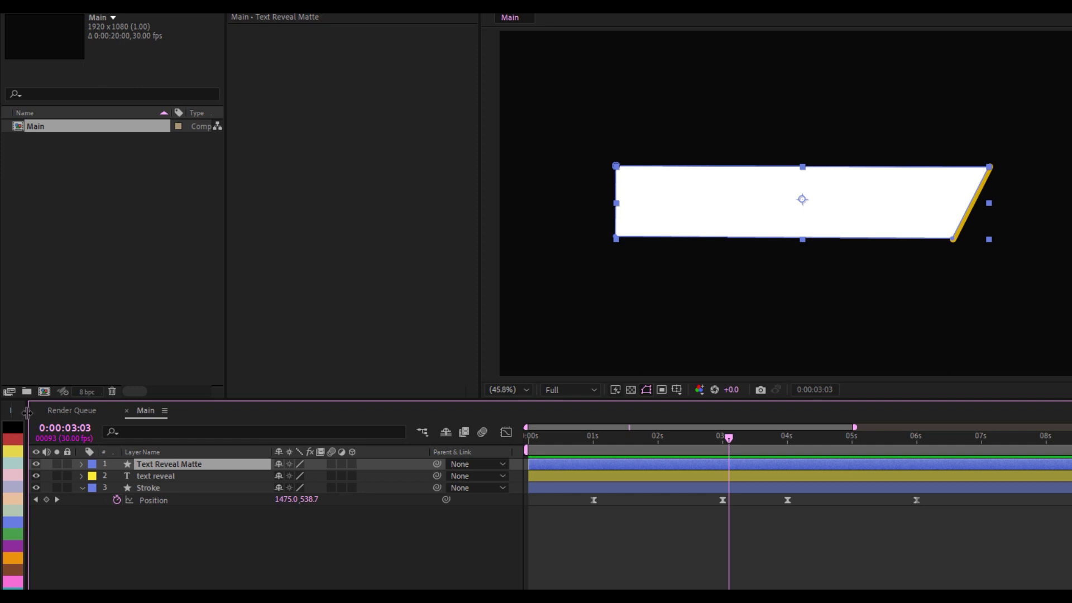
Step: Set the Text Reveal Matte layer's label color to Yellow, matching the text layer
{"action": "left_click_drag", "start_coordinate": [27, 413], "coordinate": [33, 440]}
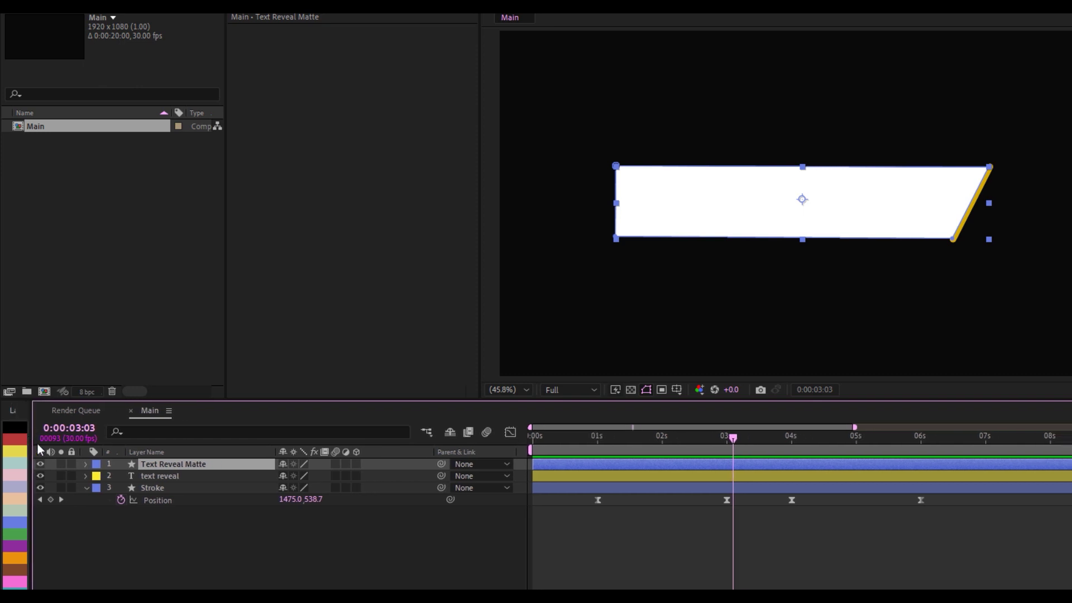
{"action": "left_click", "coordinate": [19, 451]}
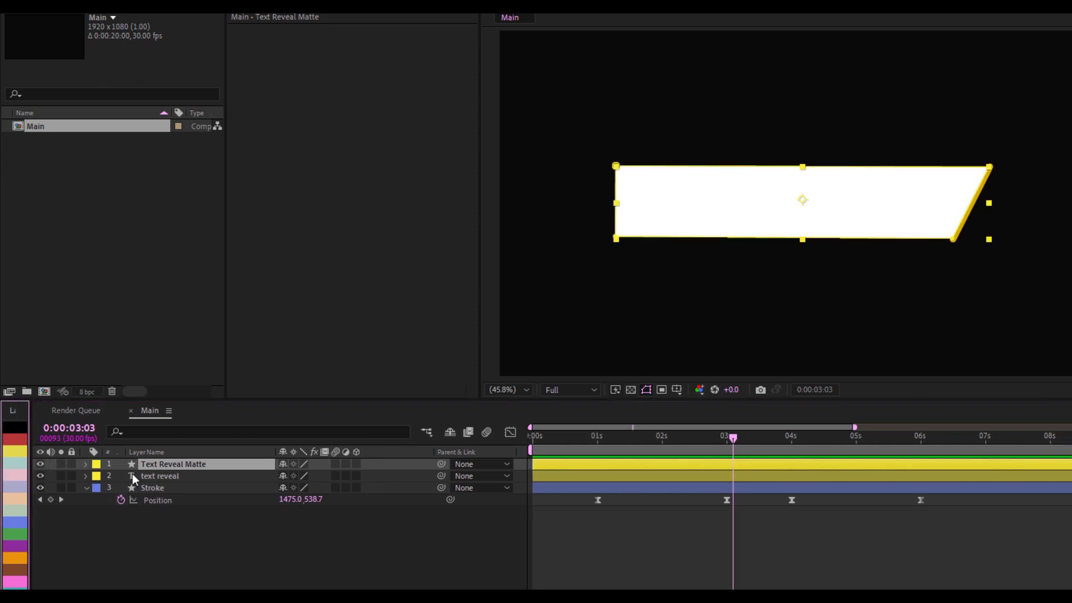
{"action": "left_click", "coordinate": [95, 469]}
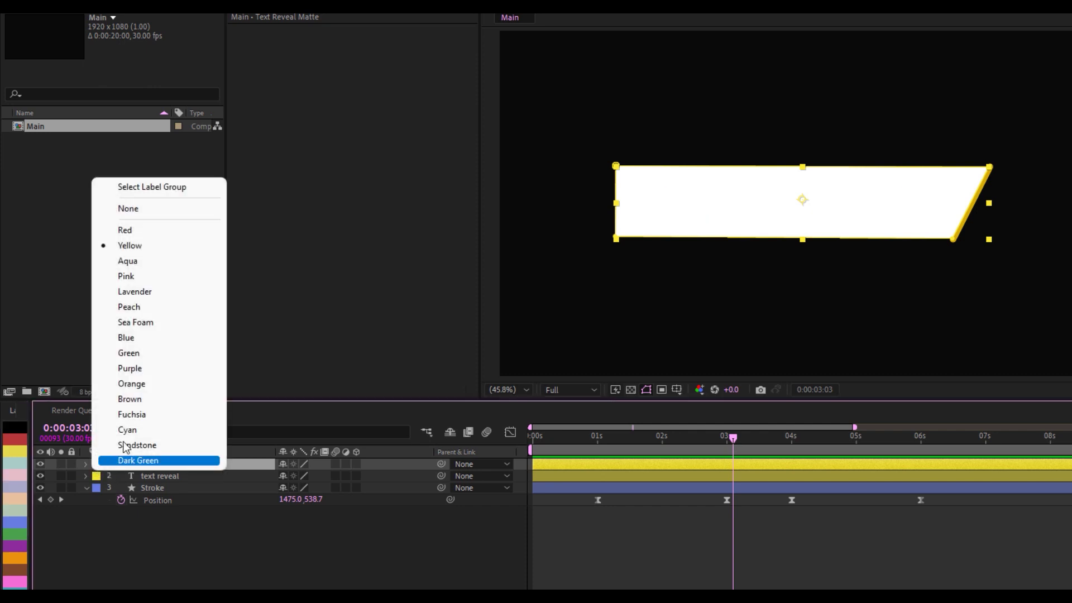
{"action": "left_click", "coordinate": [127, 246]}
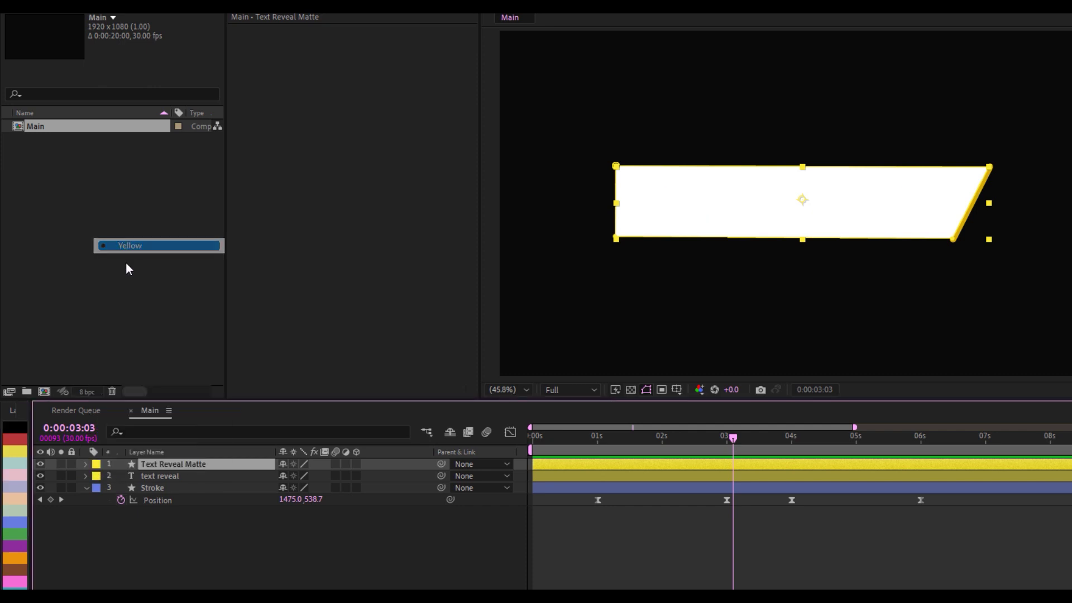
{"action": "left_click", "coordinate": [231, 560]}
Step: Parent the Text Reveal Matte layer to the Stroke layer and preview the two moving together
{"action": "left_click", "coordinate": [196, 465]}
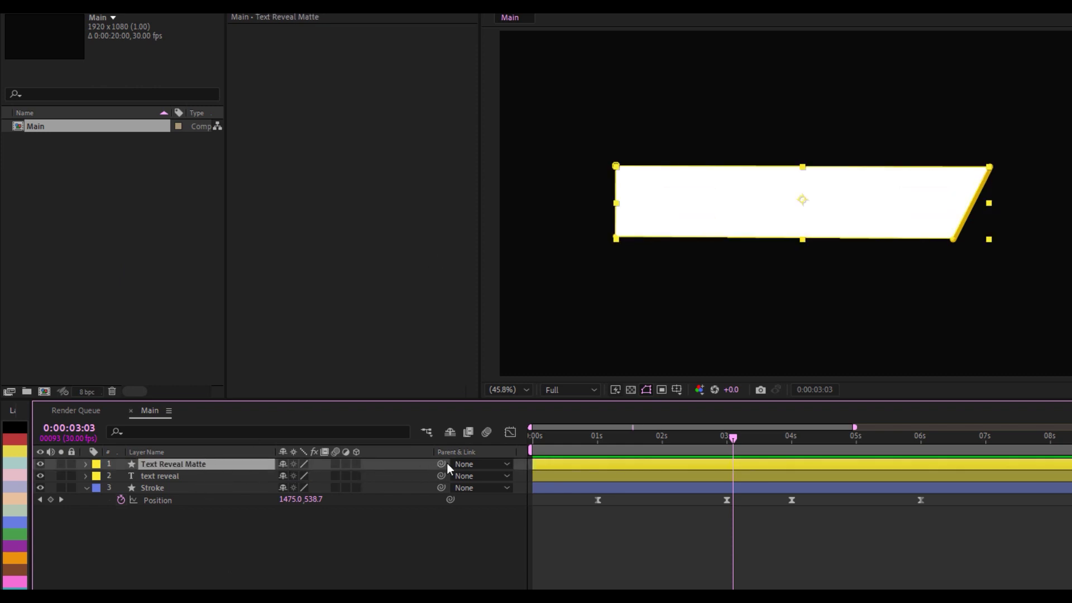
{"action": "mouse_move", "coordinate": [442, 463]}
{"action": "left_mouse_down"}
{"action": "mouse_move", "coordinate": [248, 467]}
{"action": "mouse_move", "coordinate": [198, 488]}
{"action": "left_mouse_up"}
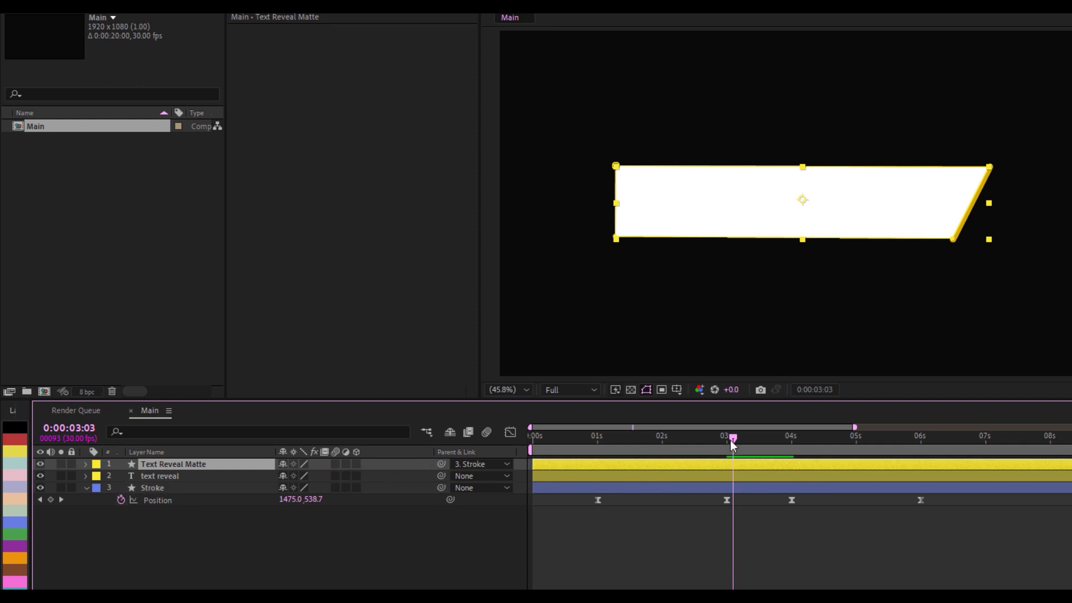
{"action": "mouse_move", "coordinate": [732, 440]}
{"action": "left_mouse_down"}
{"action": "mouse_move", "coordinate": [555, 440]}
{"action": "mouse_move", "coordinate": [770, 463]}
{"action": "left_mouse_up"}
{"action": "key", "text": "space"}
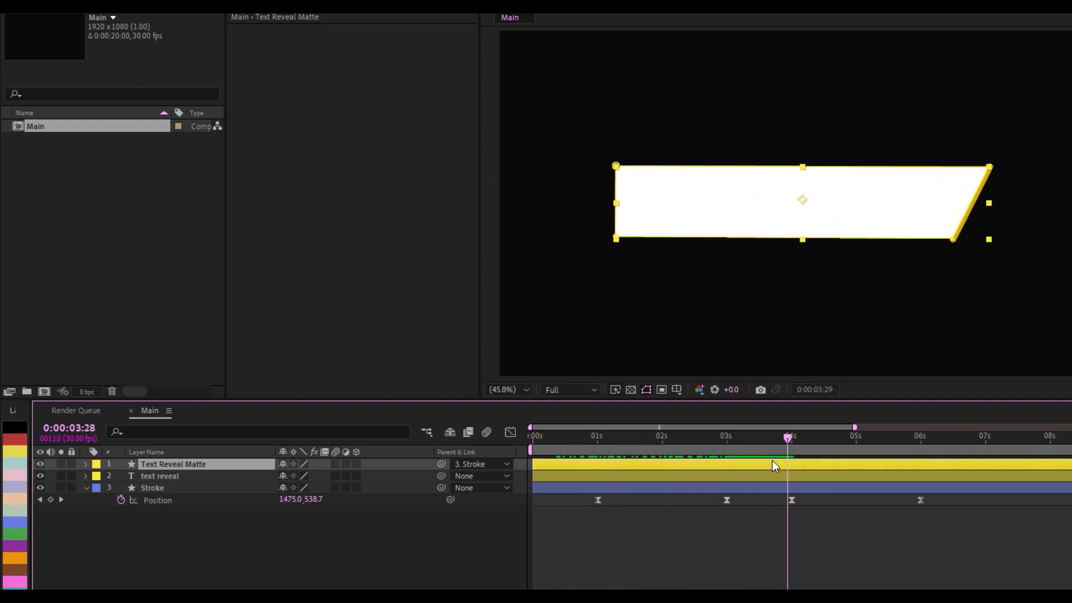
{"action": "left_click_drag", "start_coordinate": [704, 458], "coordinate": [727, 457]}
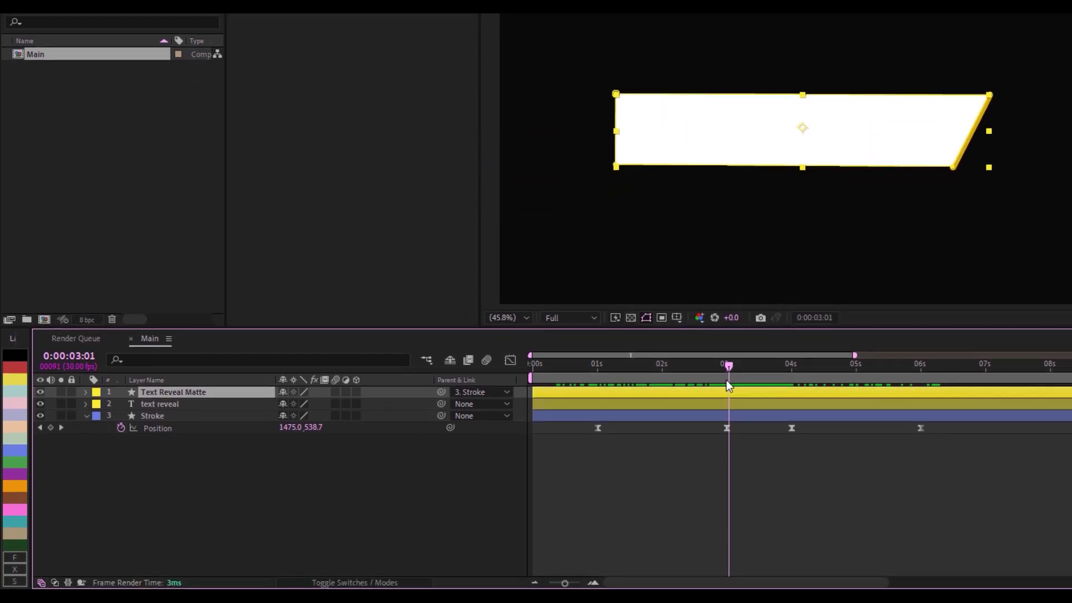
Step: Set the text reveal layer's track matte to Alpha Matte "Text Reveal Matte" and scrub through the reveal, ending at 3 seconds
{"action": "left_click", "coordinate": [236, 404]}
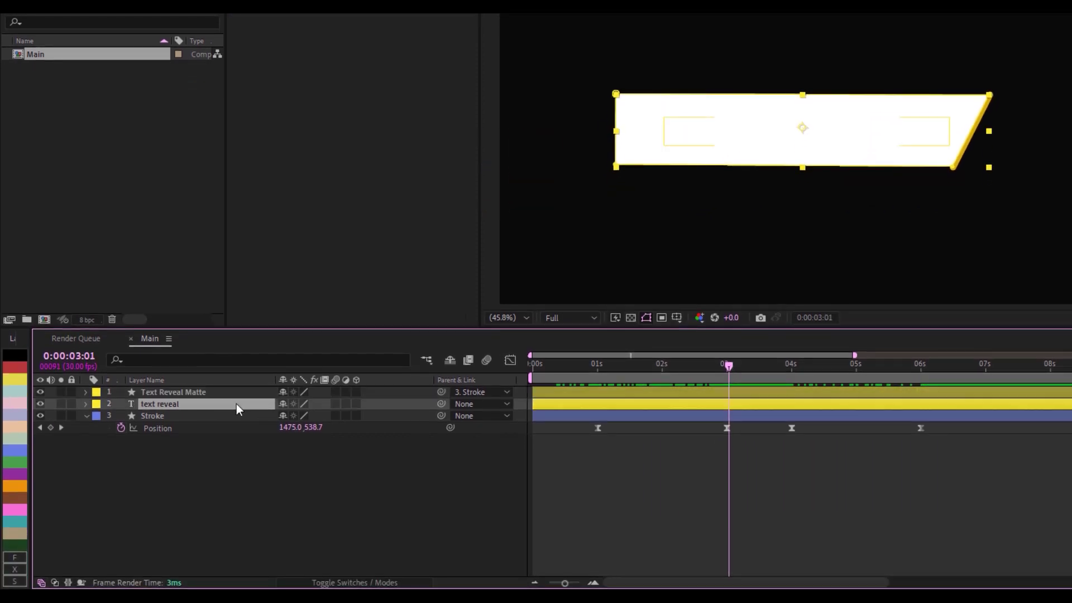
{"action": "left_click", "coordinate": [351, 583]}
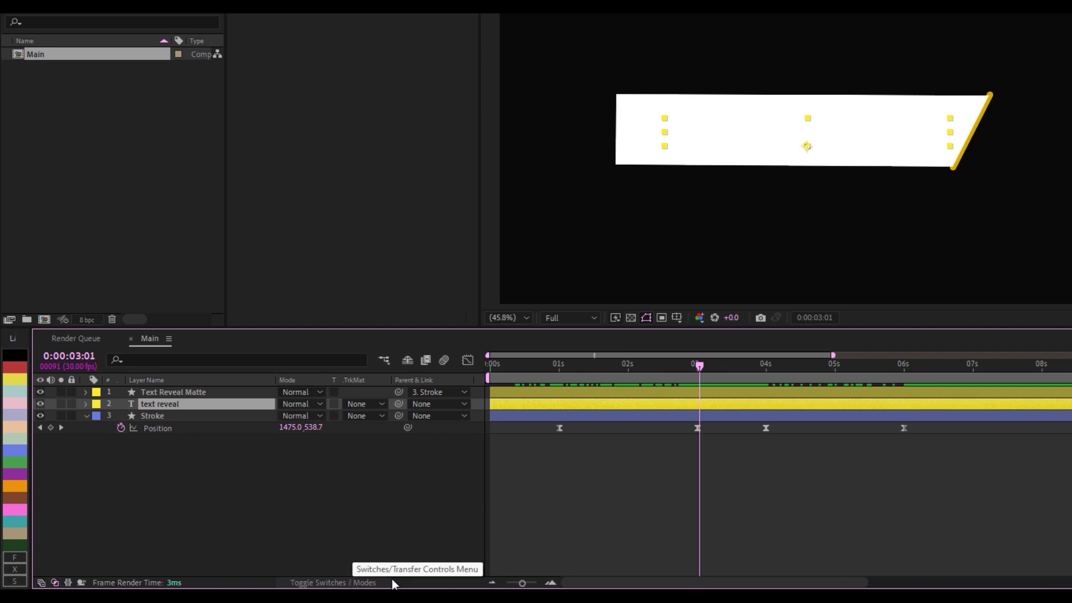
{"action": "left_click", "coordinate": [365, 404]}
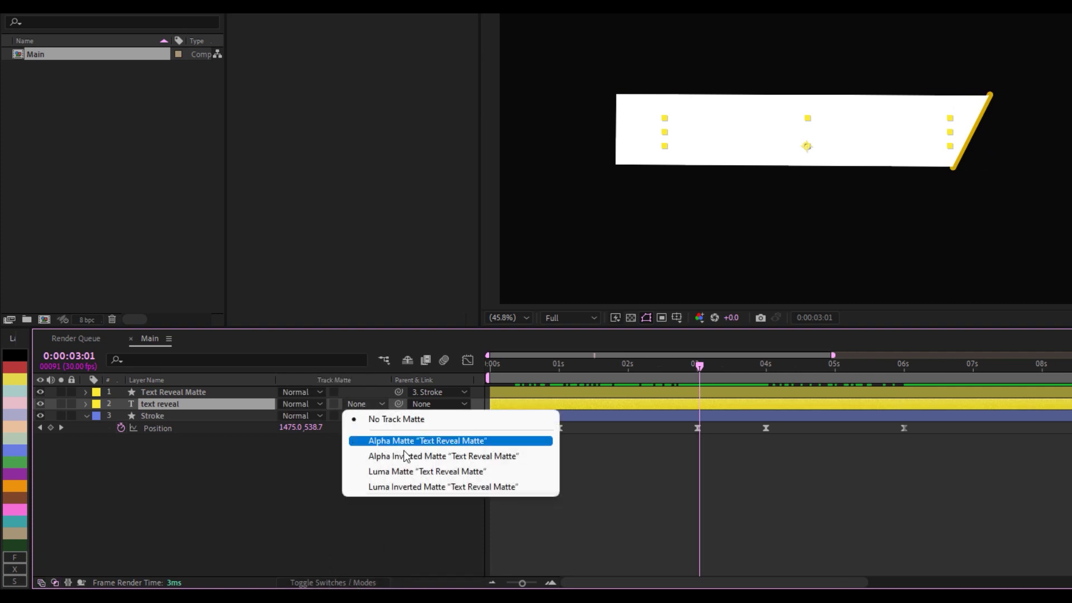
{"action": "left_click", "coordinate": [403, 441]}
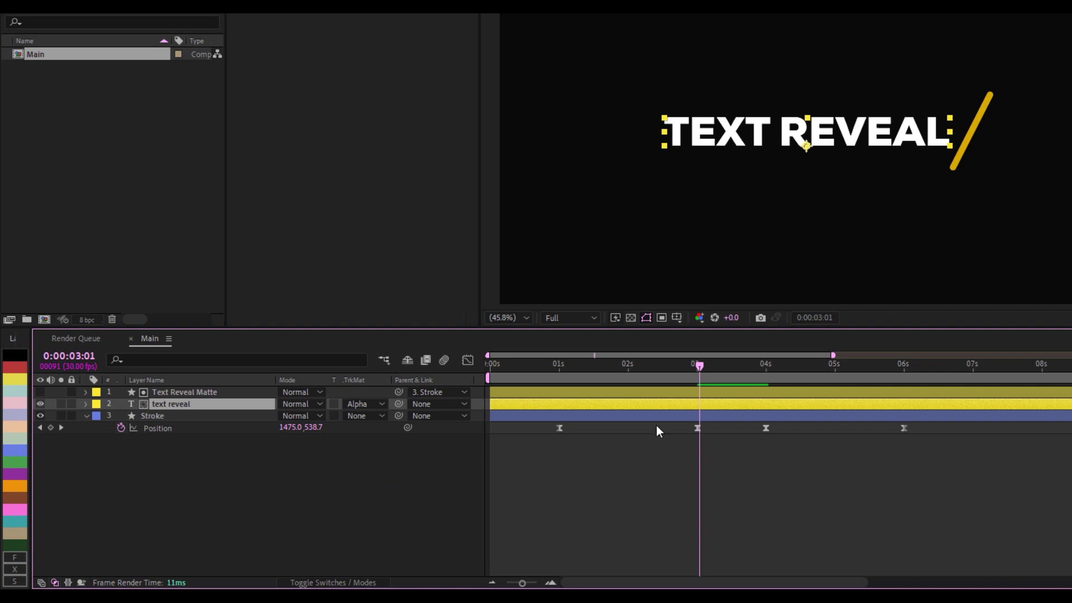
{"action": "mouse_move", "coordinate": [700, 370]}
{"action": "left_mouse_down"}
{"action": "mouse_move", "coordinate": [563, 370]}
{"action": "mouse_move", "coordinate": [712, 396]}
{"action": "mouse_move", "coordinate": [587, 390]}
{"action": "mouse_move", "coordinate": [698, 400]}
{"action": "mouse_move", "coordinate": [907, 400]}
{"action": "mouse_move", "coordinate": [662, 388]}
{"action": "mouse_move", "coordinate": [713, 395]}
{"action": "mouse_move", "coordinate": [701, 396]}
{"action": "left_mouse_up"}
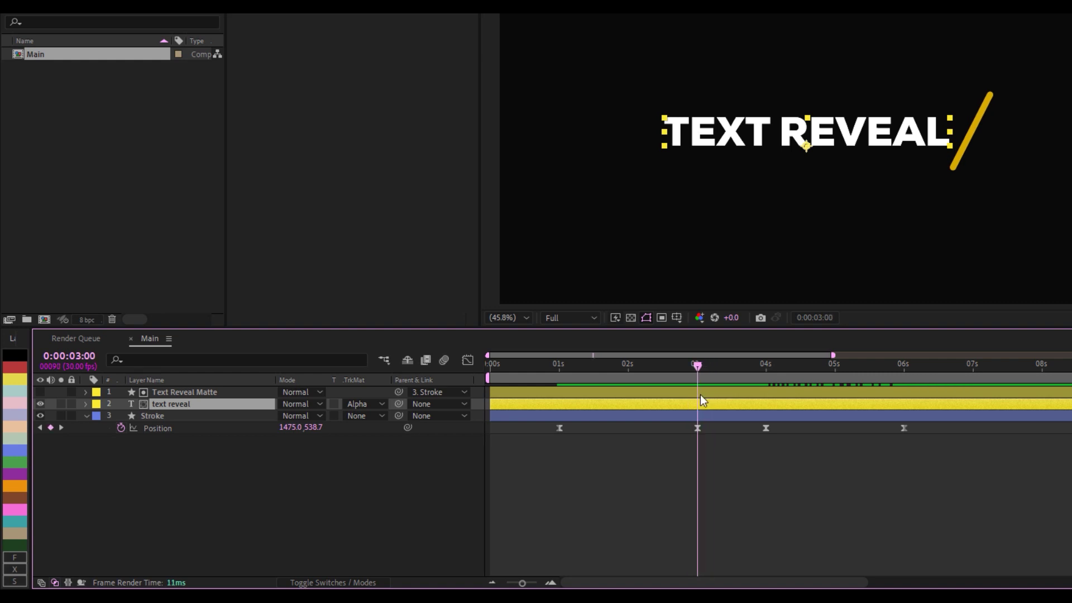
{"action": "left_click", "coordinate": [632, 490]}
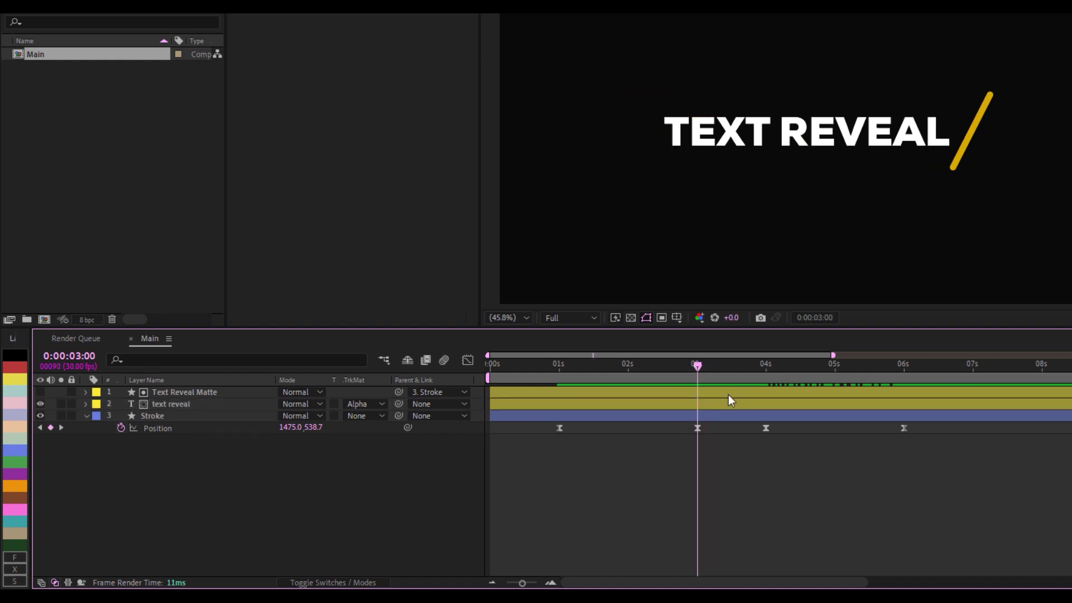
{"action": "left_click", "coordinate": [177, 404]}
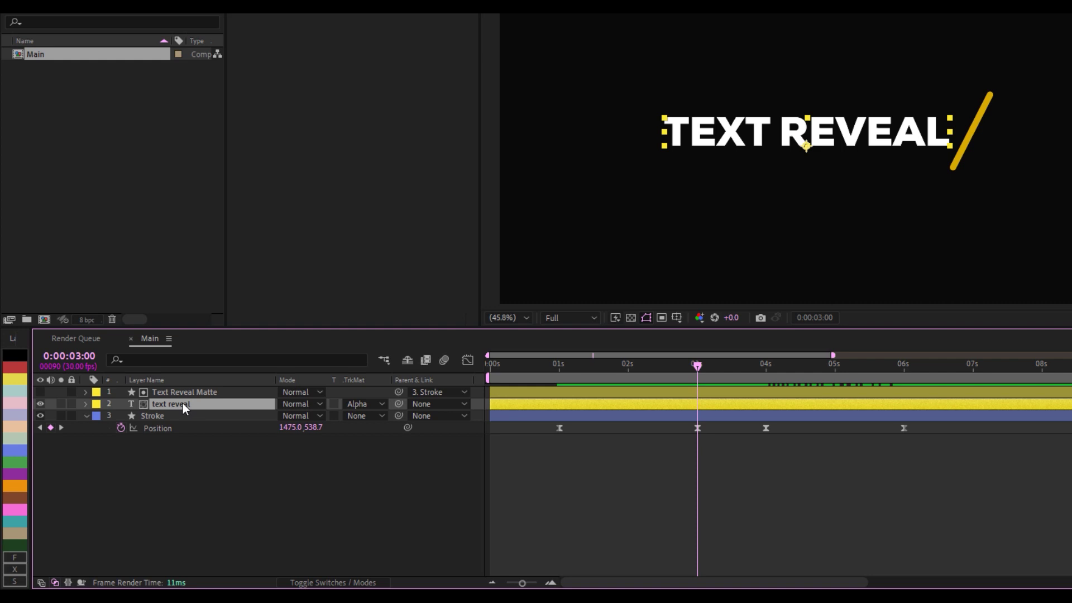
Step: Duplicate the text reveal layer and change the copy's text to "motion"
{"action": "key", "text": "ctrl+d"}
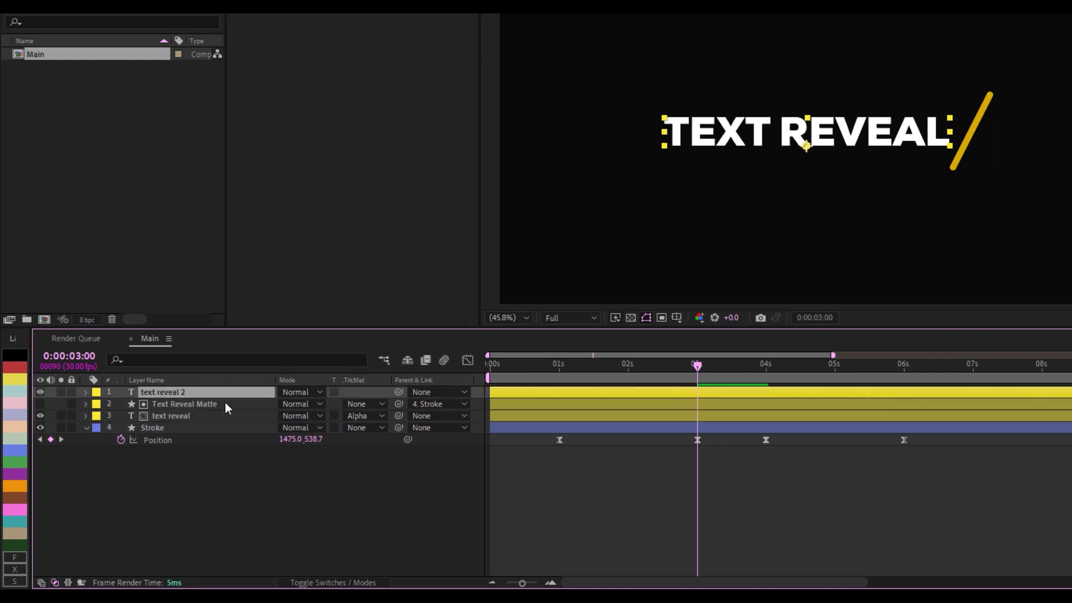
{"action": "double_click", "coordinate": [170, 397]}
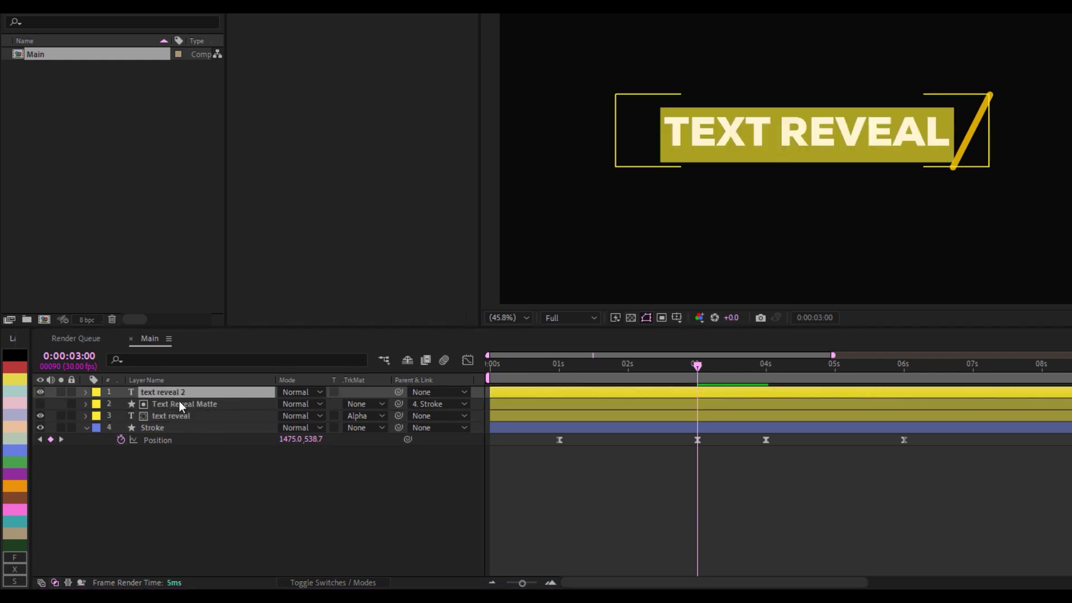
{"action": "type", "text": "motion"}
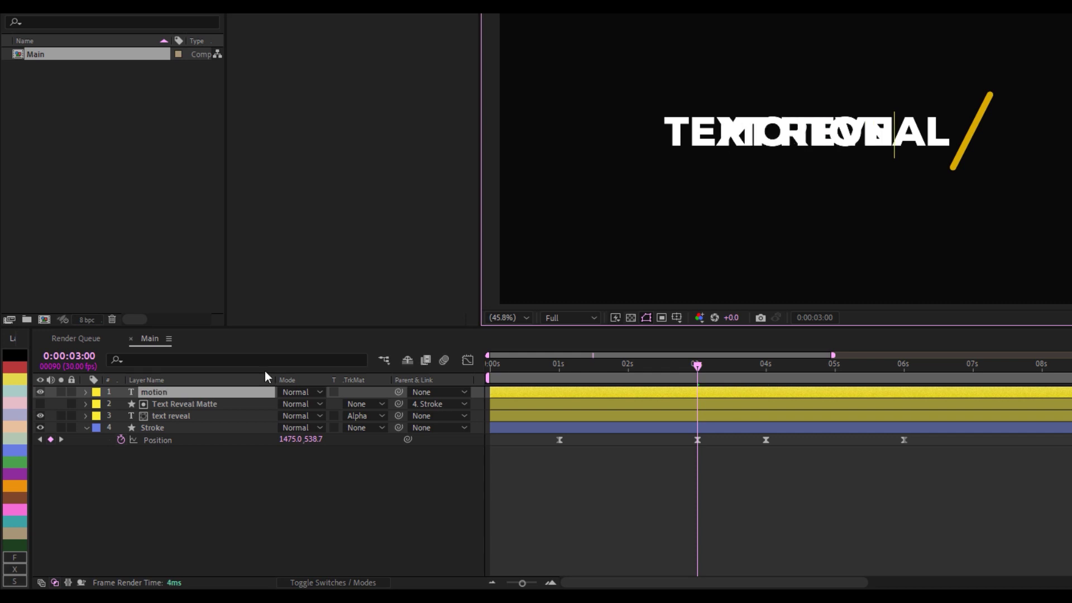
{"action": "left_click", "coordinate": [182, 495]}
Step: Hide the Stroke and text reveal layers and move the motion layer's anchor point to the center of the word
{"action": "left_click", "coordinate": [41, 427]}
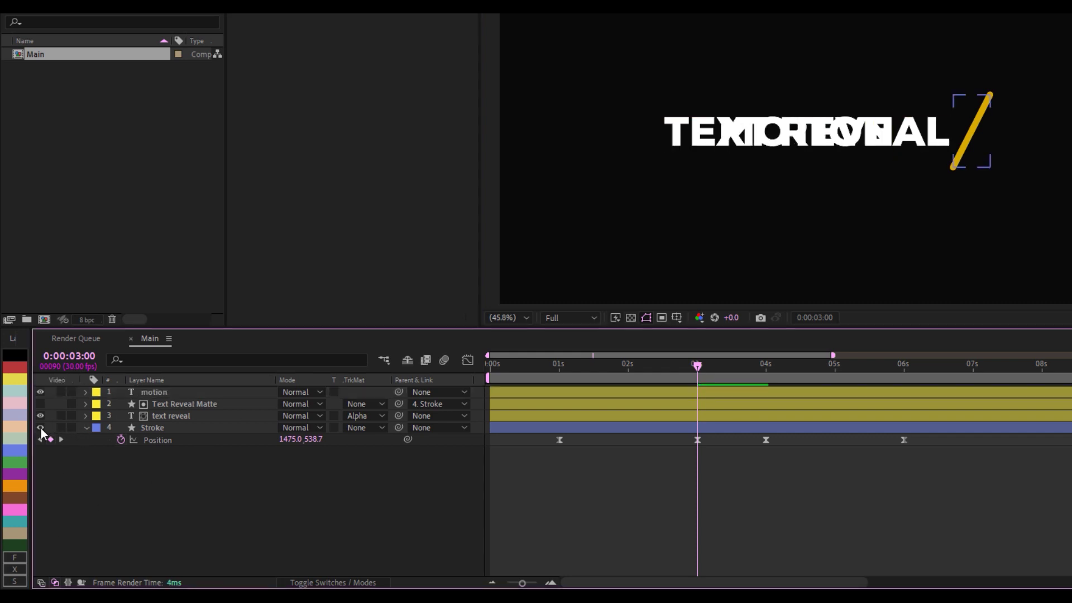
{"action": "left_click", "coordinate": [40, 416]}
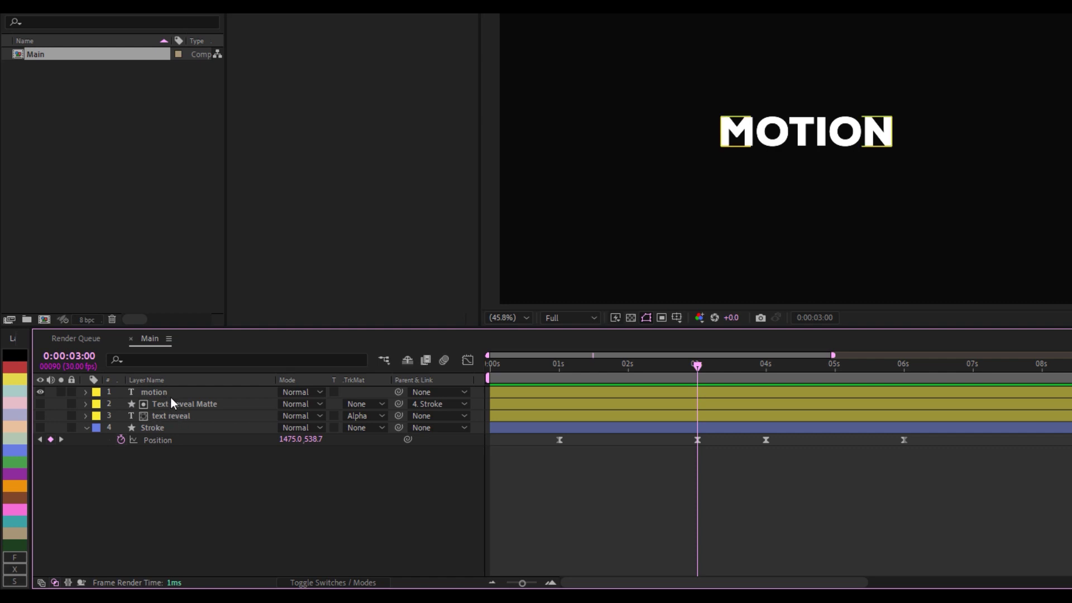
{"action": "left_click", "coordinate": [153, 391]}
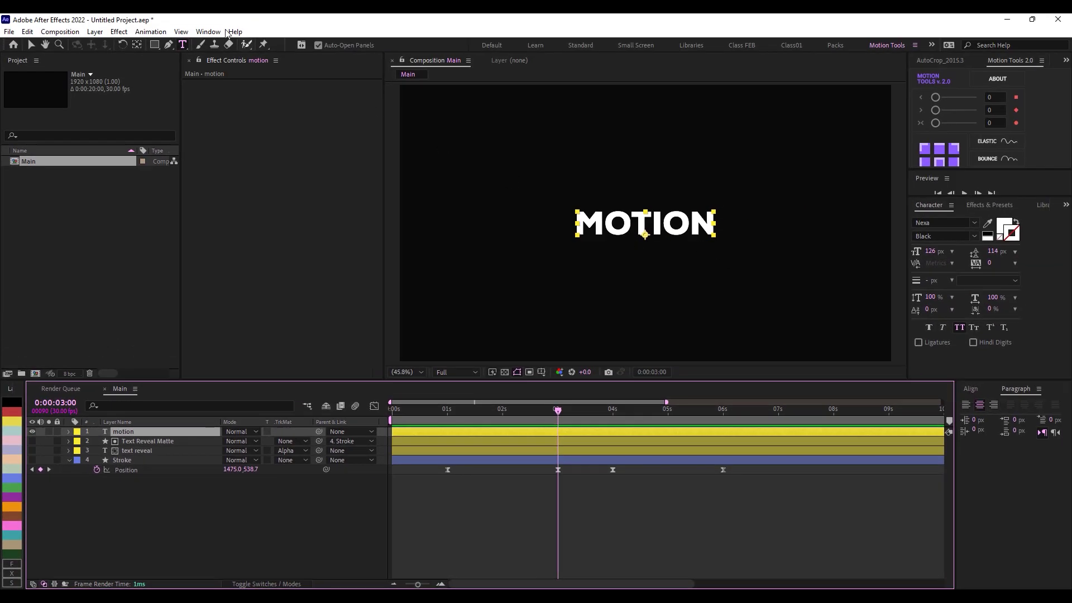
{"action": "left_click", "coordinate": [32, 45]}
{"action": "left_click", "coordinate": [138, 46]}
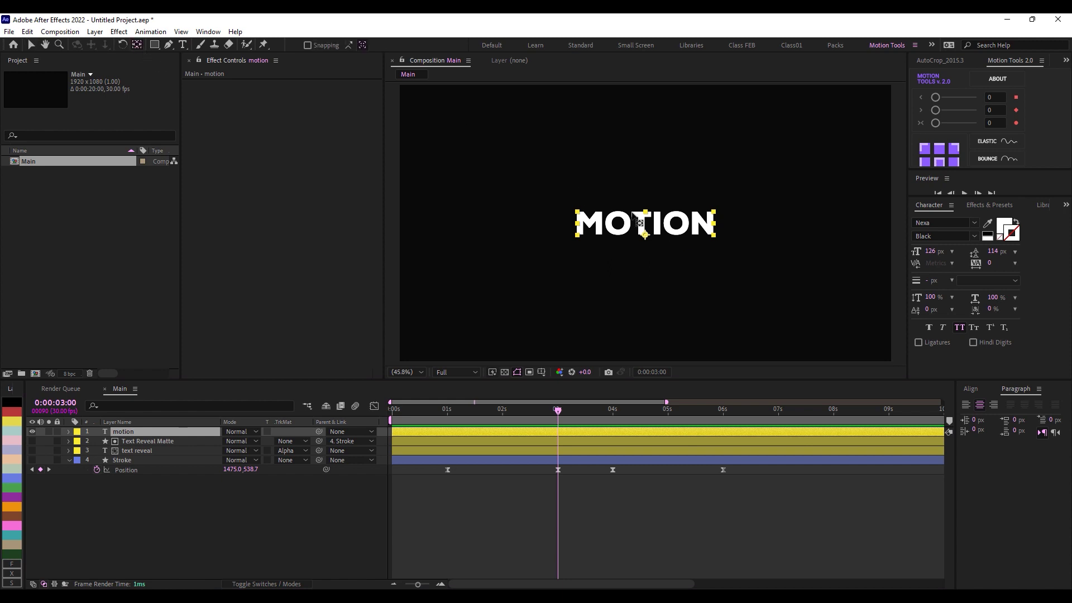
{"action": "left_click_drag", "start_coordinate": [646, 235], "coordinate": [646, 225]}
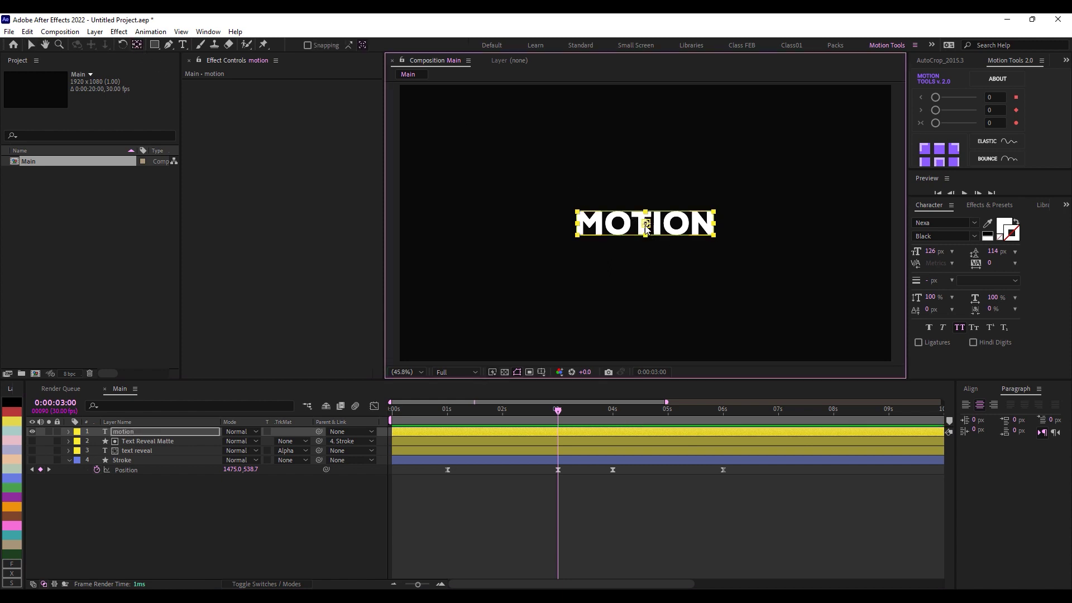
{"action": "left_click", "coordinate": [31, 45]}
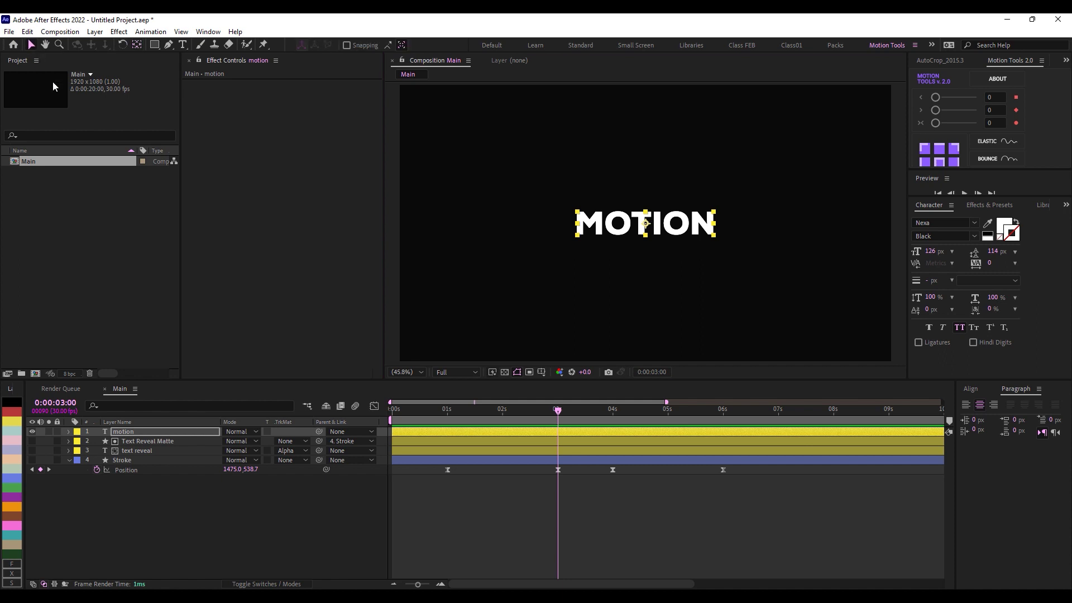
Step: Set the motion text's font size to 180 px
{"action": "left_click", "coordinate": [930, 252]}
{"action": "type", "text": "180"}
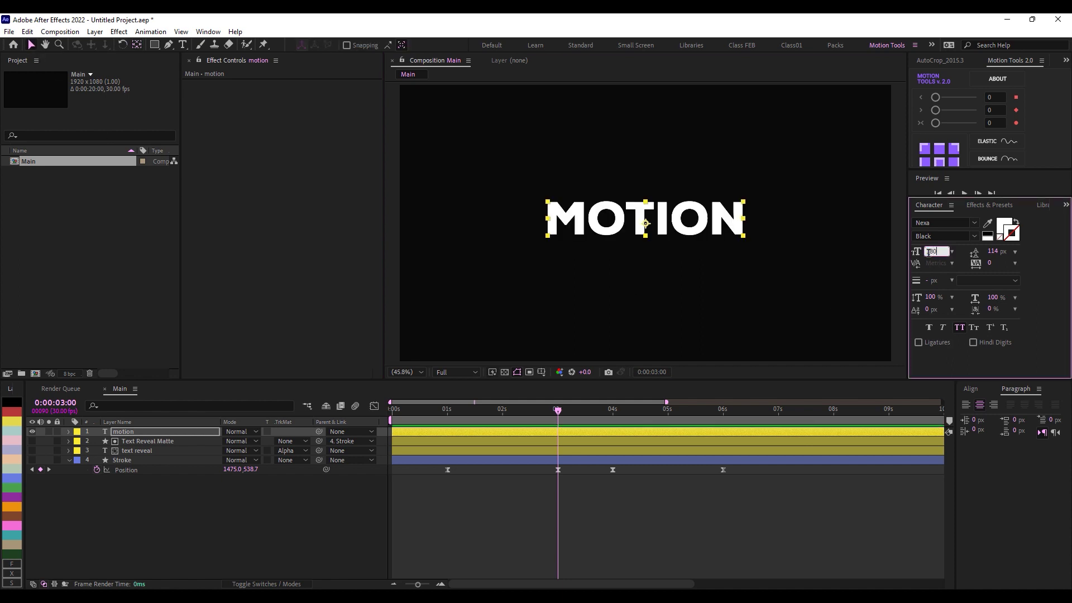
{"action": "key", "text": "Return"}
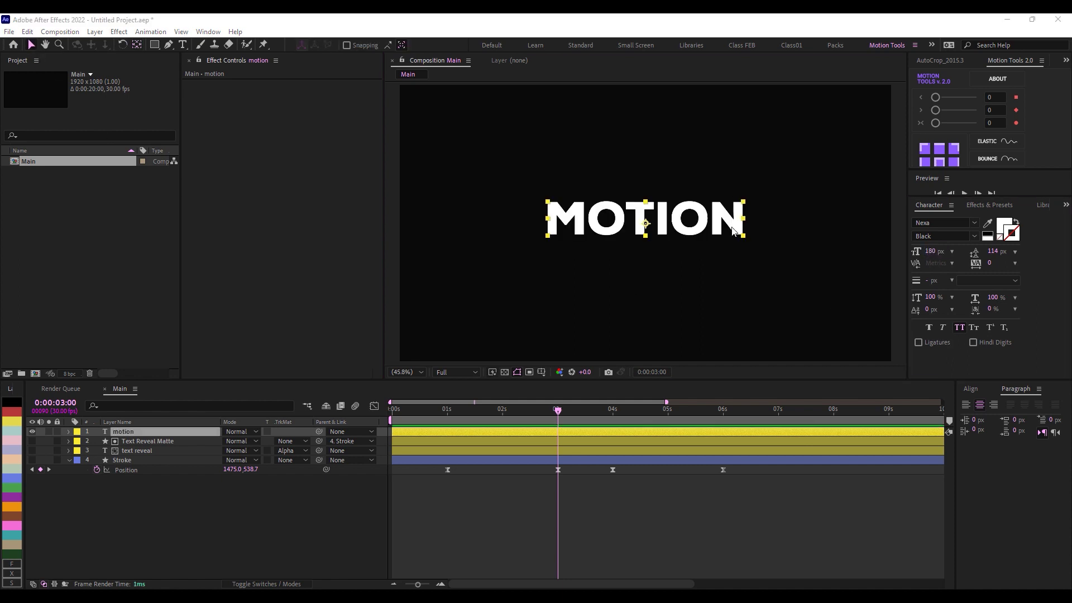
Step: Change the motion text's fill color to cyan, hex 00EAFF
{"action": "left_click", "coordinate": [1000, 221]}
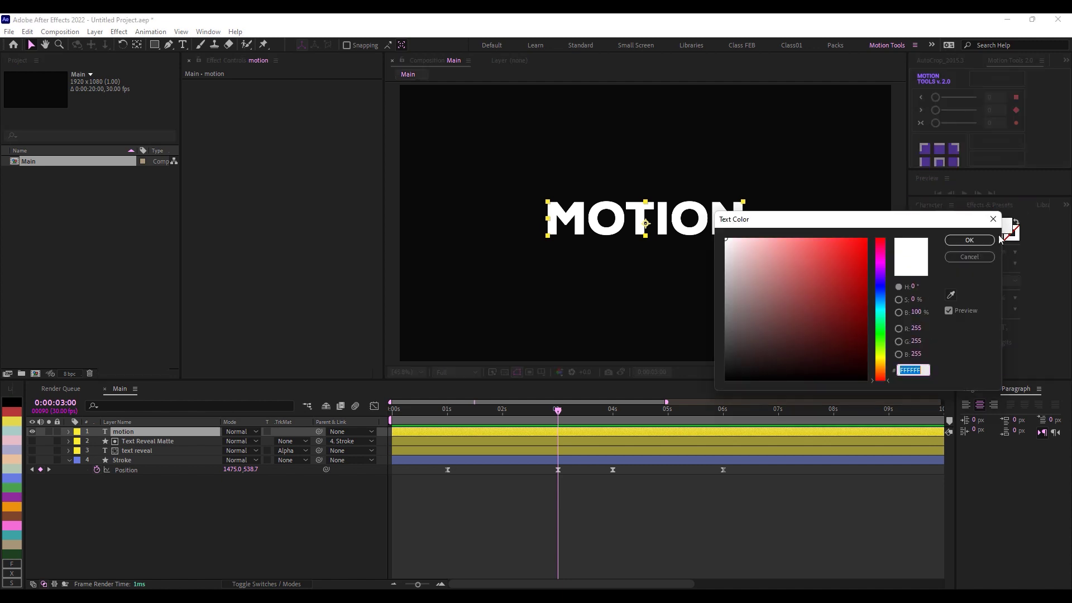
{"action": "left_click", "coordinate": [881, 305]}
{"action": "left_click_drag", "start_coordinate": [880, 306], "coordinate": [880, 307]}
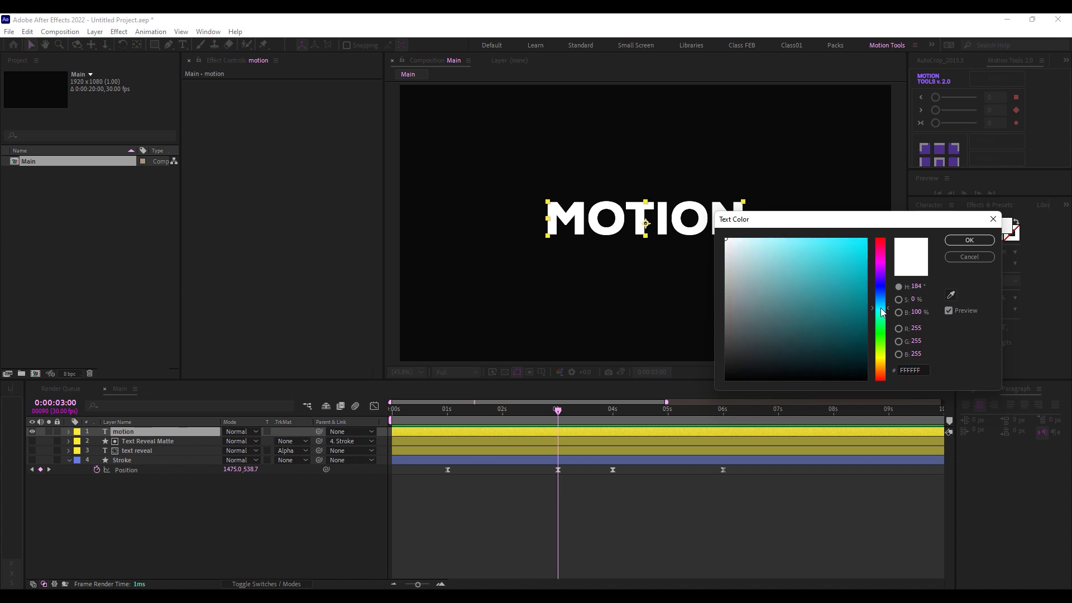
{"action": "left_click_drag", "start_coordinate": [927, 370], "coordinate": [894, 369]}
{"action": "type", "text": "00EAFF"}
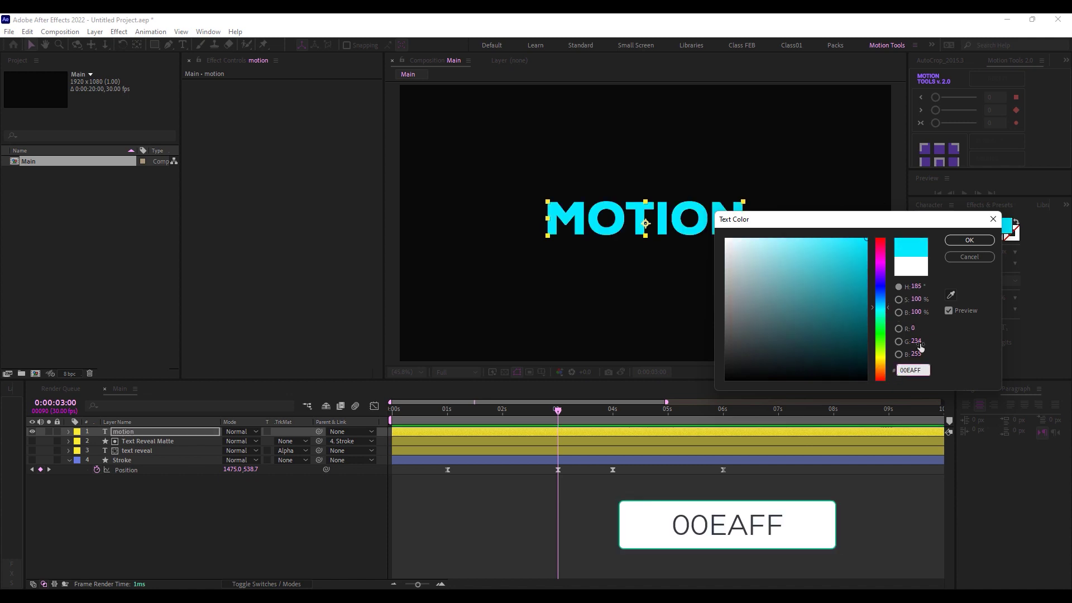
{"action": "left_click", "coordinate": [969, 240]}
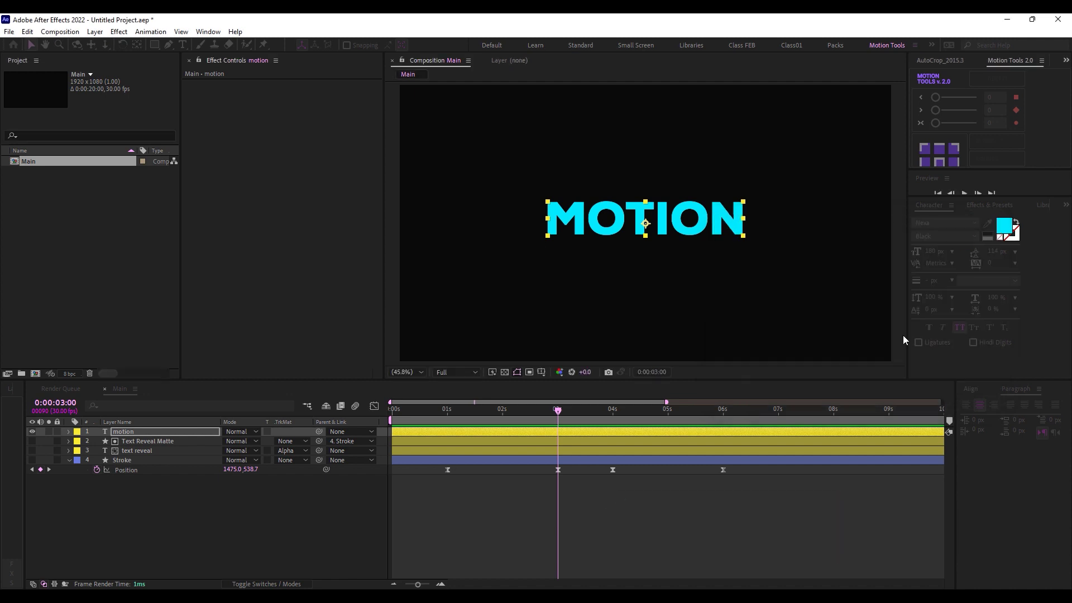
Step: Show the Stroke layer again, scrub through its return sweep, and trim the motion layer to start at 3 seconds
{"action": "left_click", "coordinate": [32, 460]}
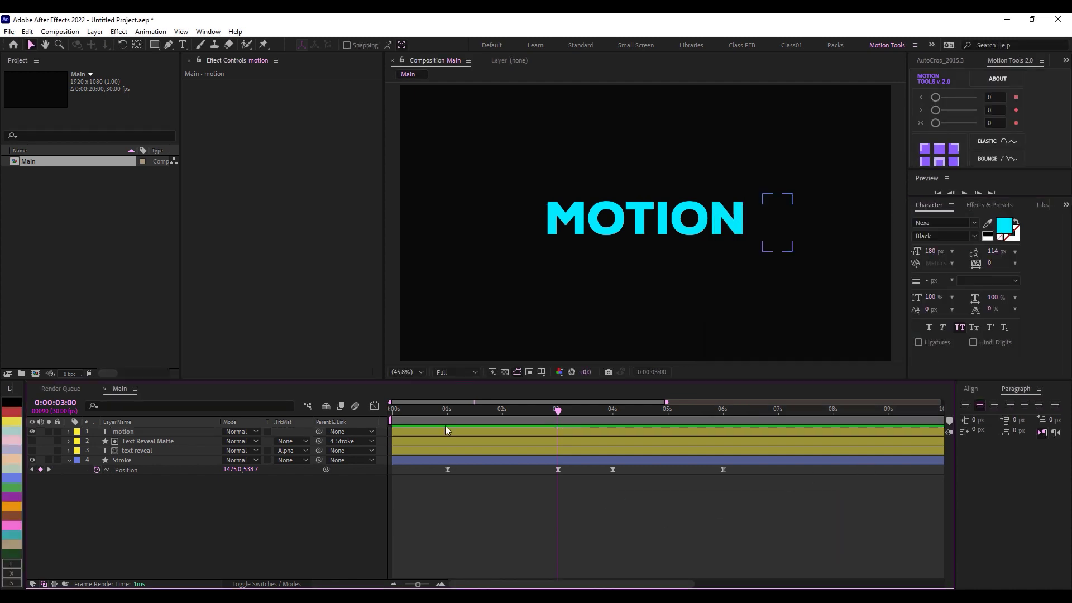
{"action": "mouse_move", "coordinate": [558, 410]}
{"action": "left_mouse_down"}
{"action": "mouse_move", "coordinate": [454, 403]}
{"action": "mouse_move", "coordinate": [671, 399]}
{"action": "mouse_move", "coordinate": [703, 413]}
{"action": "left_mouse_up"}
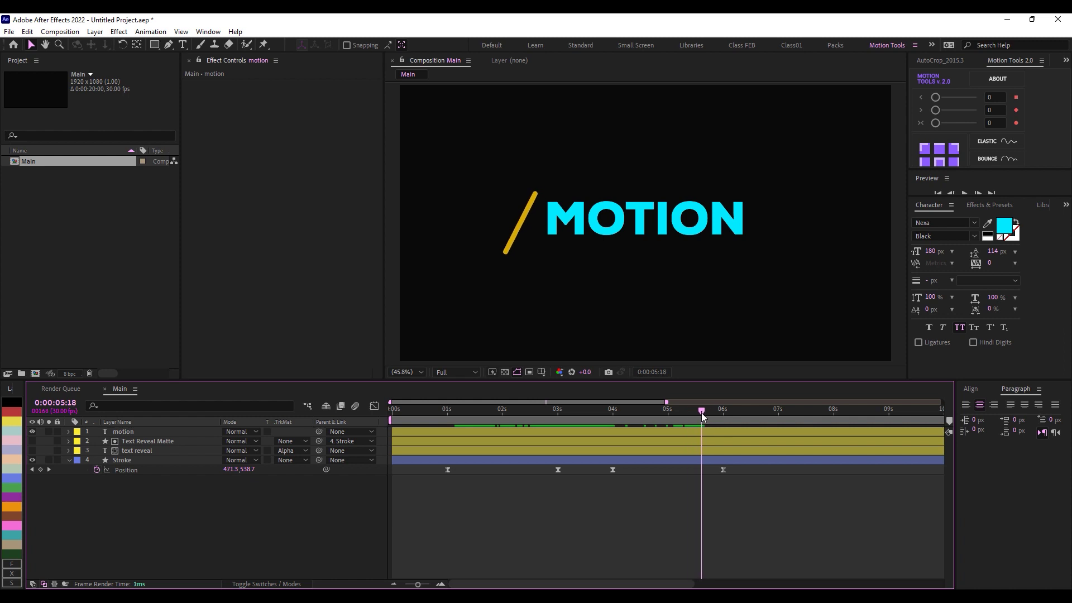
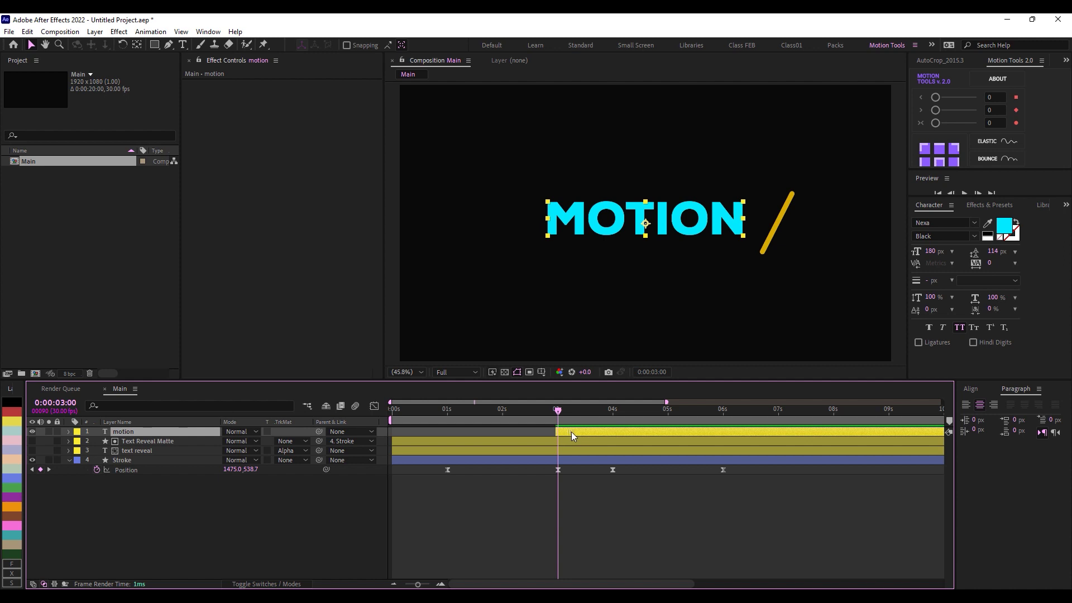
{"action": "left_click", "coordinate": [572, 432], "text": "ctrl"}
Step: Move the playhead to 6 seconds and set the motion layer's label color to pink
{"action": "left_click_drag", "start_coordinate": [564, 411], "coordinate": [725, 416]}
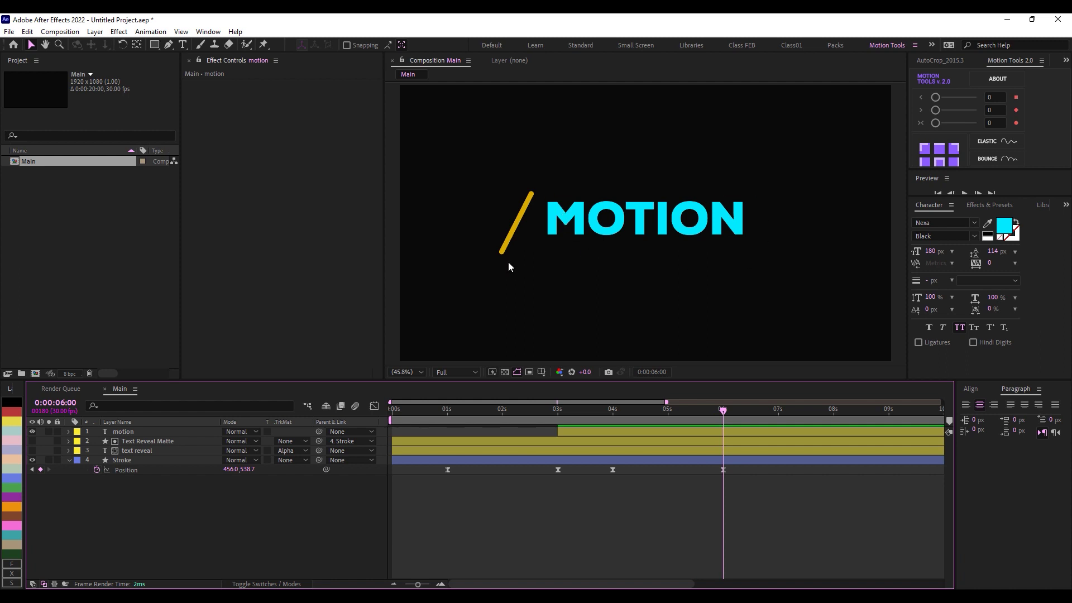
{"action": "left_click", "coordinate": [642, 219]}
{"action": "left_click", "coordinate": [77, 431]}
{"action": "left_click", "coordinate": [100, 393]}
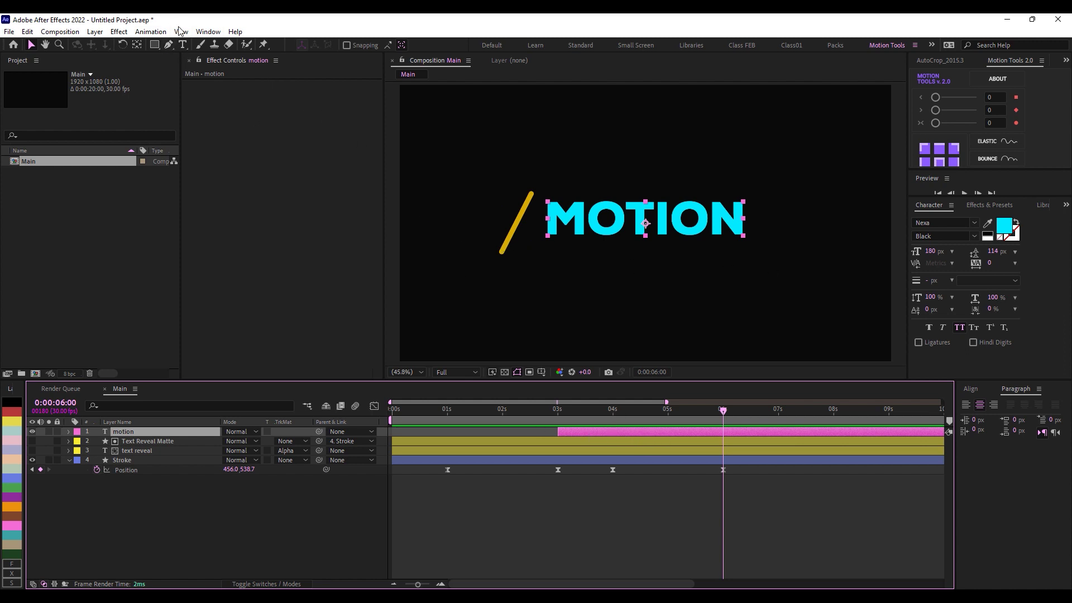
Step: Draw a white four-sided shape with the Pen tool on a new layer, following the slanted stroke and covering the word MOTION
{"action": "left_click", "coordinate": [168, 46]}
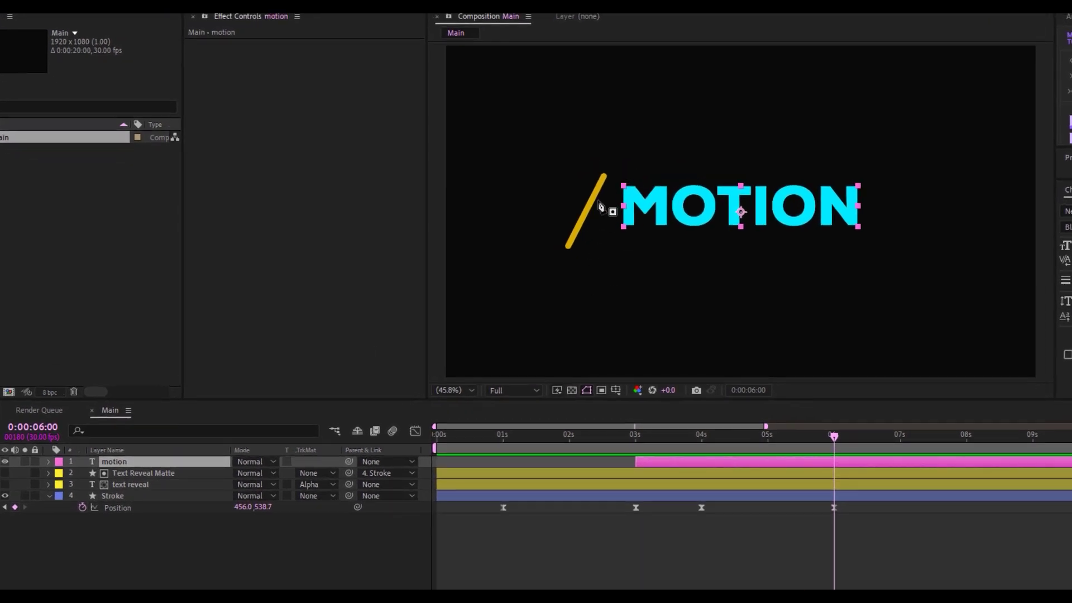
{"action": "left_click", "coordinate": [148, 561]}
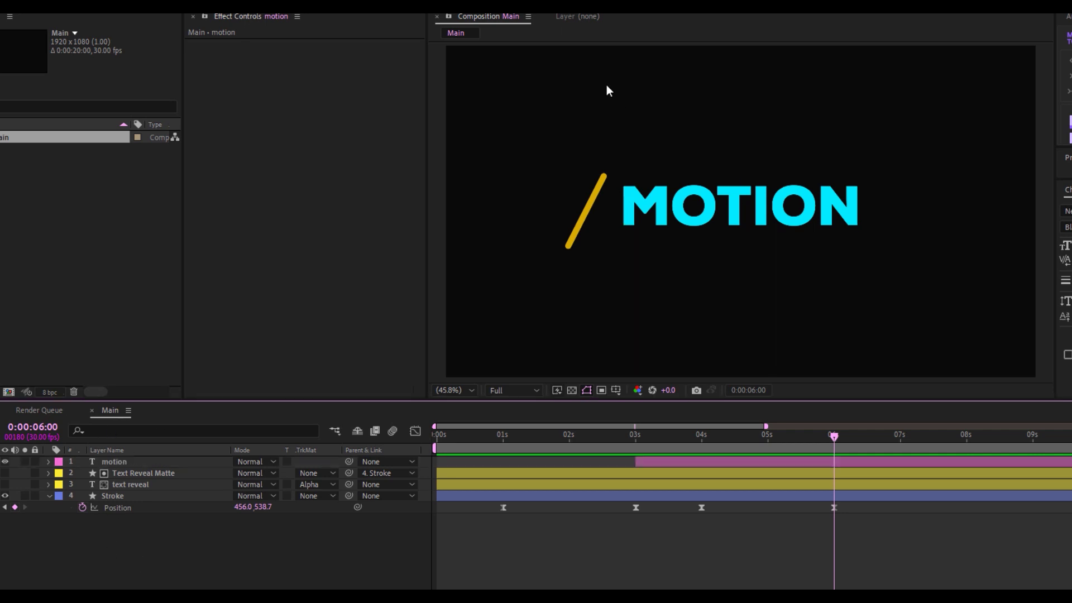
{"action": "left_click", "coordinate": [604, 173]}
{"action": "left_click", "coordinate": [568, 246]}
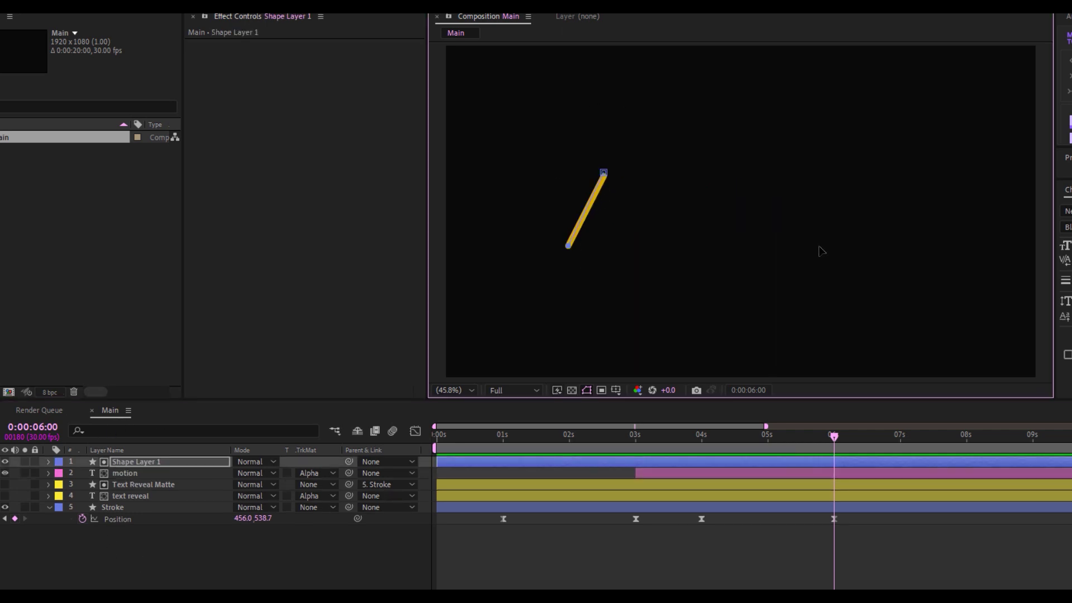
{"action": "left_click", "coordinate": [874, 245]}
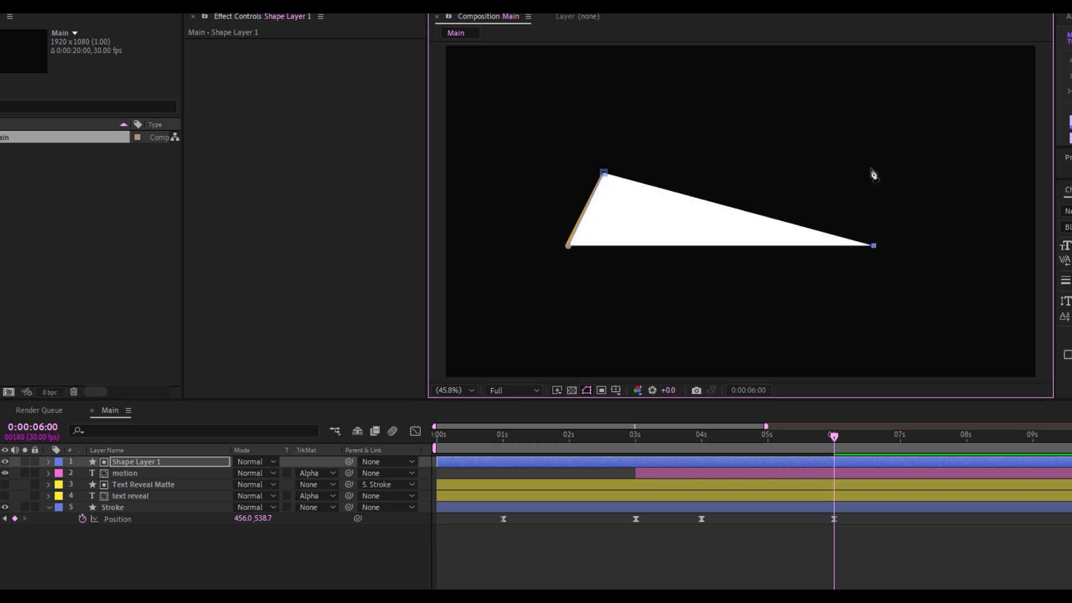
{"action": "left_click", "coordinate": [604, 173]}
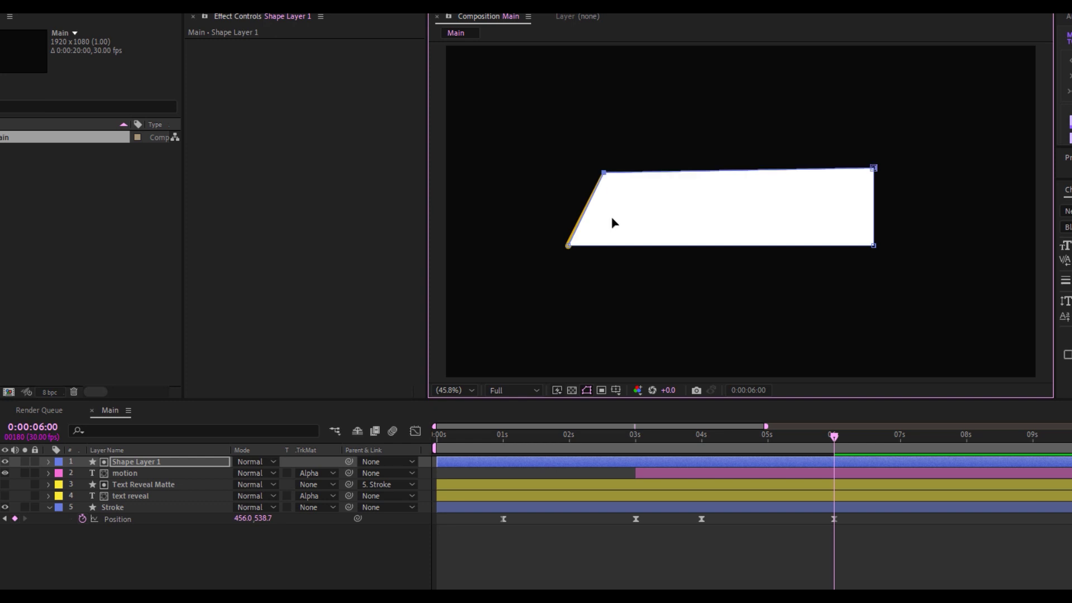
Step: Set the motion layer's track matte to No Track Matte
{"action": "left_click", "coordinate": [149, 461]}
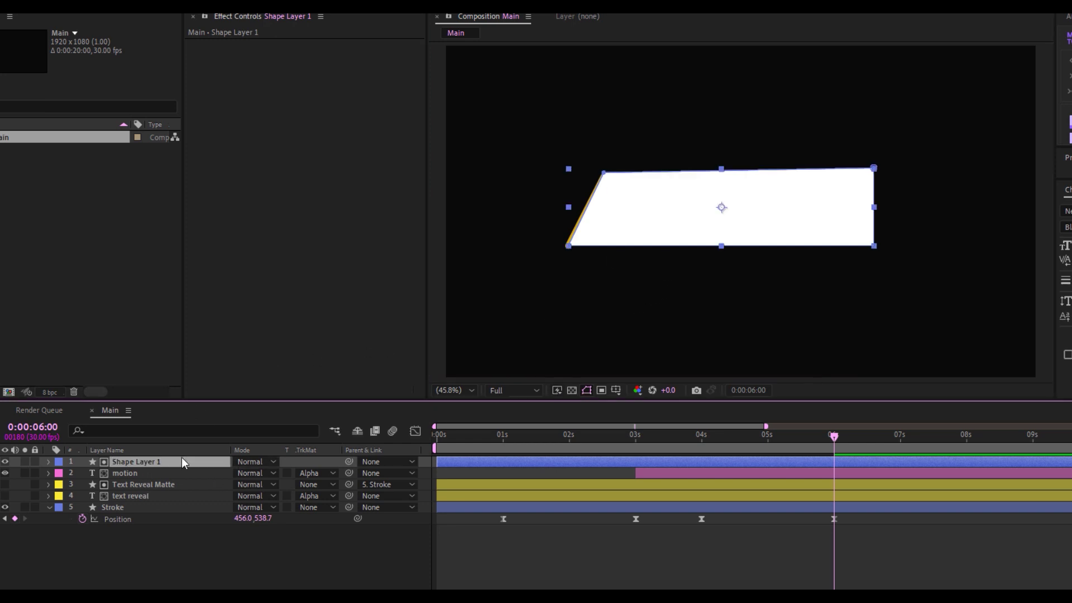
{"action": "left_click", "coordinate": [125, 471]}
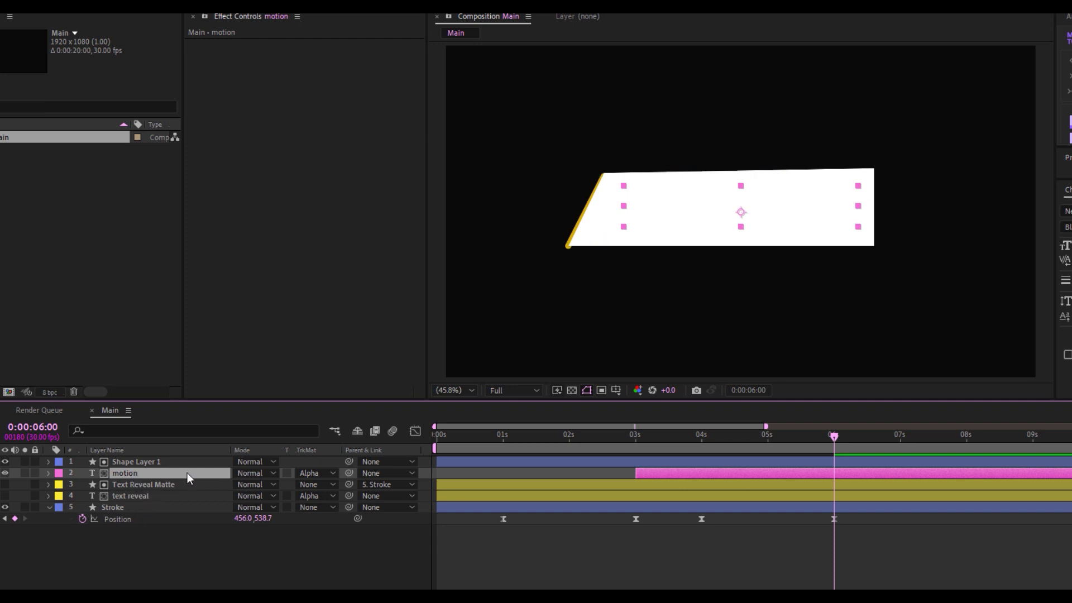
{"action": "left_click", "coordinate": [322, 473]}
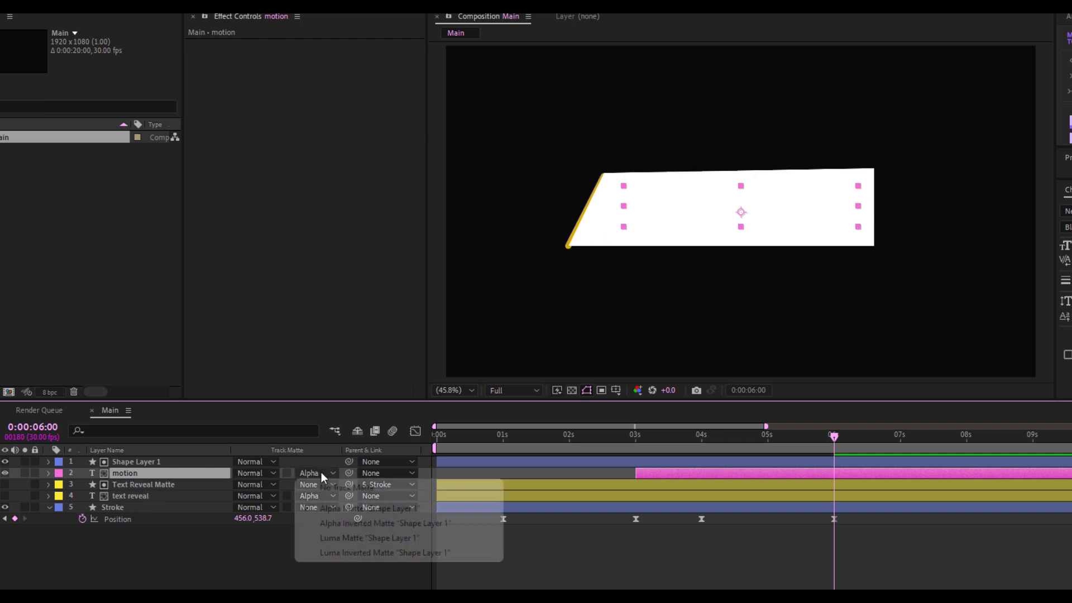
{"action": "left_click", "coordinate": [351, 488]}
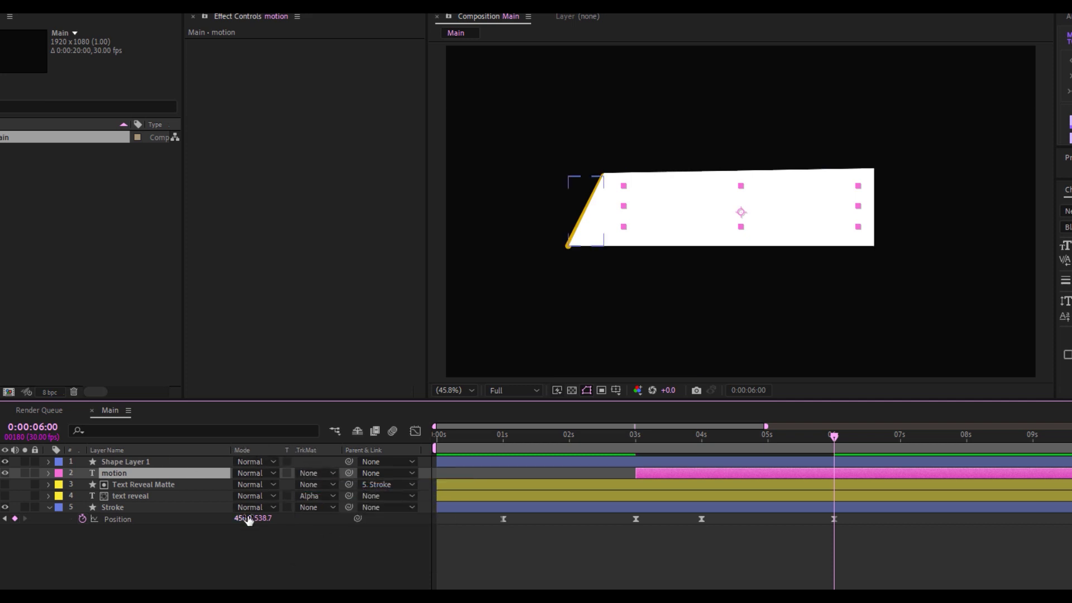
Step: Try lowering Shape Layer 1's opacity to 67% to check the text beneath it, and undo the change
{"action": "left_click", "coordinate": [153, 461]}
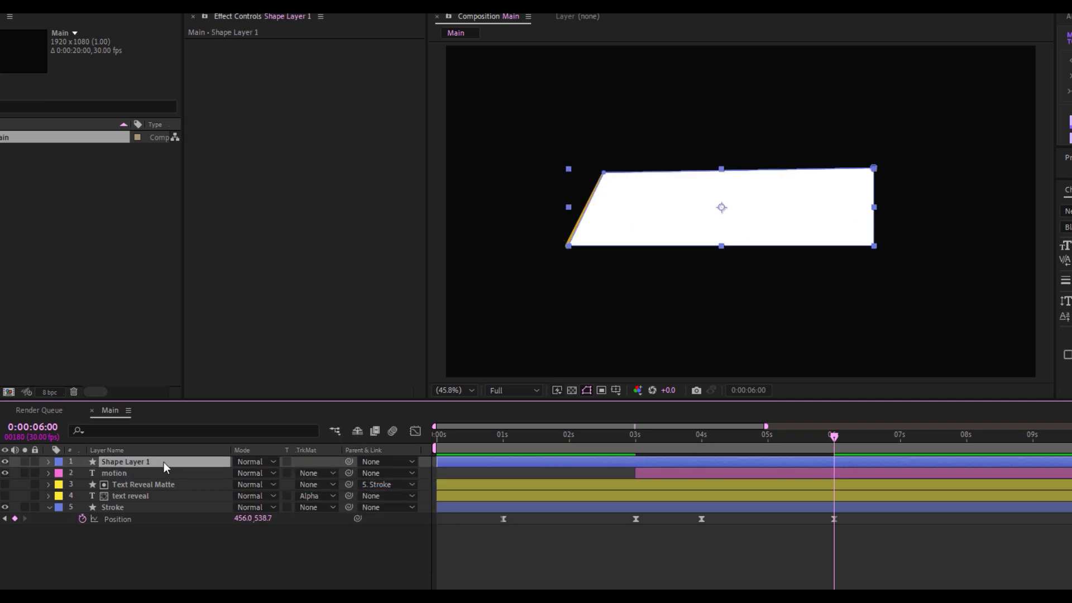
{"action": "key", "text": "t"}
{"action": "left_click_drag", "start_coordinate": [239, 475], "coordinate": [219, 474]}
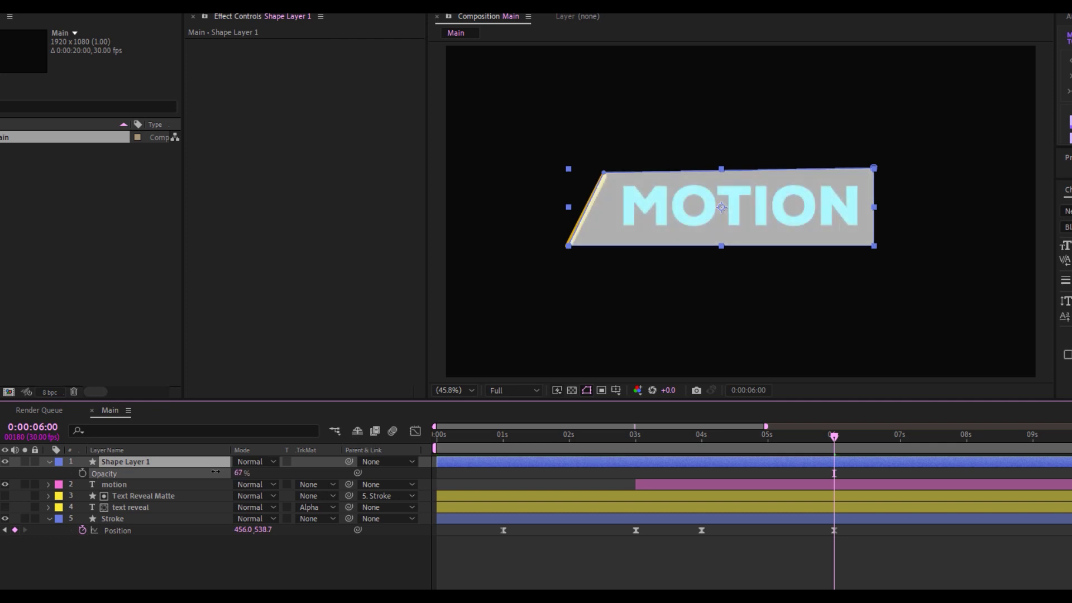
{"action": "key", "text": "ctrl+z"}
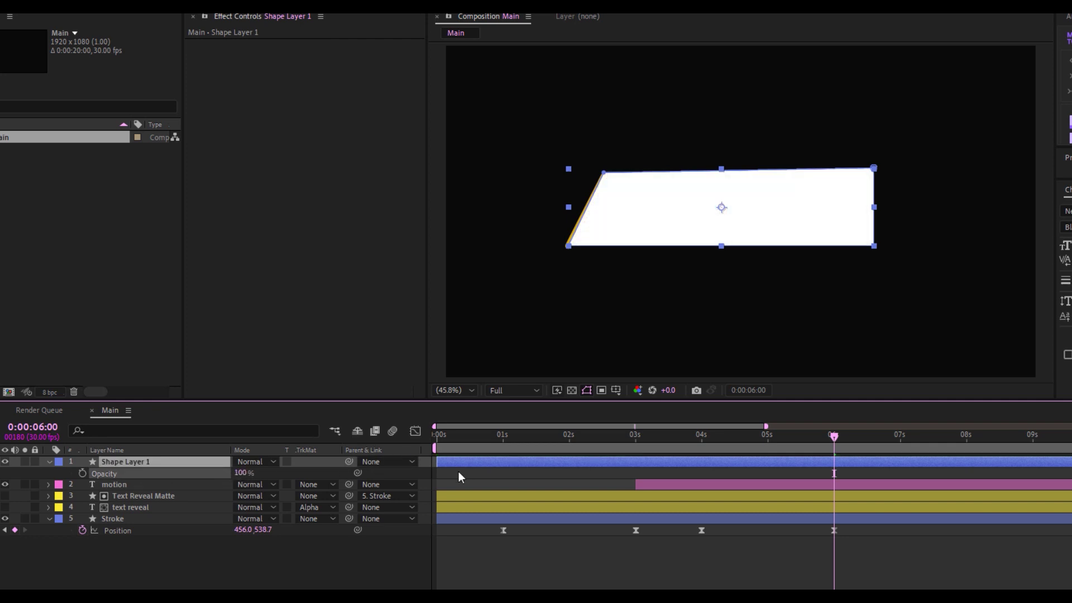
Step: Try Alpha Matte "Shape Layer 1" on the motion layer and switch it back to No Track Matte
{"action": "left_click", "coordinate": [152, 485]}
{"action": "left_click", "coordinate": [313, 485]}
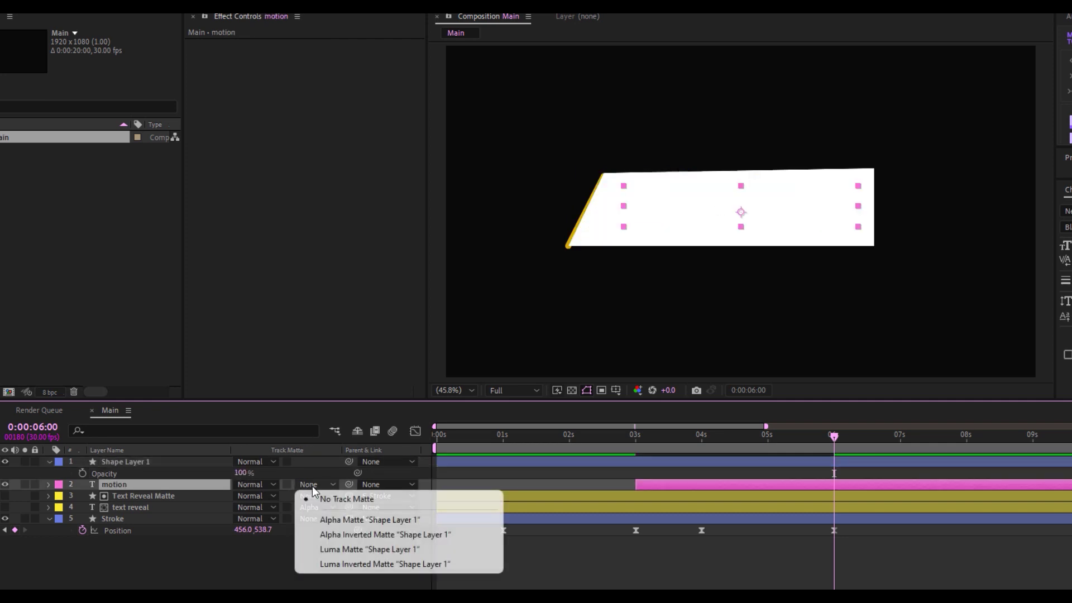
{"action": "left_click", "coordinate": [352, 519]}
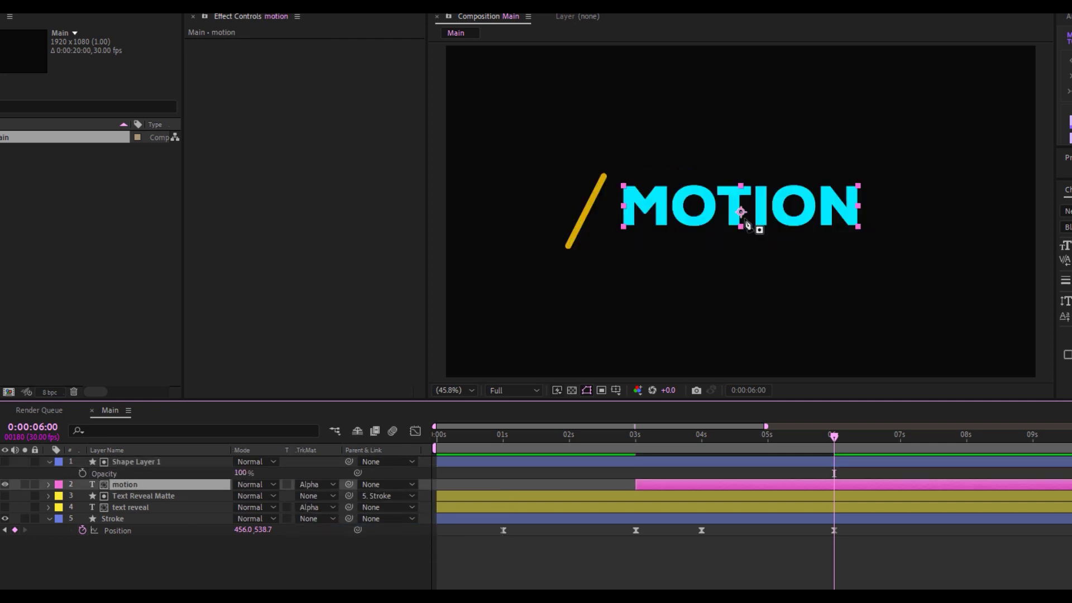
{"action": "left_click", "coordinate": [316, 484]}
{"action": "left_click", "coordinate": [346, 498]}
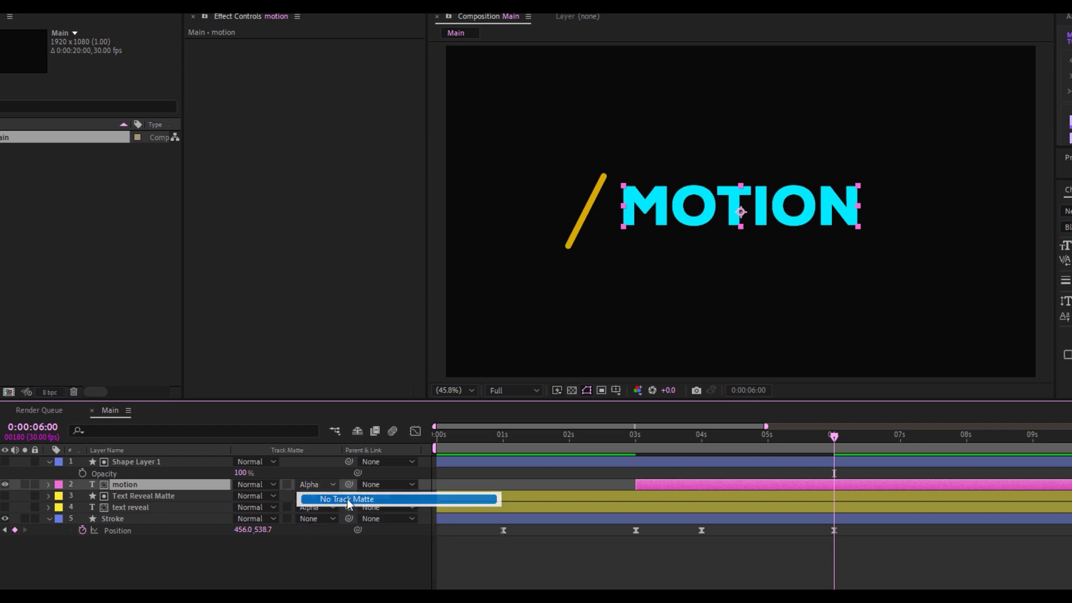
Step: Rename Shape Layer 1 as "Motion text Matte"
{"action": "left_click", "coordinate": [163, 462]}
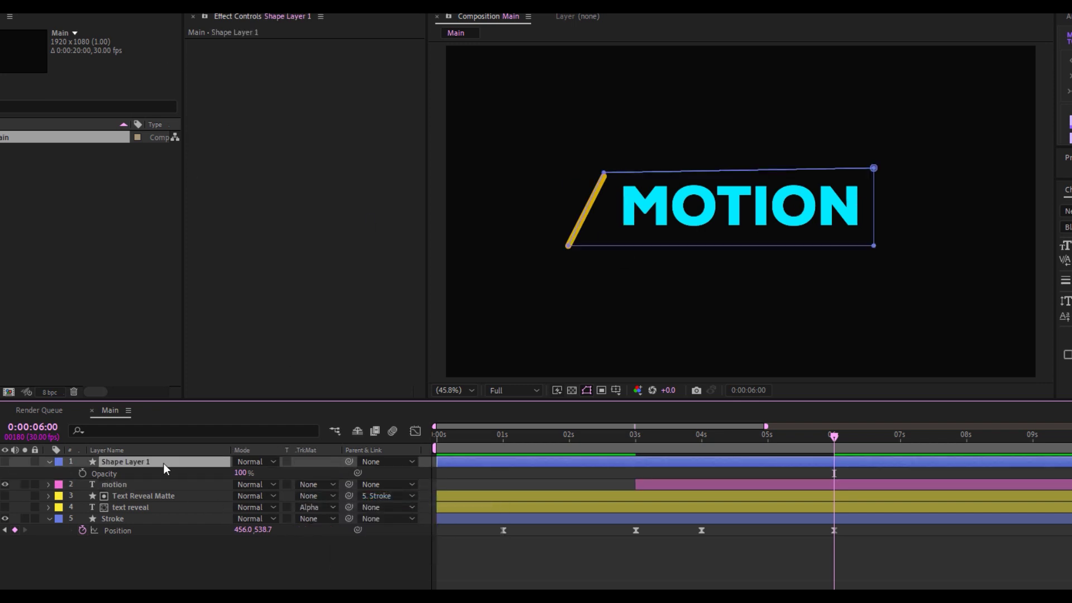
{"action": "key", "text": "Return"}
{"action": "type", "text": "Motion "}
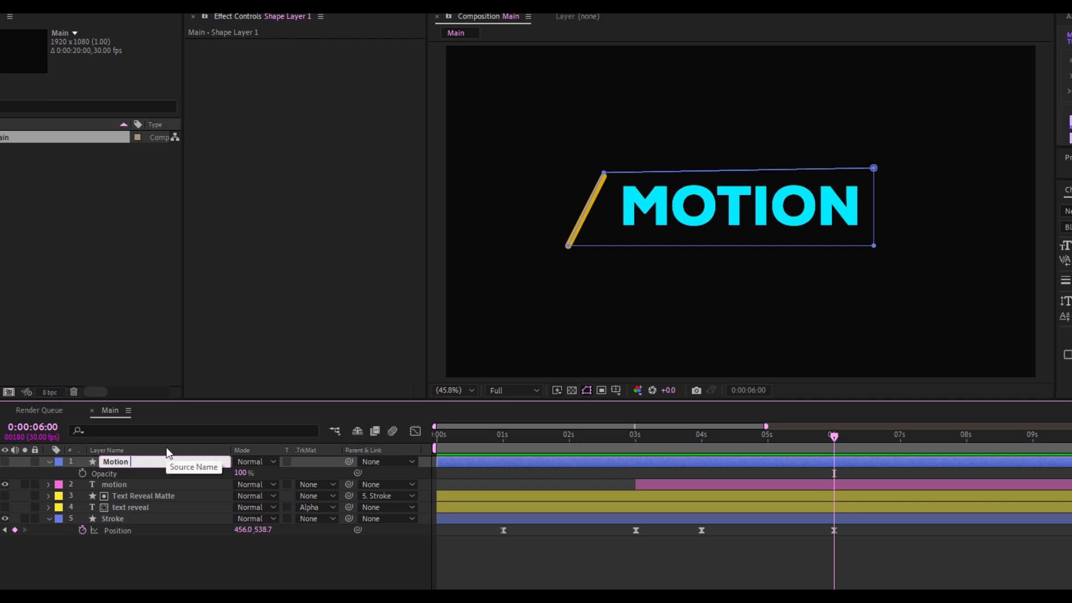
{"action": "type", "text": "text Matte"}
{"action": "key", "text": "Return"}
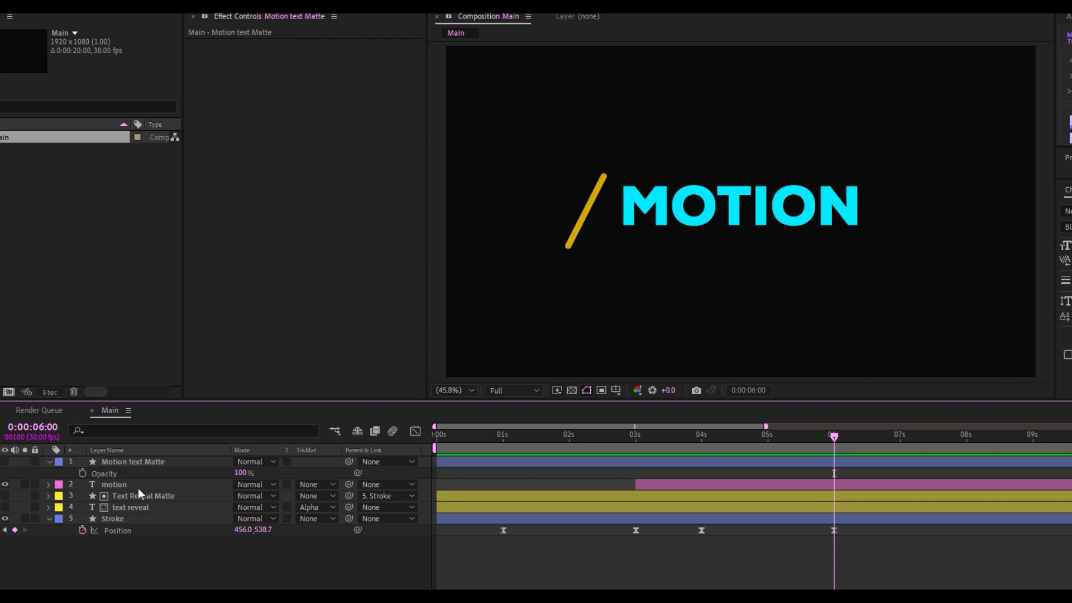
Step: Parent the Motion text Matte layer to the Stroke layer
{"action": "mouse_move", "coordinate": [350, 461]}
{"action": "left_mouse_down"}
{"action": "mouse_move", "coordinate": [217, 463]}
{"action": "mouse_move", "coordinate": [114, 519]}
{"action": "left_mouse_up"}
{"action": "left_click_drag", "start_coordinate": [349, 461], "coordinate": [169, 518]}
{"action": "left_click", "coordinate": [379, 463]}
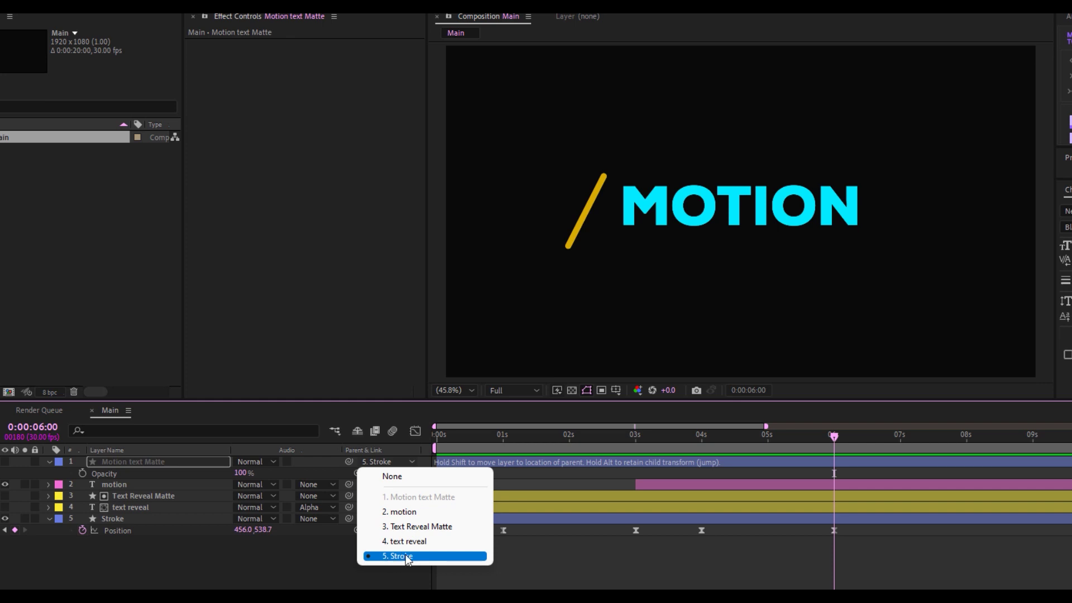
{"action": "left_click", "coordinate": [278, 588]}
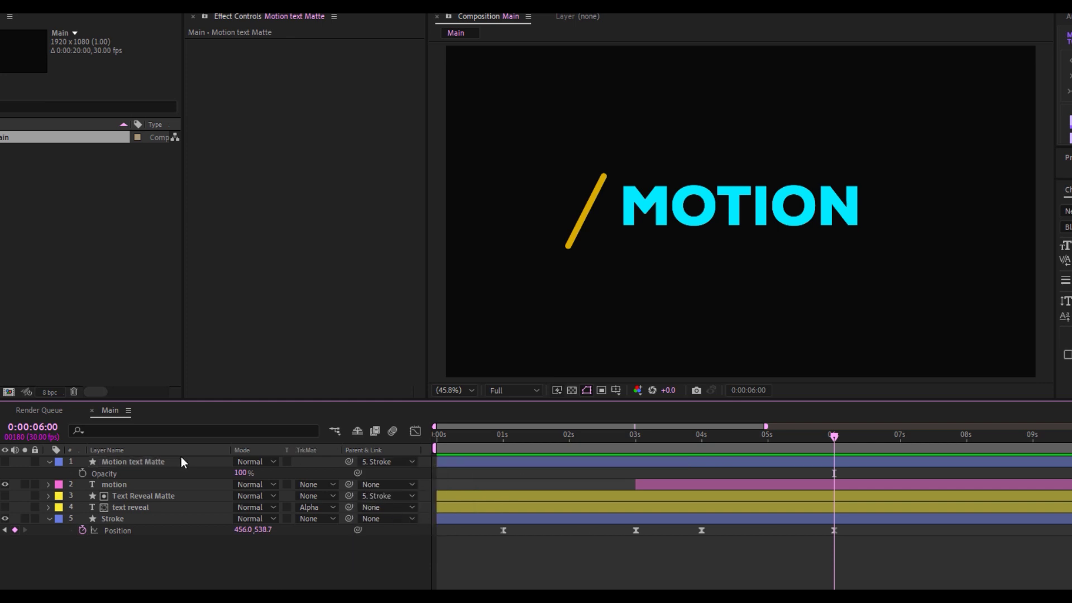
Step: Give the Motion text Matte layer the motion layer's pink label colour and start it at 3 seconds, aligned with the motion layer
{"action": "left_click", "coordinate": [119, 459]}
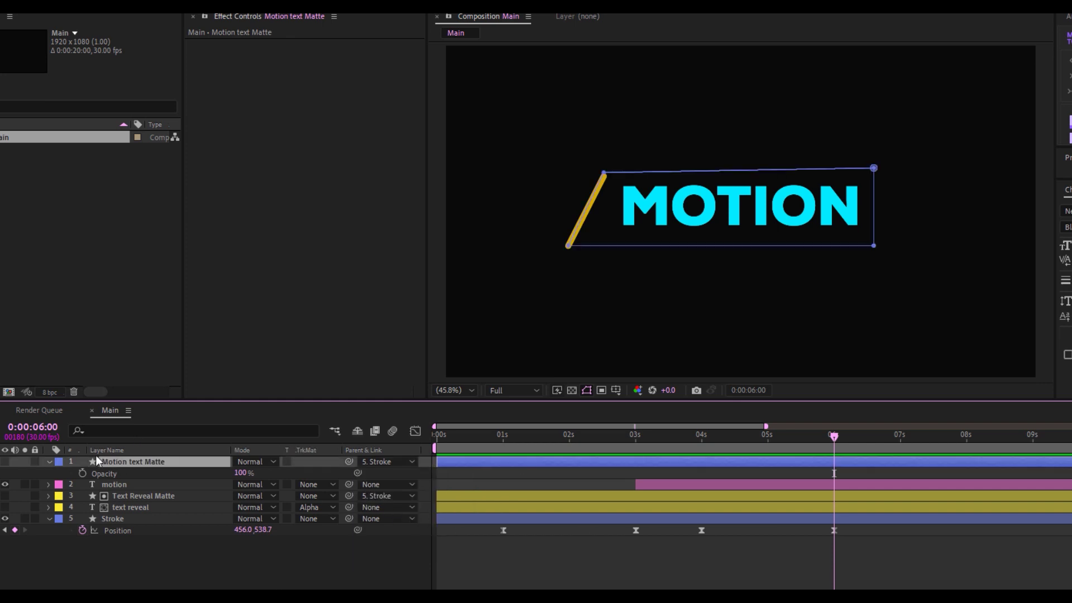
{"action": "left_click", "coordinate": [59, 462]}
{"action": "left_click", "coordinate": [92, 414]}
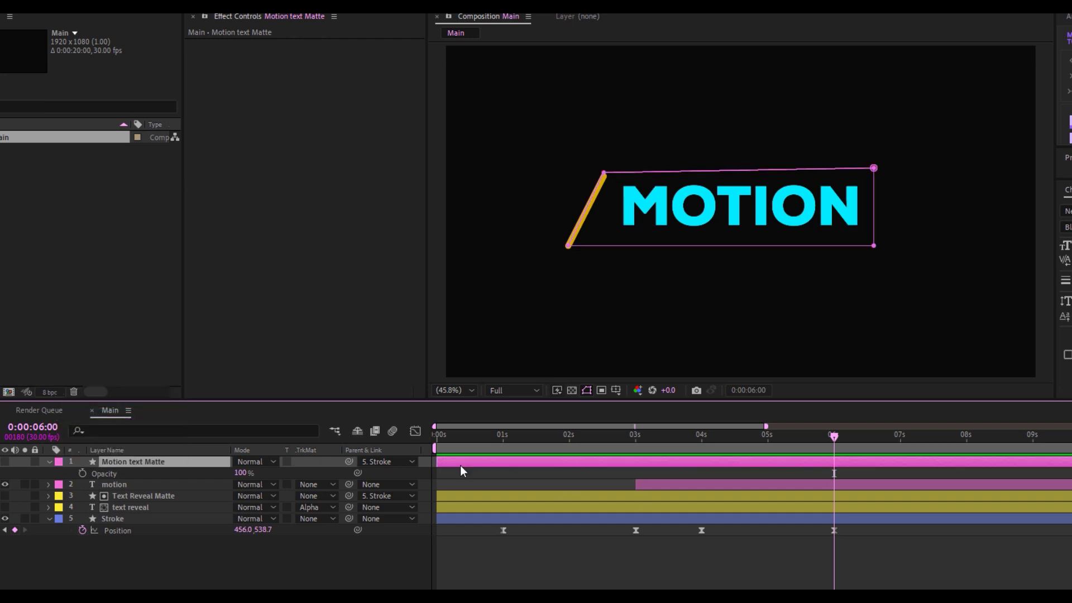
{"action": "left_click_drag", "start_coordinate": [446, 461], "coordinate": [642, 481]}
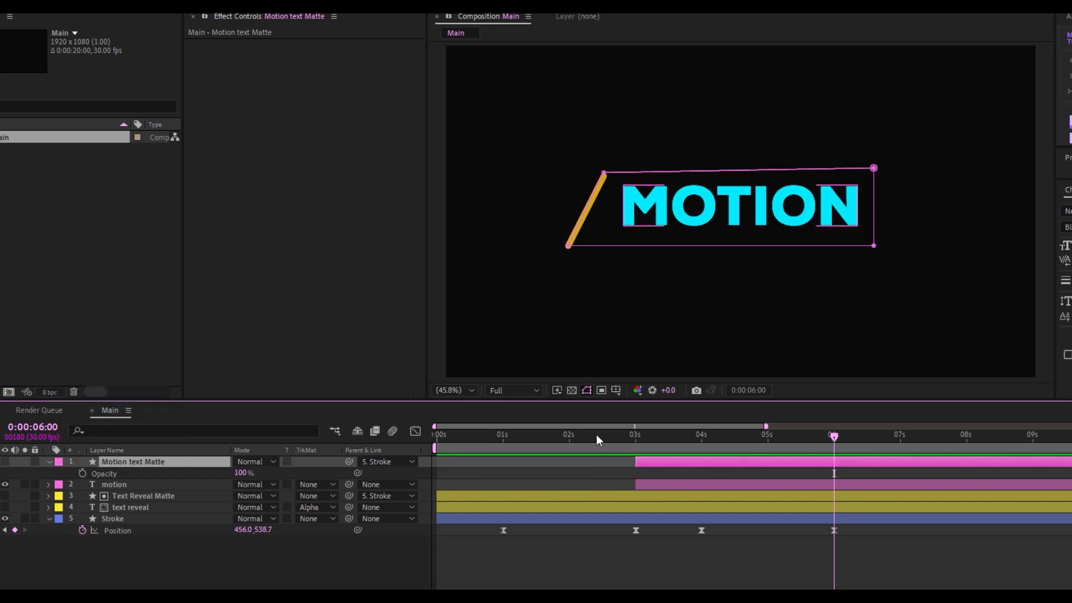
Step: Check the stroke's position at 0:00:03:06 and set the motion layer's track matte to Alpha Matte "Motion text Matte"
{"action": "mouse_move", "coordinate": [579, 445]}
{"action": "left_mouse_down"}
{"action": "mouse_move", "coordinate": [451, 428]}
{"action": "mouse_move", "coordinate": [685, 457]}
{"action": "mouse_move", "coordinate": [638, 448]}
{"action": "mouse_move", "coordinate": [648, 448]}
{"action": "left_mouse_up"}
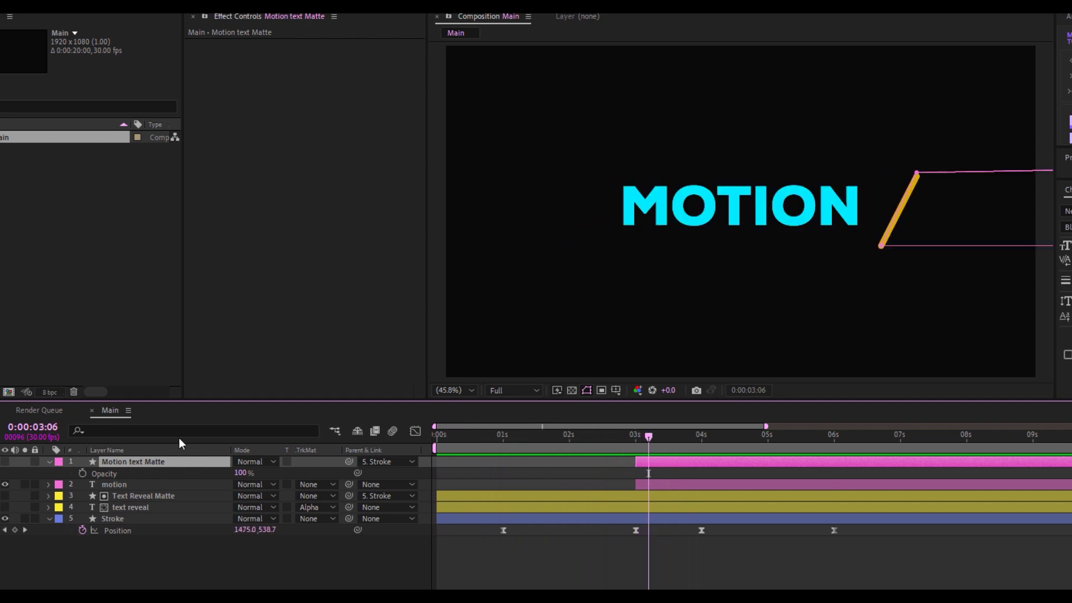
{"action": "left_click", "coordinate": [138, 485]}
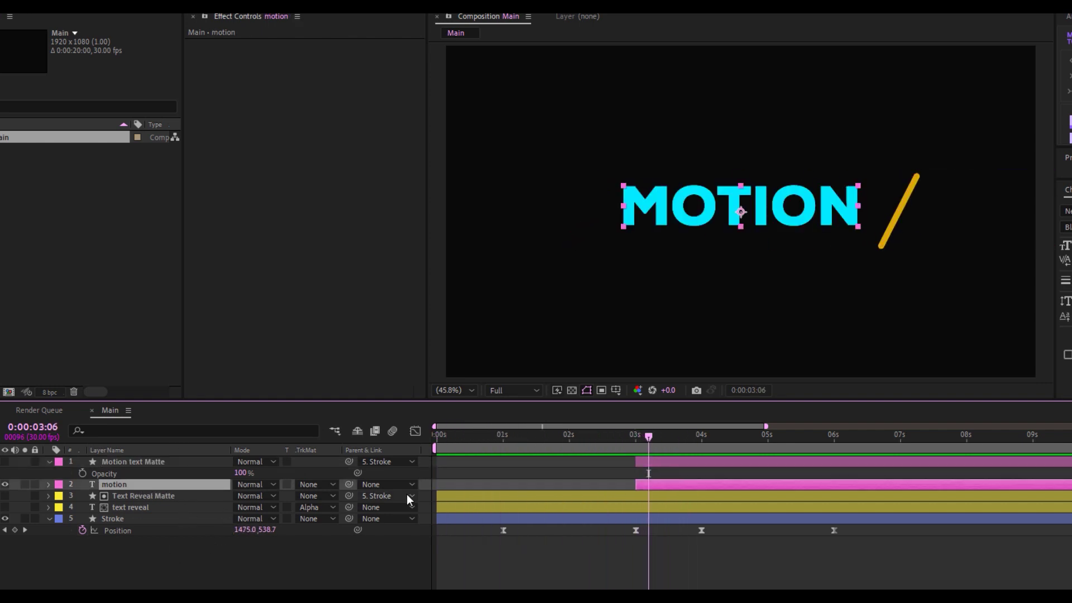
{"action": "left_click", "coordinate": [326, 485]}
{"action": "left_click", "coordinate": [364, 519]}
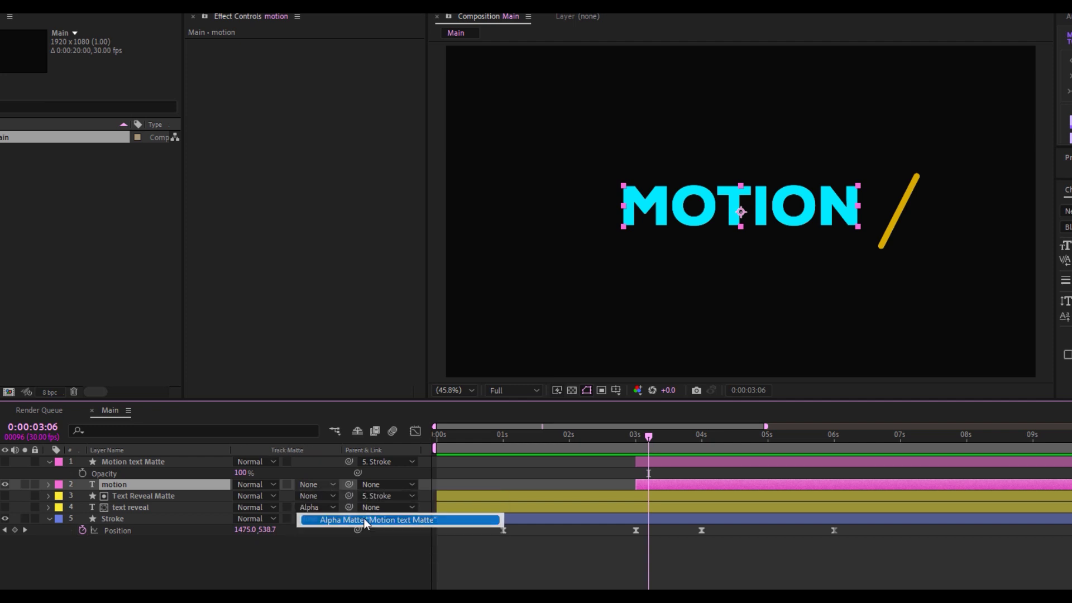
Step: Make the text reveal layer visible again and scrub from the start to 0:00:04:23 to check both words with the stroke
{"action": "mouse_move", "coordinate": [650, 440]}
{"action": "left_mouse_down"}
{"action": "mouse_move", "coordinate": [840, 441]}
{"action": "mouse_move", "coordinate": [434, 419]}
{"action": "left_mouse_up"}
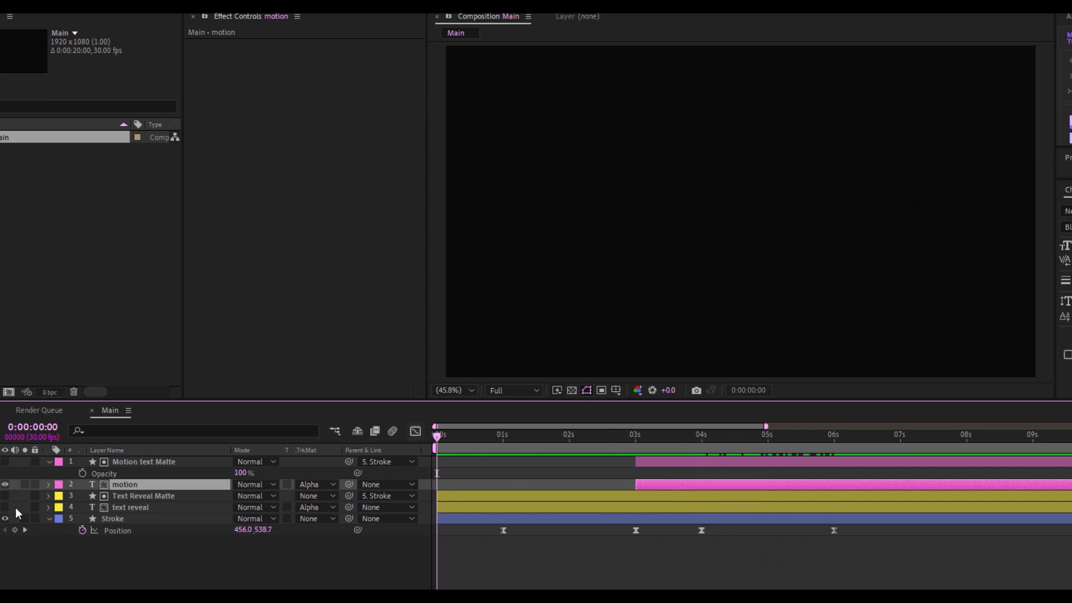
{"action": "left_click_drag", "start_coordinate": [4, 507], "coordinate": [4, 518]}
{"action": "mouse_move", "coordinate": [437, 437]}
{"action": "left_mouse_down"}
{"action": "mouse_move", "coordinate": [595, 457]}
{"action": "mouse_move", "coordinate": [870, 459]}
{"action": "mouse_move", "coordinate": [502, 447]}
{"action": "mouse_move", "coordinate": [747, 447]}
{"action": "mouse_move", "coordinate": [619, 461]}
{"action": "mouse_move", "coordinate": [755, 469]}
{"action": "left_mouse_up"}
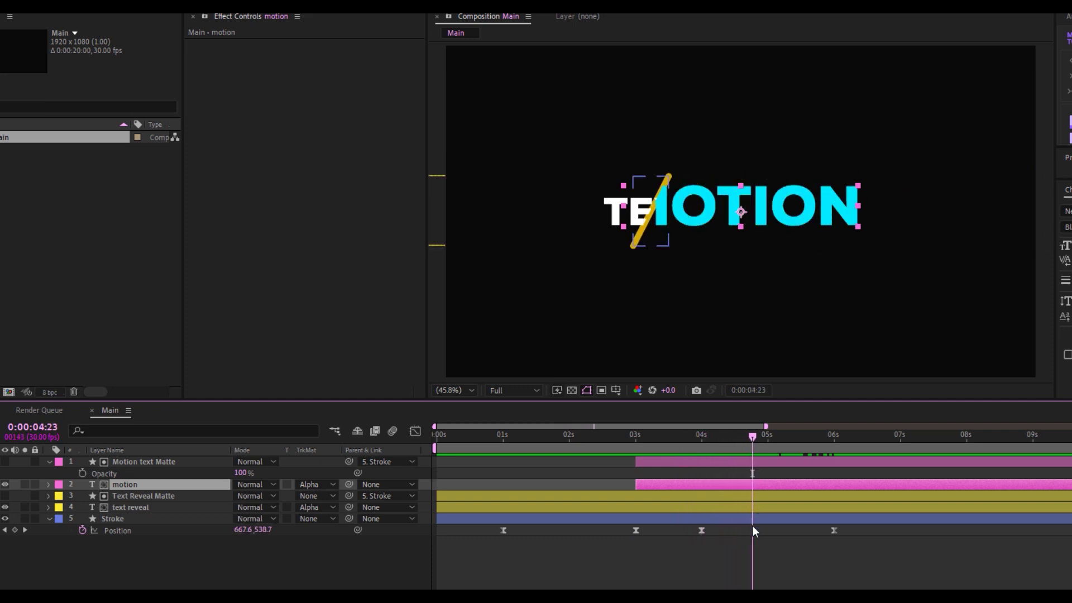
Step: Examine how the two matte layers follow the Stroke layer, scrubbing the reveal through to 0:00:06:14
{"action": "left_click", "coordinate": [662, 464]}
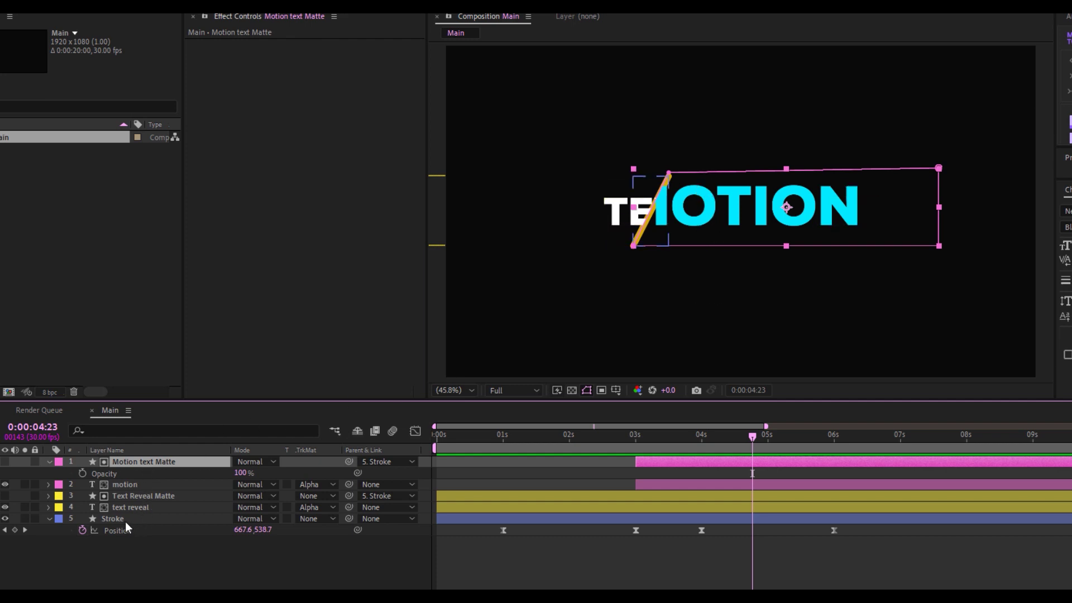
{"action": "left_click", "coordinate": [144, 495]}
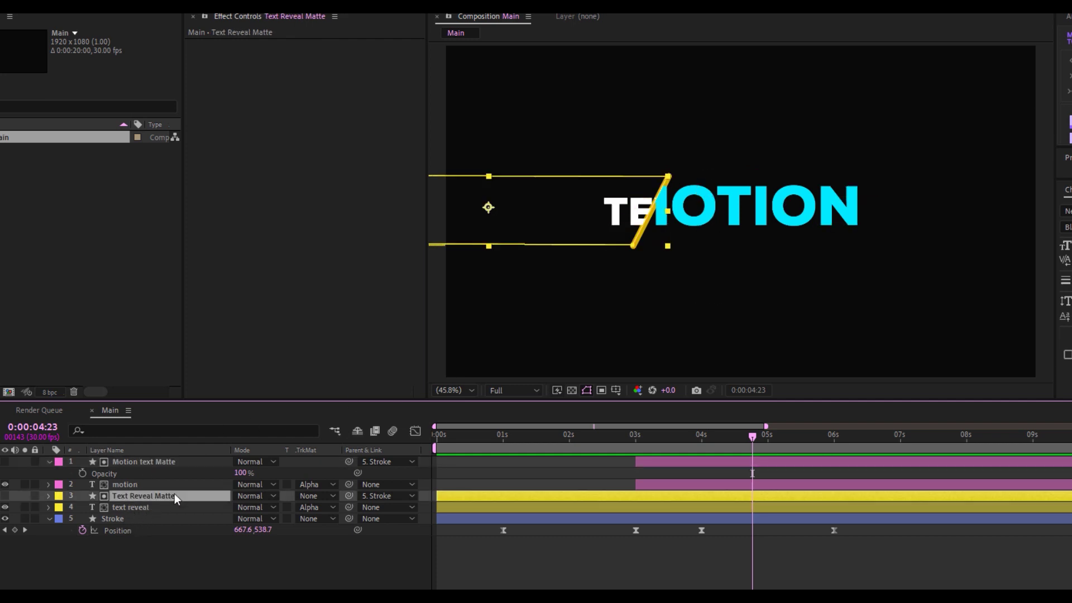
{"action": "left_click", "coordinate": [126, 519]}
{"action": "mouse_move", "coordinate": [651, 437]}
{"action": "left_mouse_down"}
{"action": "mouse_move", "coordinate": [627, 437]}
{"action": "mouse_move", "coordinate": [726, 444]}
{"action": "mouse_move", "coordinate": [463, 444]}
{"action": "mouse_move", "coordinate": [865, 444]}
{"action": "left_mouse_up"}
{"action": "left_click", "coordinate": [808, 570]}
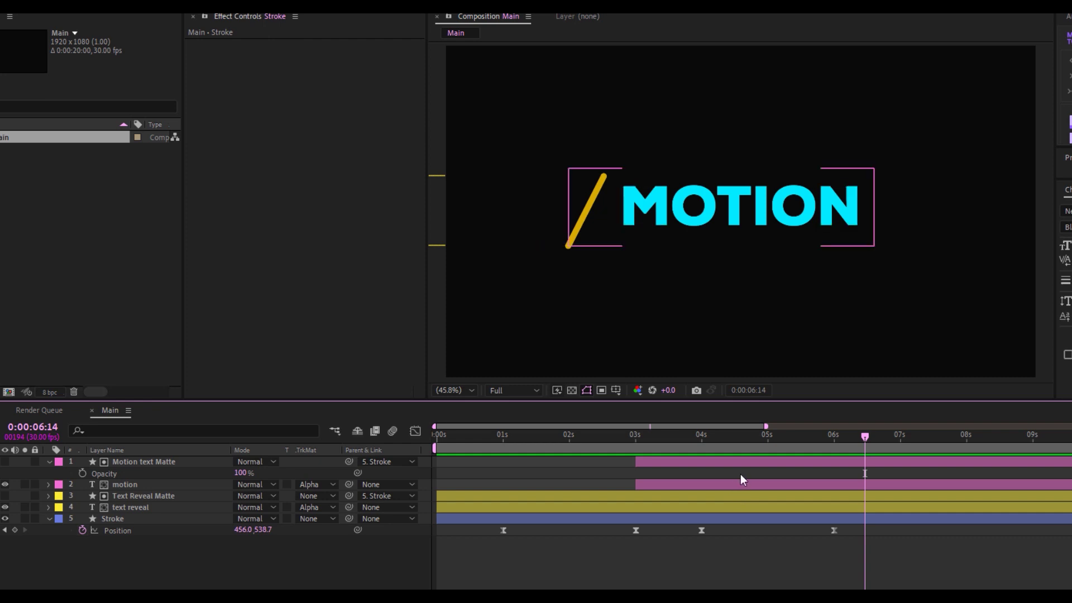
{"action": "left_click", "coordinate": [785, 495]}
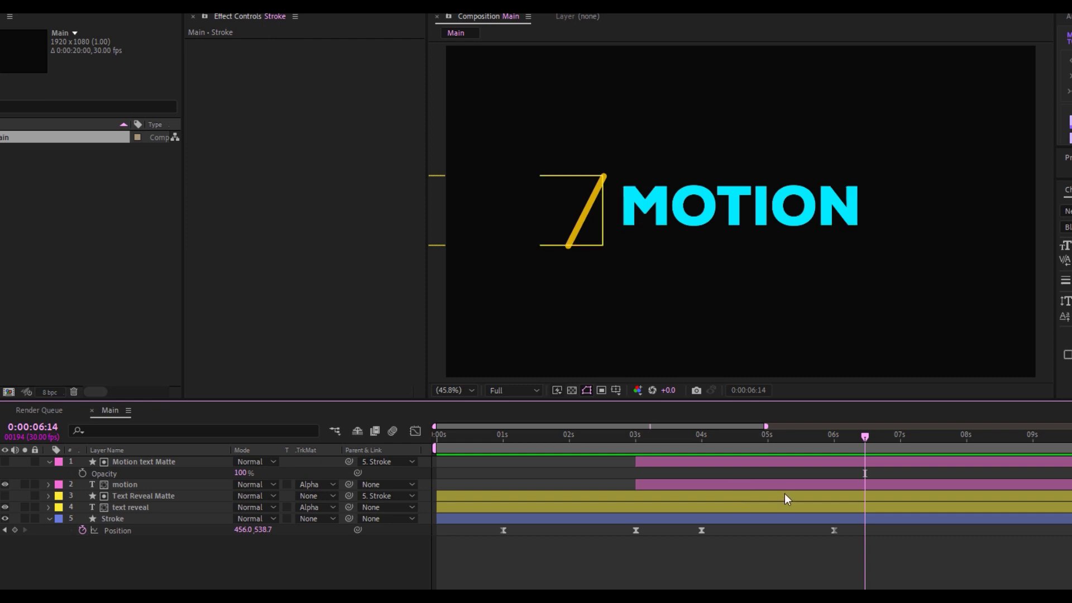
{"action": "left_click", "coordinate": [780, 509]}
{"action": "key", "text": "F2"}
Step: Collapse the Motion text Matte layer's properties and set the current time to 0:00:02:23
{"action": "left_click", "coordinate": [51, 464]}
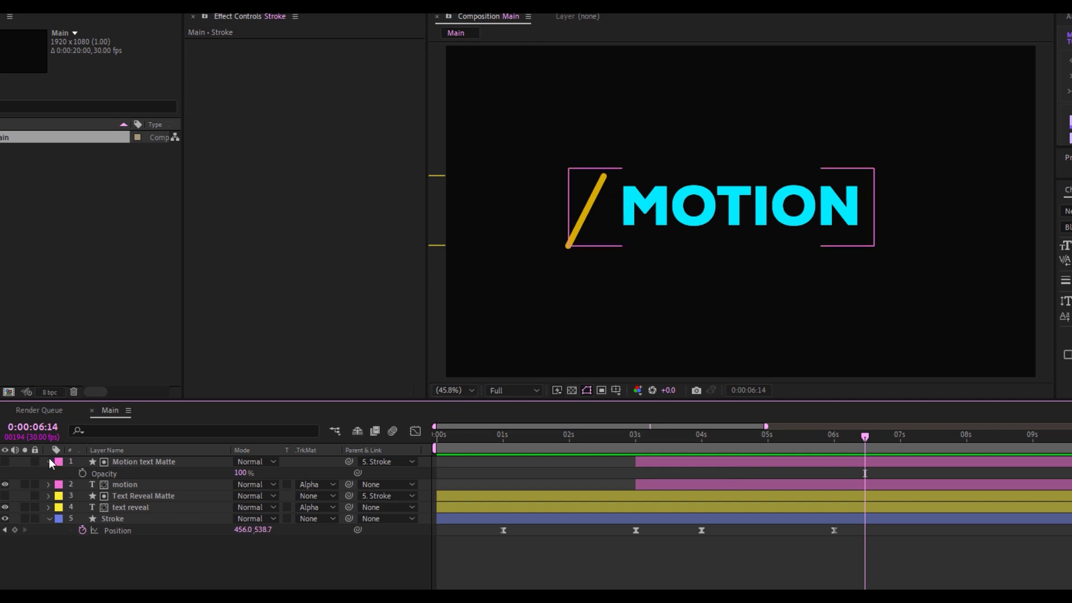
{"action": "left_click", "coordinate": [50, 462]}
{"action": "left_click", "coordinate": [620, 437]}
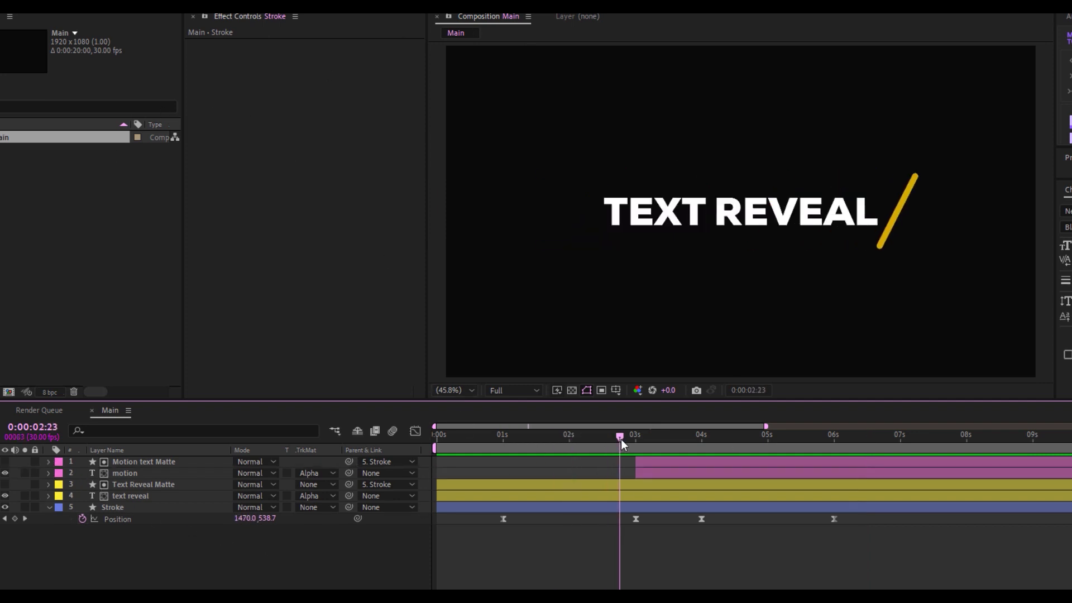
Step: Pre-compose all five layers into a new composition named "Text Reveal", moving all attributes into it
{"action": "left_click", "coordinate": [104, 463]}
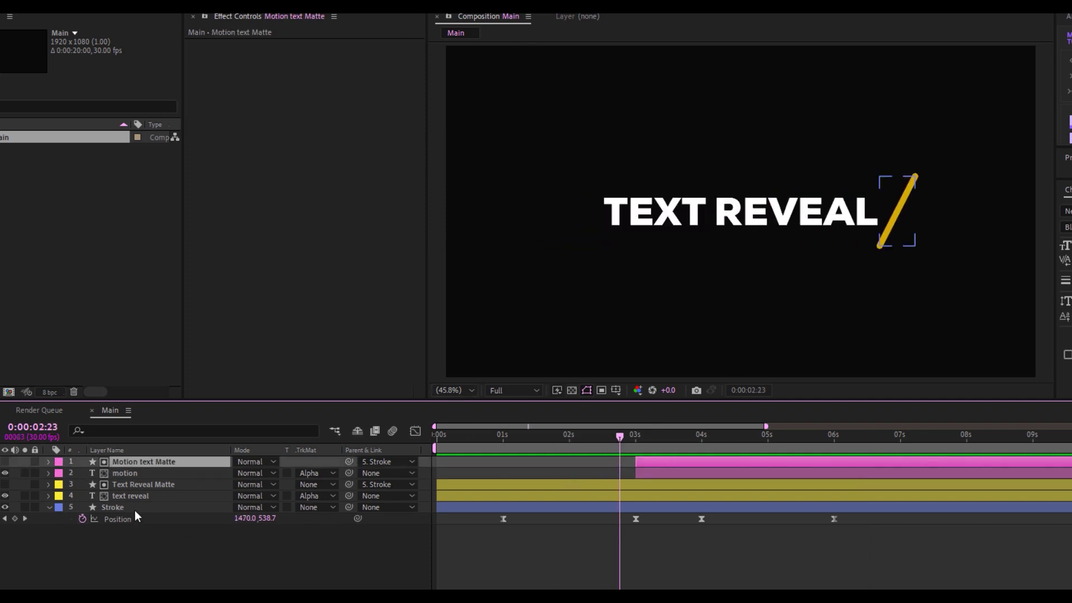
{"action": "left_click", "coordinate": [135, 508], "text": "shift"}
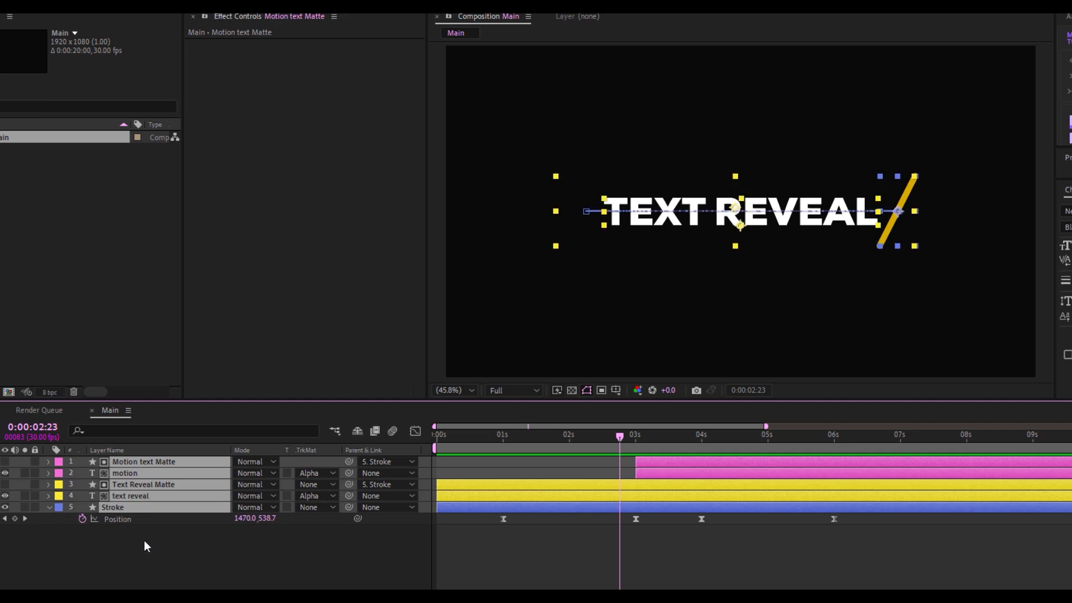
{"action": "right_click", "coordinate": [142, 491]}
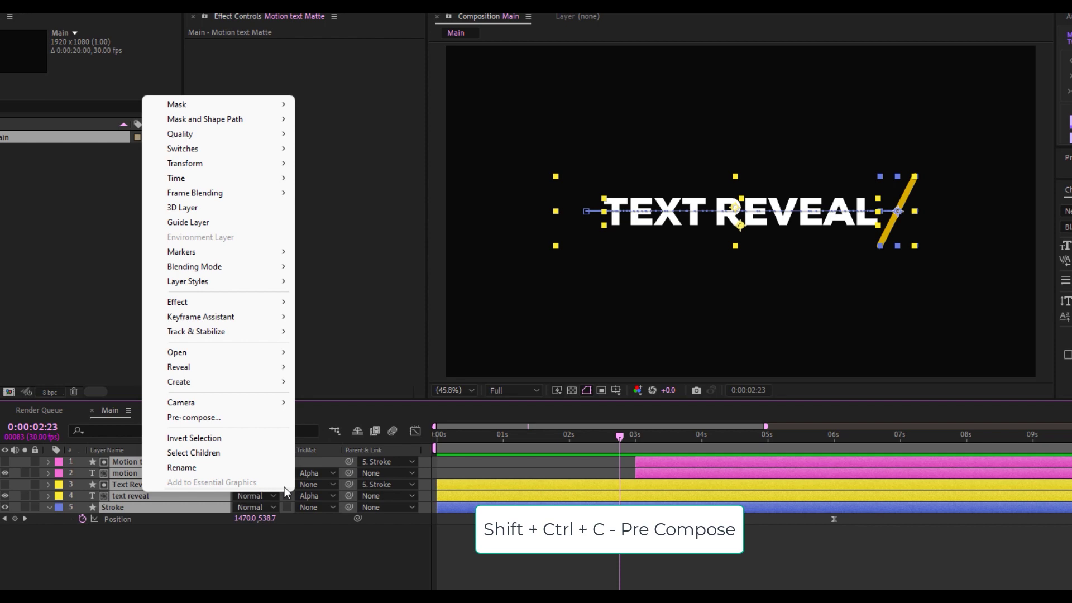
{"action": "left_click", "coordinate": [198, 418]}
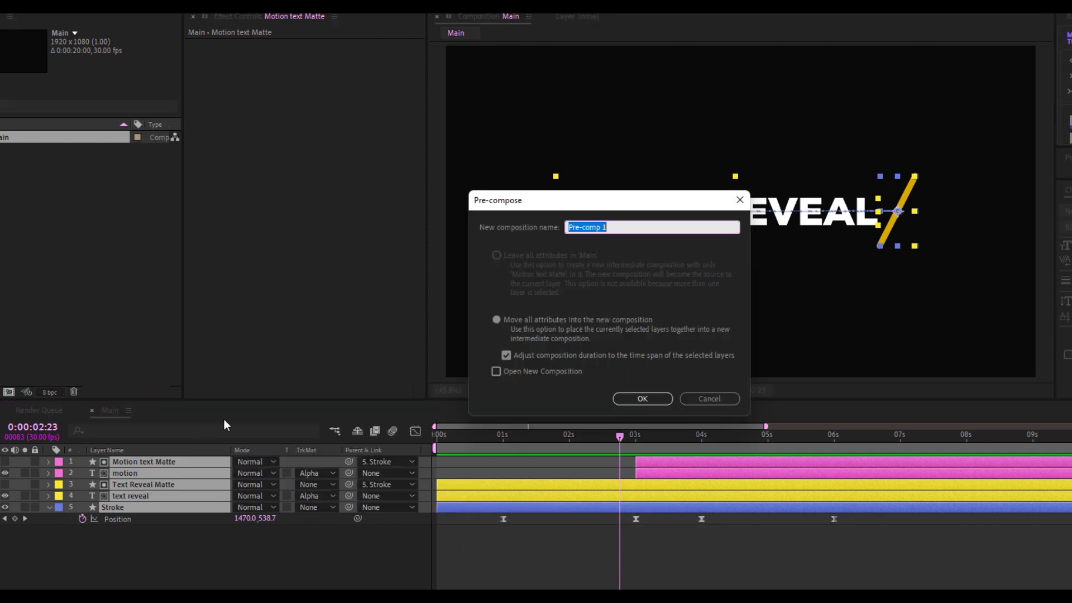
{"action": "type", "text": "Text Reveal"}
{"action": "left_click", "coordinate": [643, 398]}
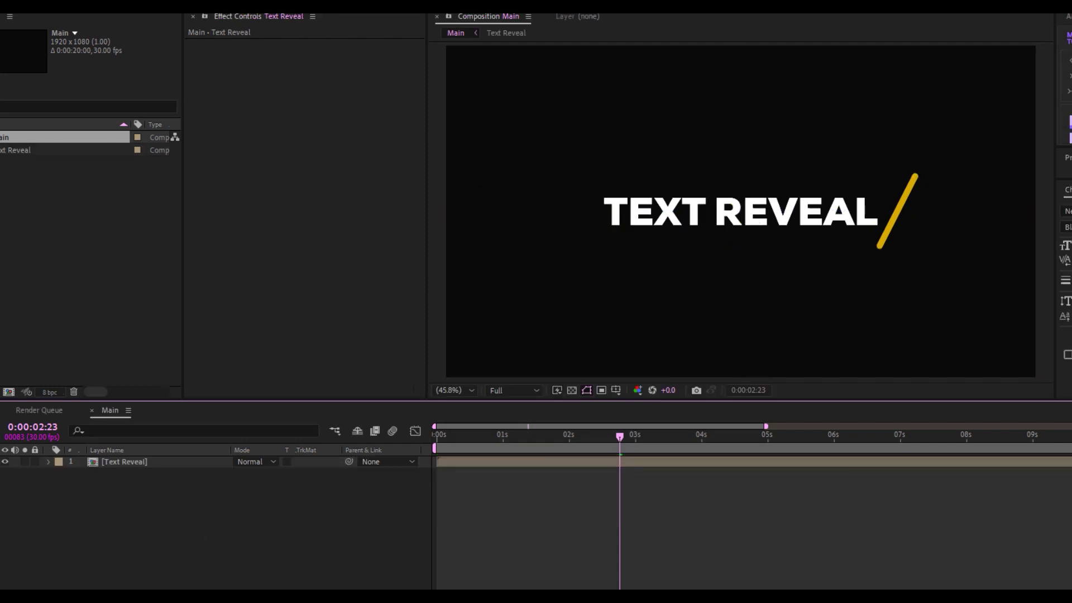
Step: Create a 1920 x 1080 px solid named "BG" in the blue-violet colour 4501DE
{"action": "right_click", "coordinate": [112, 531]}
{"action": "mouse_move", "coordinate": [206, 366]}
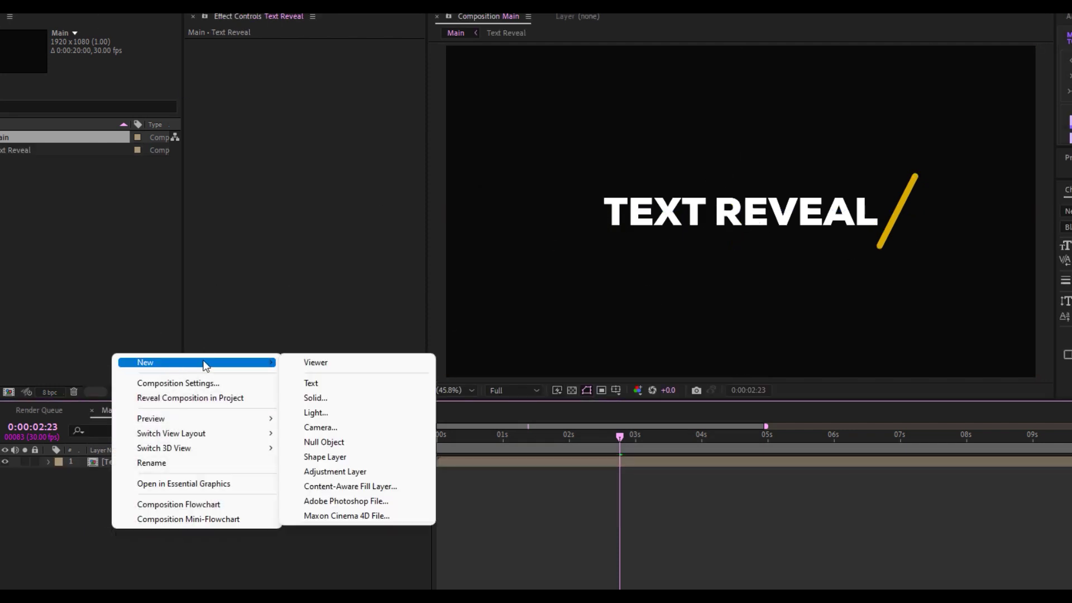
{"action": "left_click", "coordinate": [351, 399]}
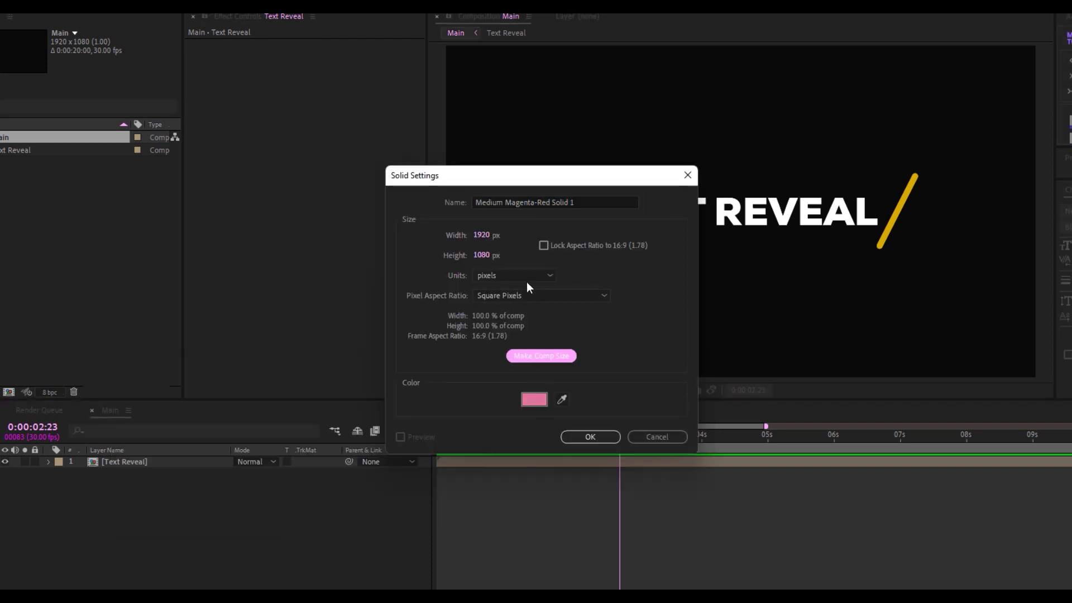
{"action": "left_click", "coordinate": [601, 204]}
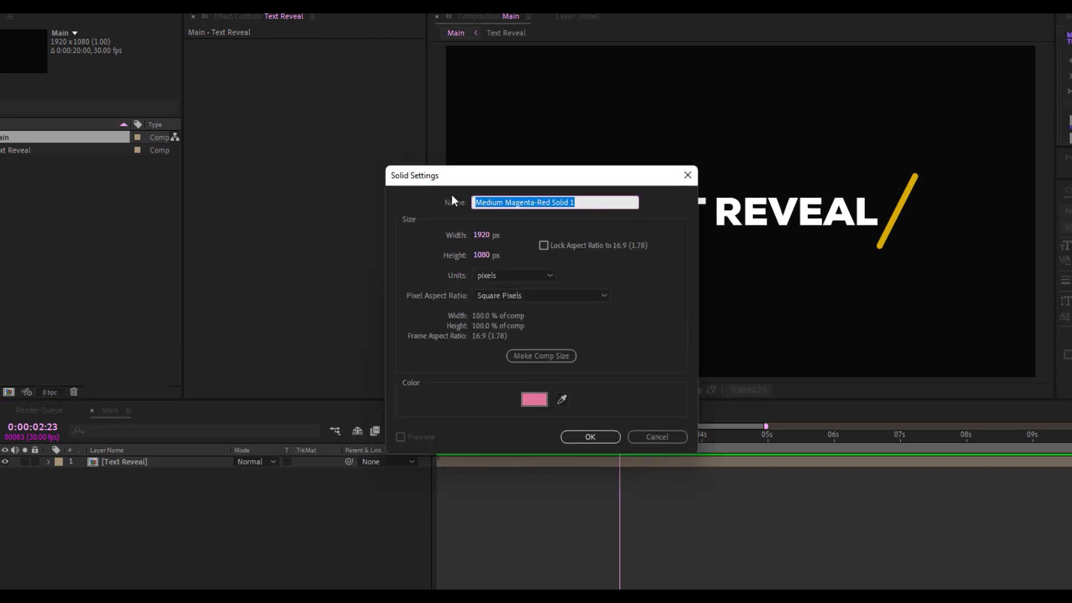
{"action": "type", "text": "BG"}
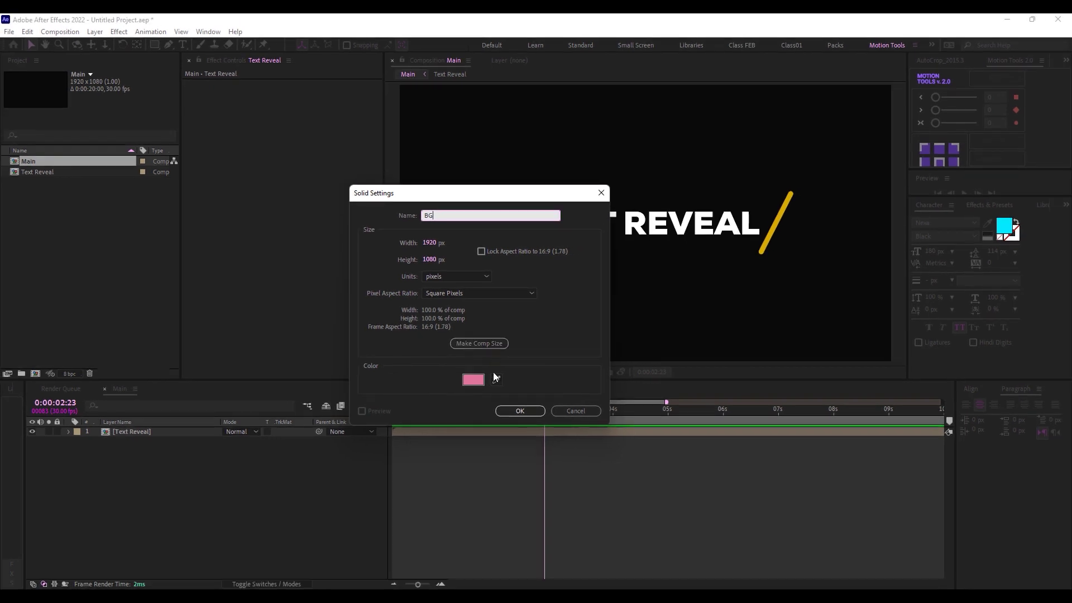
{"action": "left_click", "coordinate": [475, 380]}
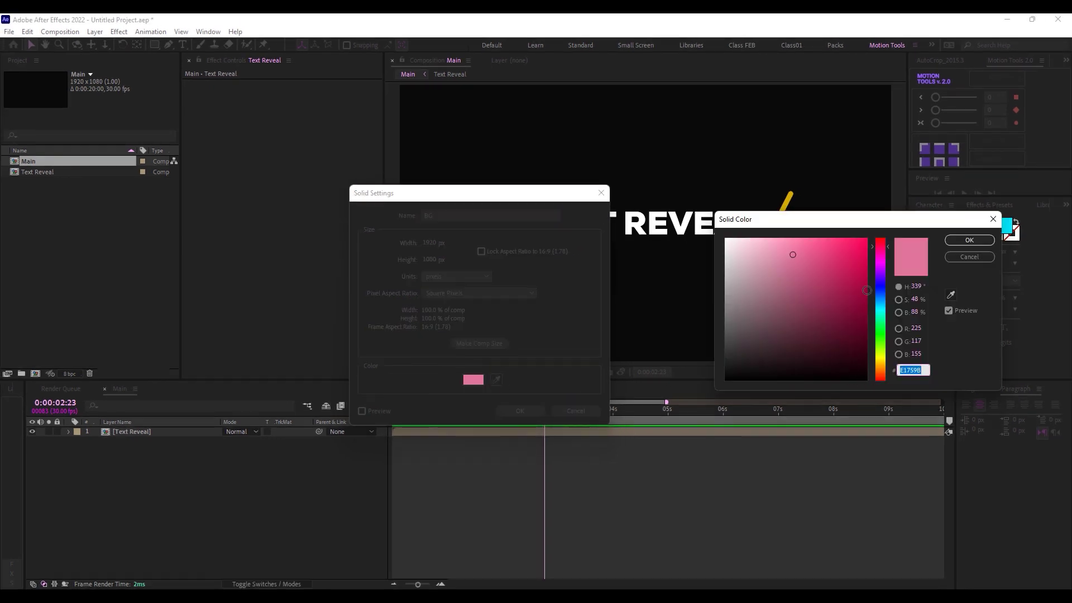
{"action": "left_click", "coordinate": [880, 282]}
{"action": "left_click", "coordinate": [866, 257]}
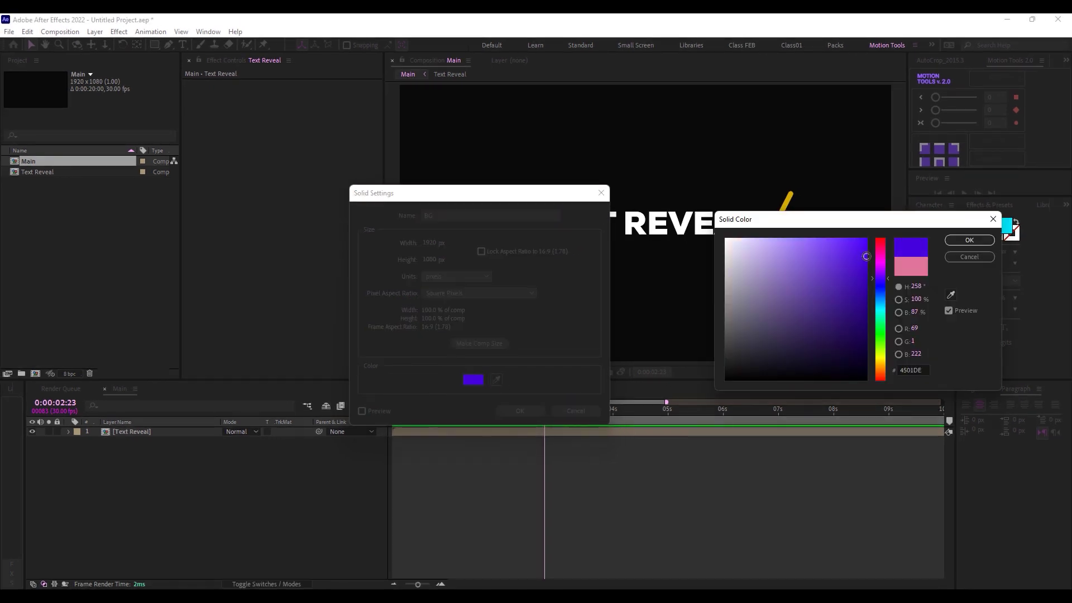
{"action": "left_click", "coordinate": [970, 240]}
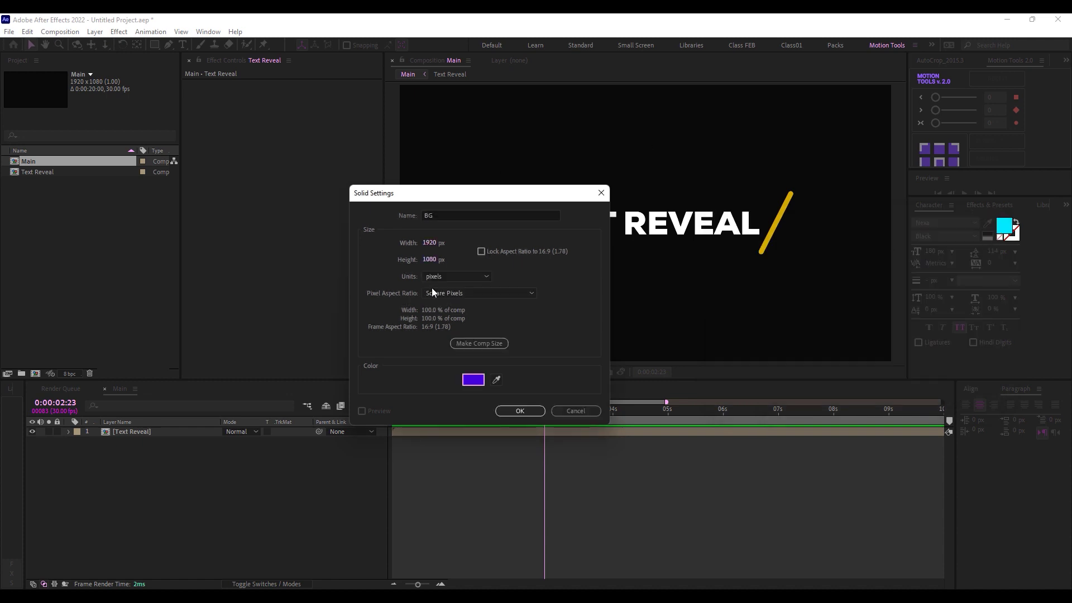
{"action": "left_click", "coordinate": [518, 411]}
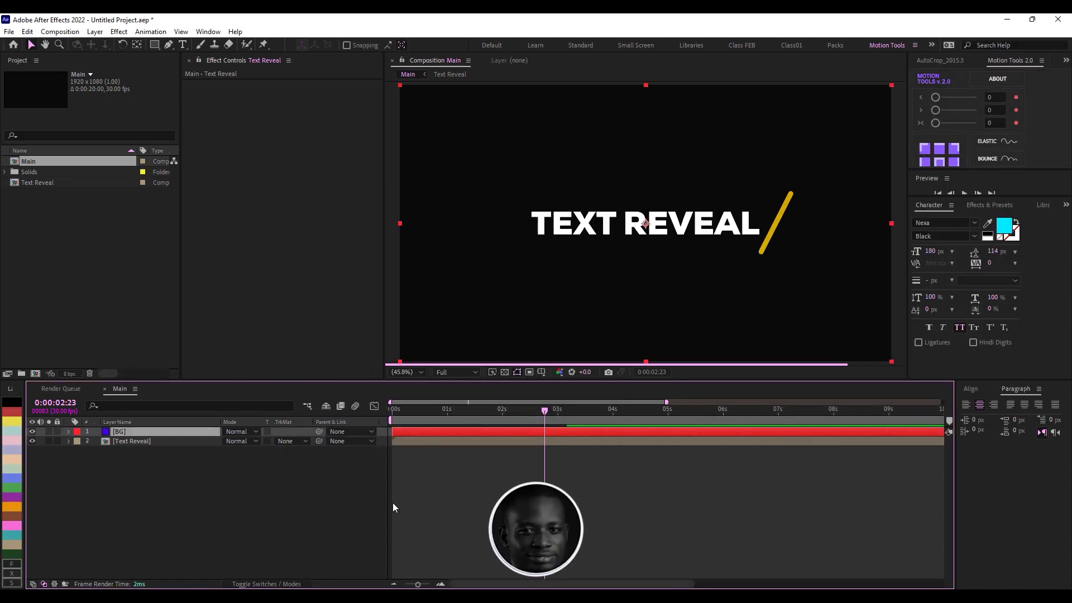
Step: Move the BG layer below the Text Reveal layer, check the animation over it up to 0:00:02:18, and select BG
{"action": "left_click_drag", "start_coordinate": [203, 428], "coordinate": [205, 462]}
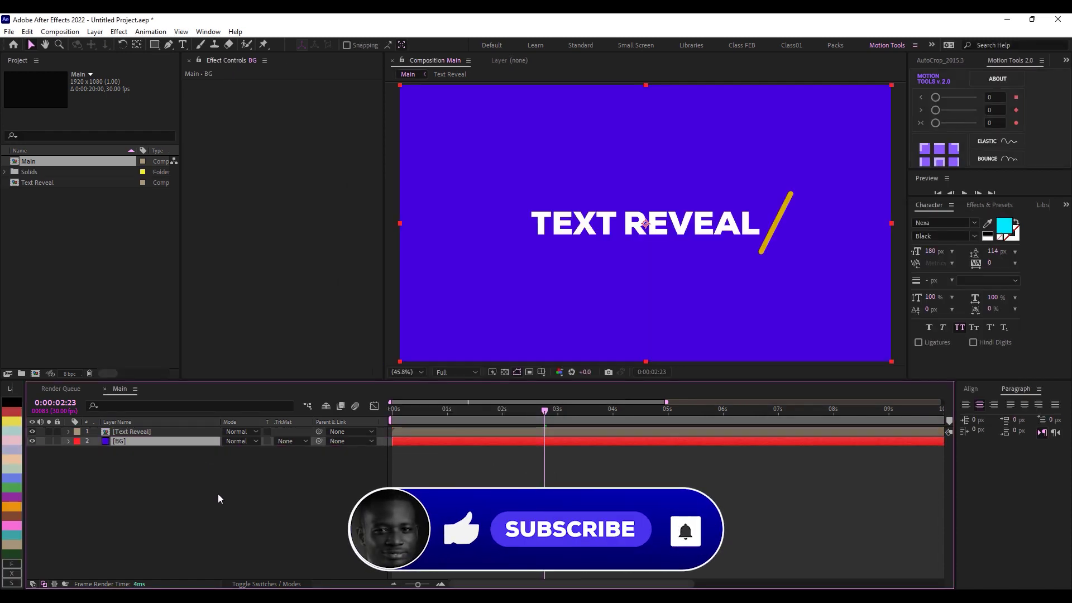
{"action": "left_click", "coordinate": [218, 494]}
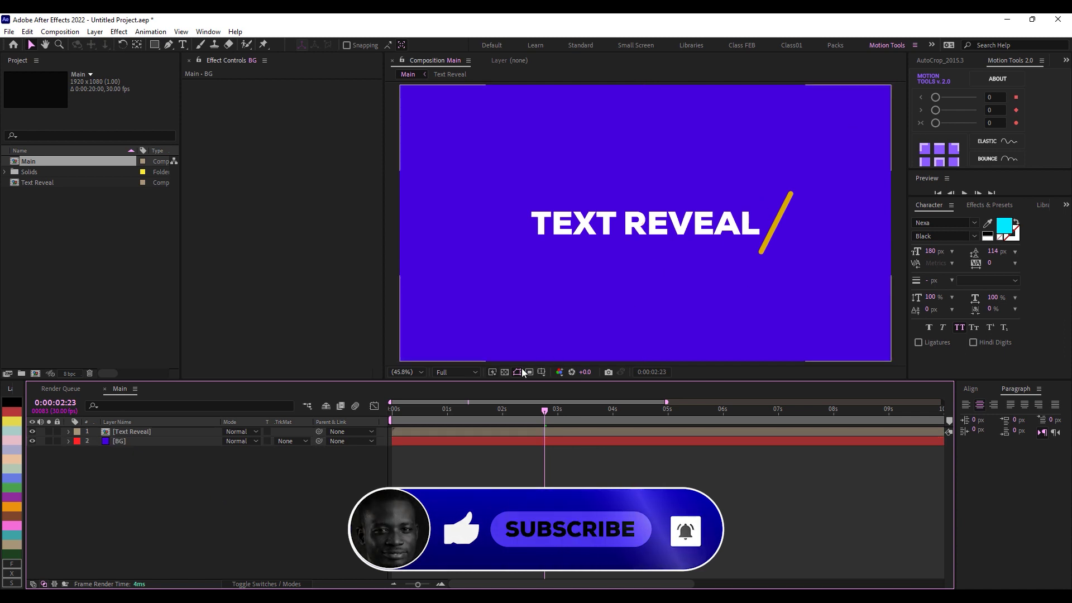
{"action": "left_click_drag", "start_coordinate": [467, 413], "coordinate": [536, 416]}
{"action": "left_click", "coordinate": [166, 441]}
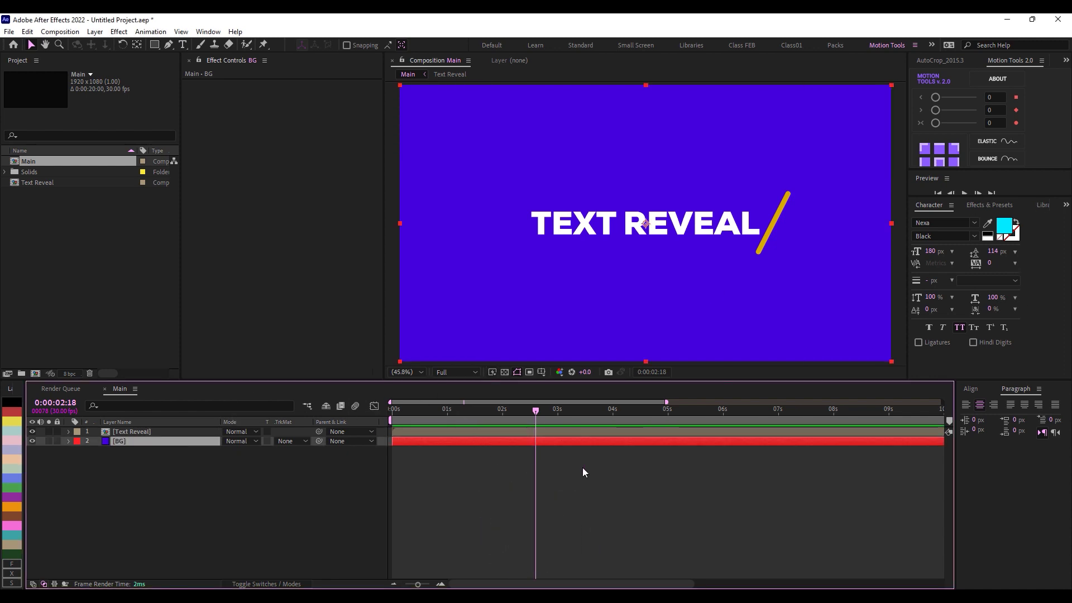
Step: Apply the Gradient Ramp effect to the BG layer and hide the Text Reveal layer
{"action": "key", "text": "ctrl+space"}
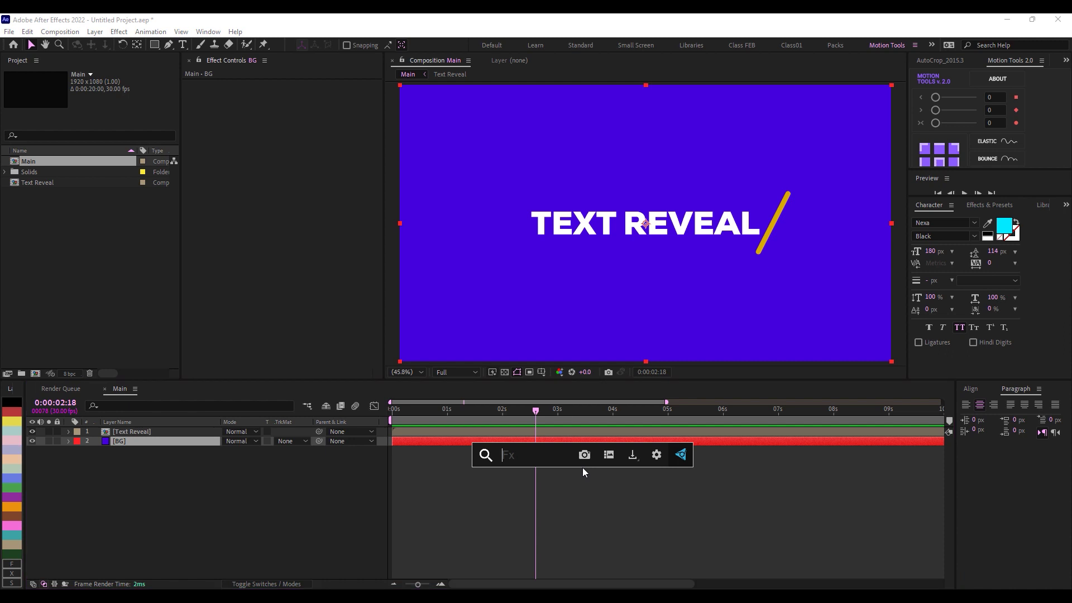
{"action": "type", "text": "gradient"}
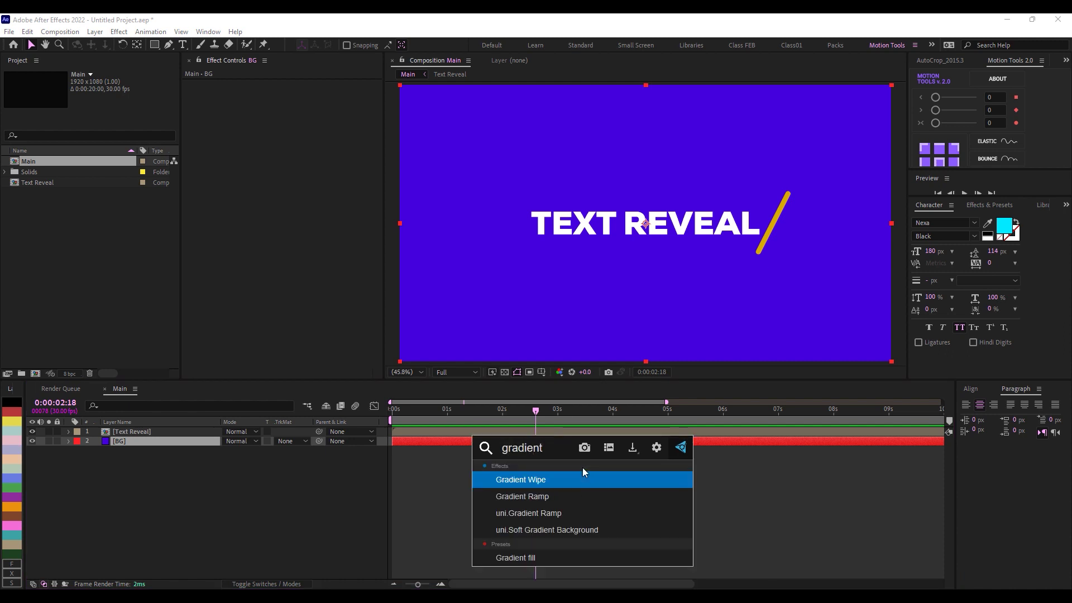
{"action": "left_click", "coordinate": [577, 492]}
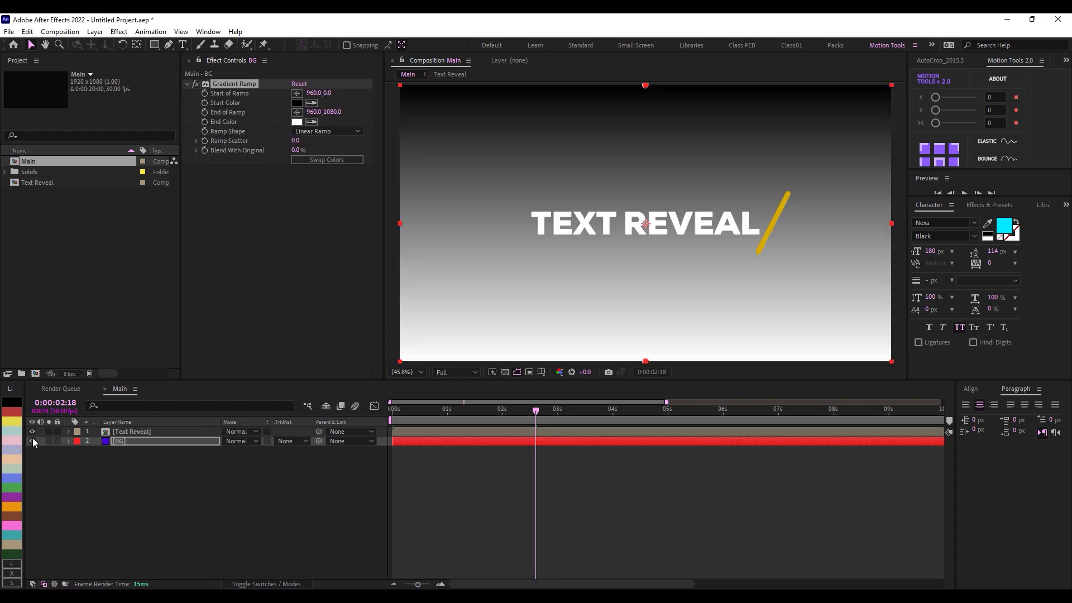
{"action": "left_click", "coordinate": [55, 439]}
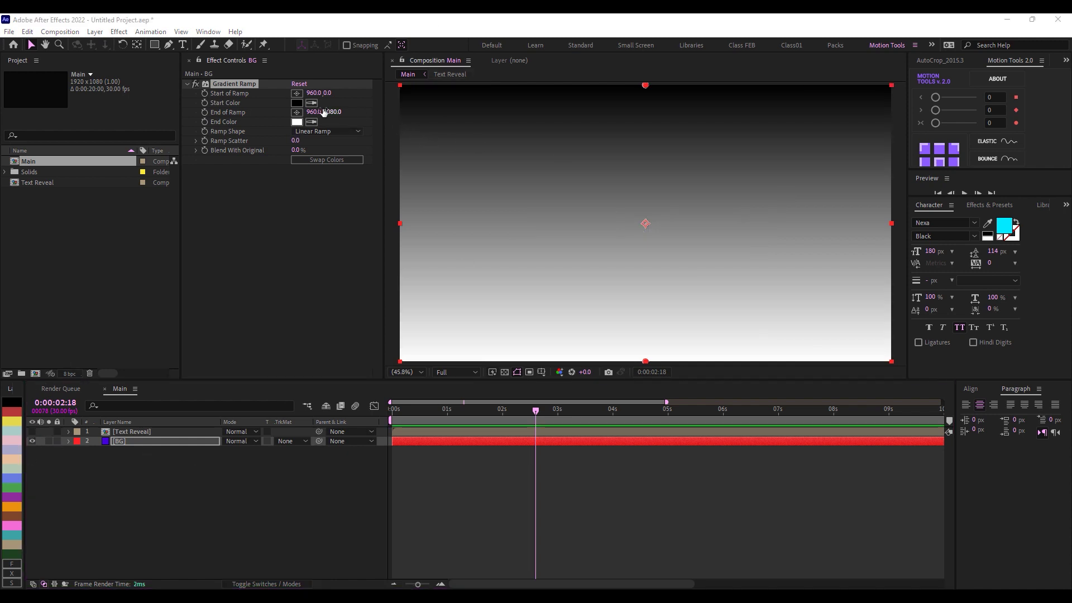
Step: Set the Gradient Ramp's Start Color to 0400BC and its End Color to 01002D
{"action": "left_click", "coordinate": [297, 102]}
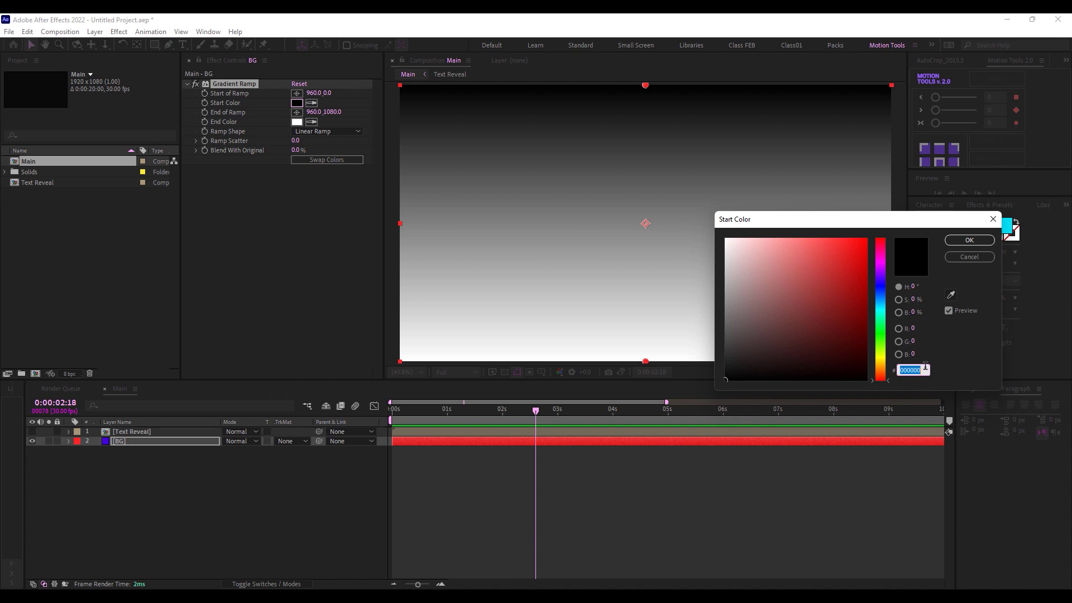
{"action": "type", "text": "0400BC"}
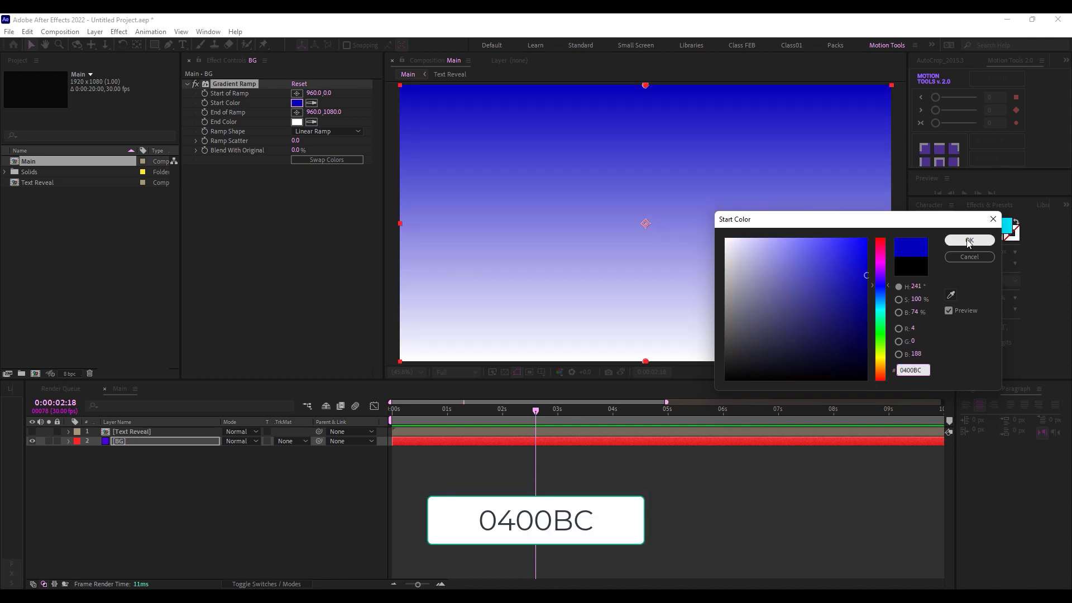
{"action": "left_click", "coordinate": [970, 241]}
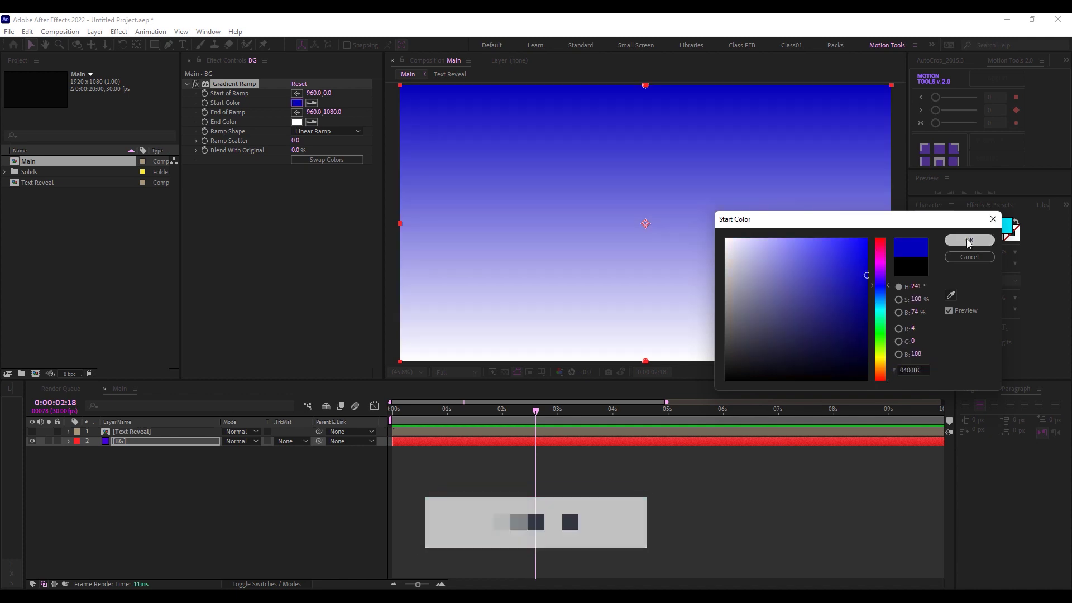
{"action": "left_click", "coordinate": [297, 122]}
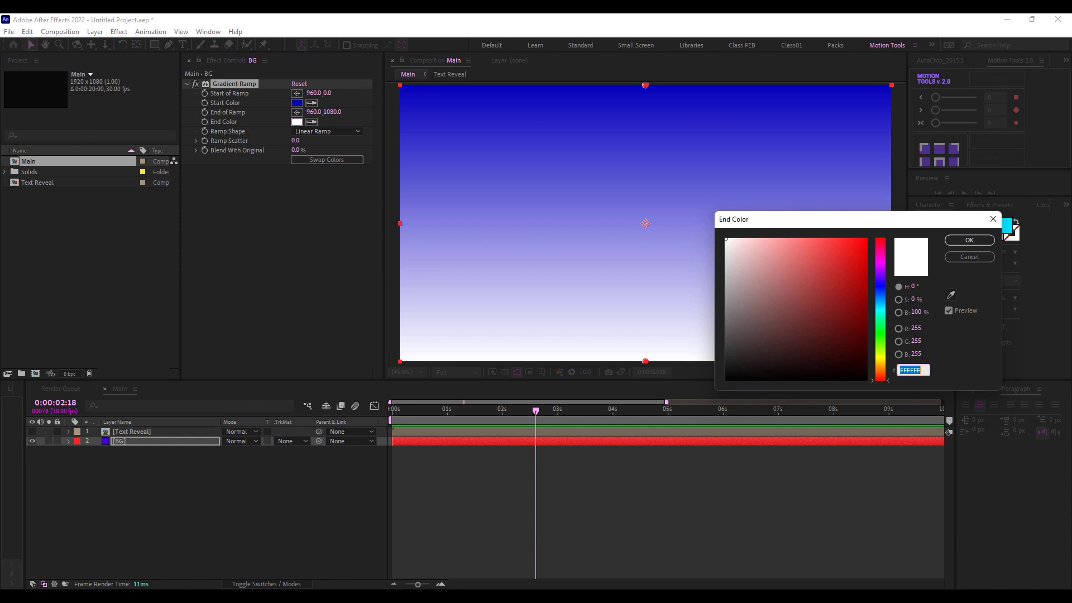
{"action": "type", "text": "01002D"}
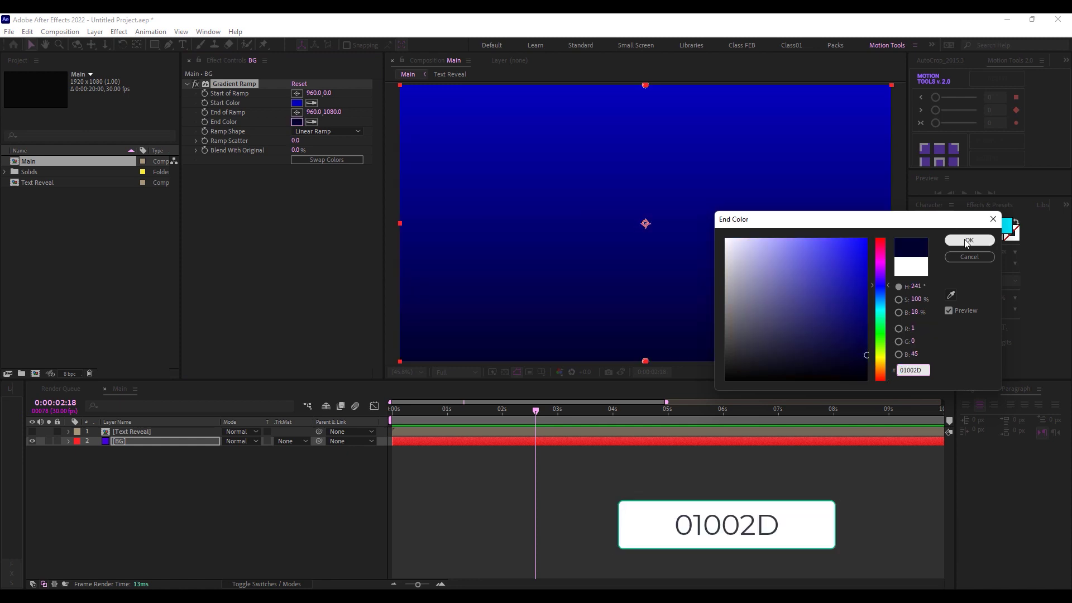
{"action": "left_click", "coordinate": [969, 240]}
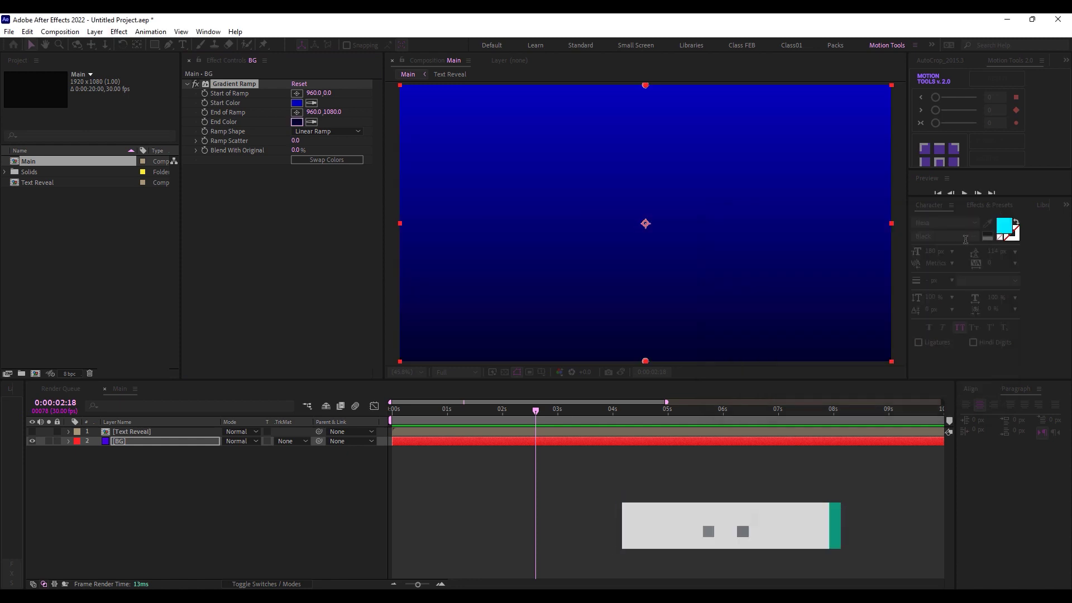
Step: Change the gradient to a Radial Ramp starting at about 972, 504 and ending below the frame at about 1024, 1688
{"action": "left_click", "coordinate": [322, 132]}
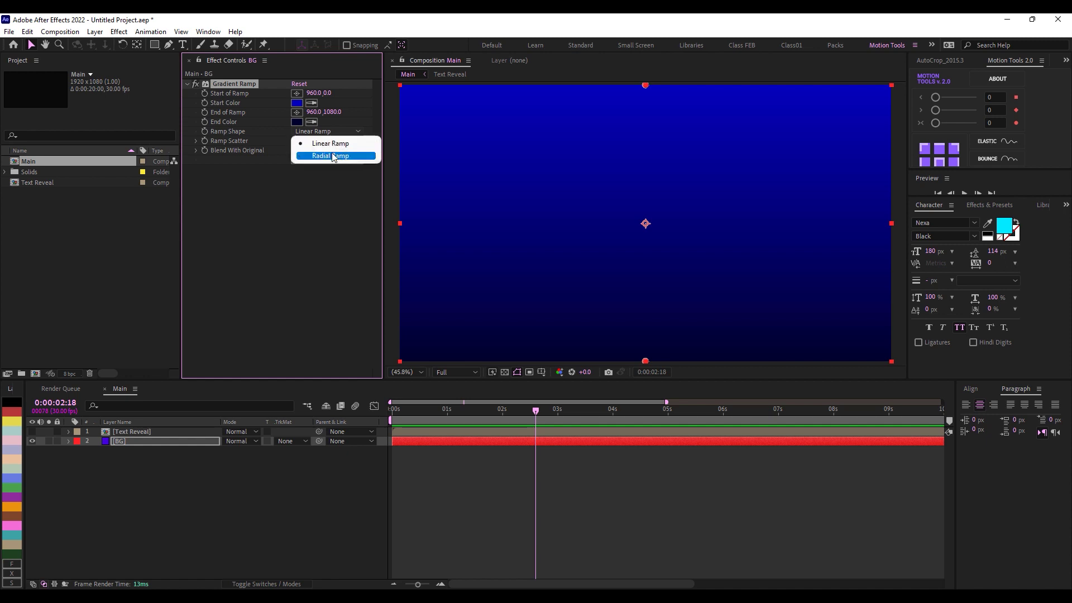
{"action": "left_click", "coordinate": [332, 156]}
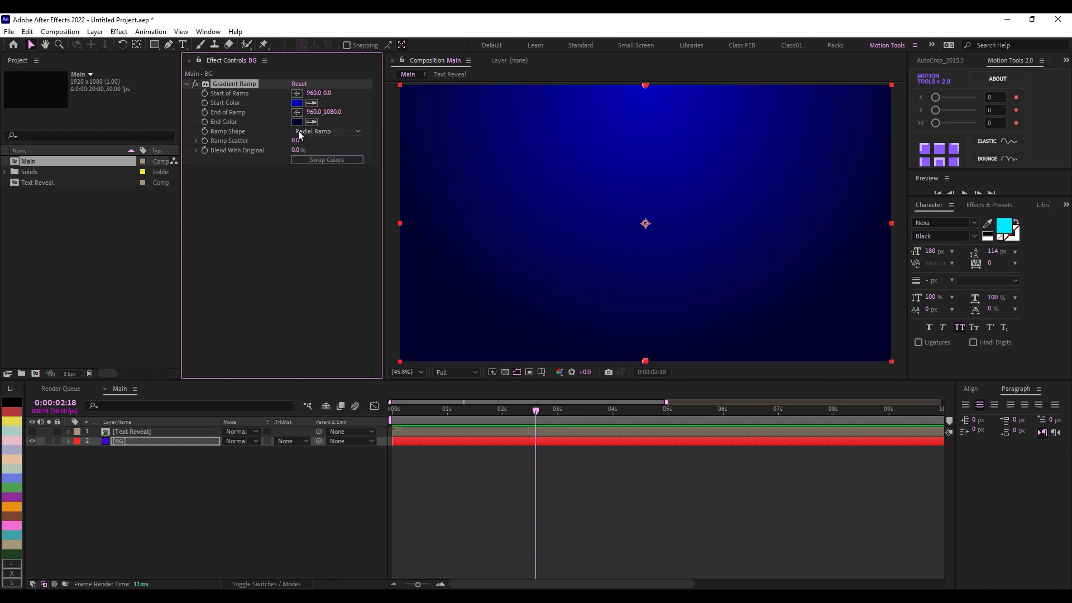
{"action": "scroll", "coordinate": [655, 237], "scroll_direction": "down", "scroll_amount": 2}
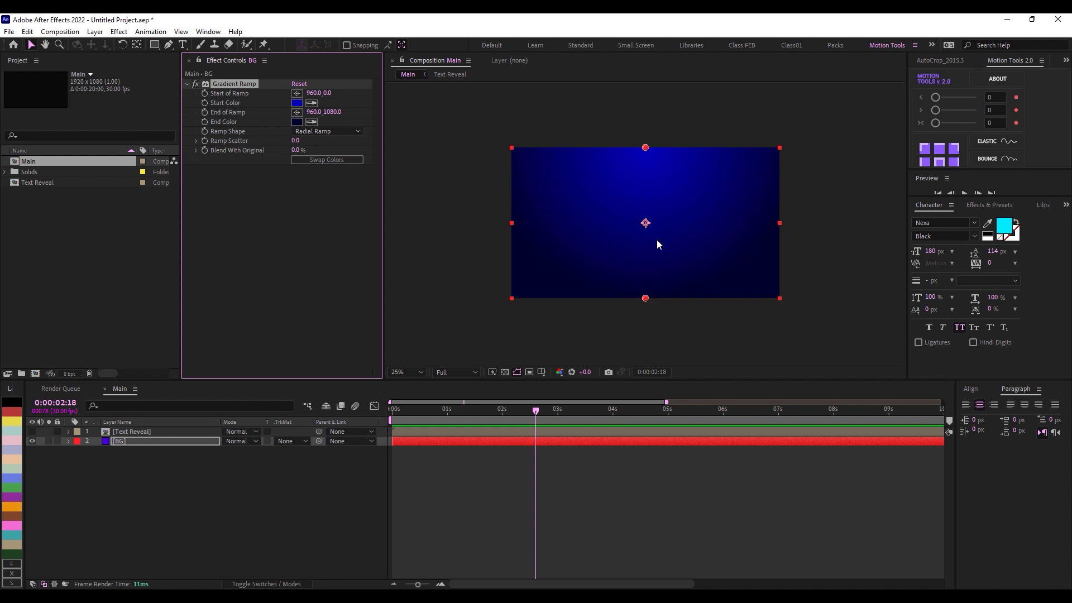
{"action": "left_click_drag", "start_coordinate": [646, 299], "coordinate": [652, 349]}
{"action": "left_click_drag", "start_coordinate": [646, 148], "coordinate": [646, 219]}
{"action": "scroll", "coordinate": [660, 244], "scroll_direction": "down", "scroll_amount": 1}
{"action": "left_click_drag", "start_coordinate": [651, 286], "coordinate": [651, 302]}
{"action": "key", "text": "shift+slash"}
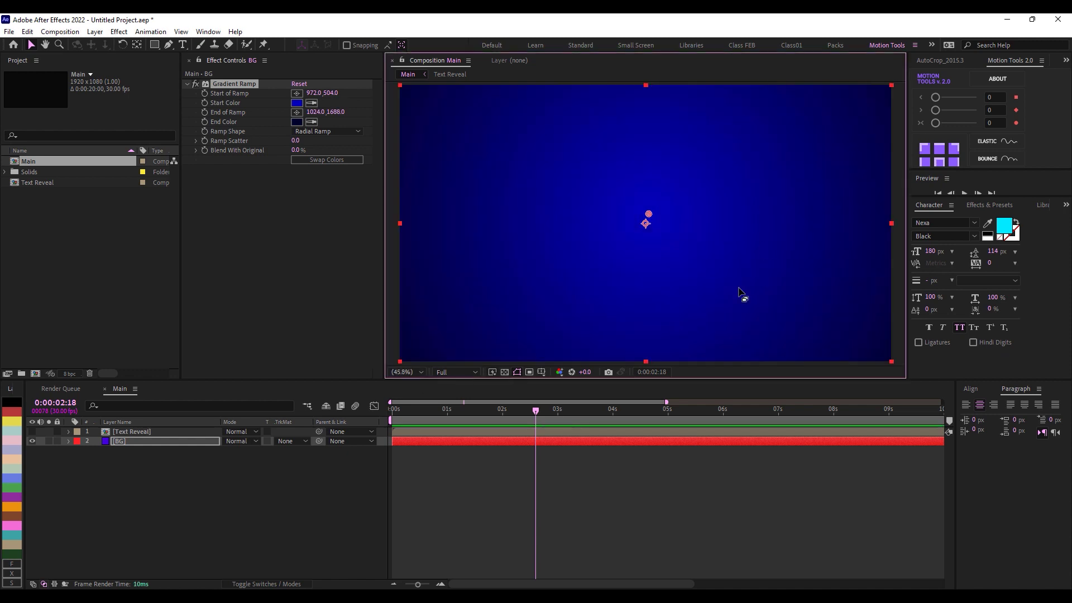
Step: Unhide the Text Reveal layer, set the current time to 0:00:02:13 and duplicate that layer
{"action": "left_click", "coordinate": [31, 432]}
{"action": "left_click_drag", "start_coordinate": [435, 422], "coordinate": [526, 403]}
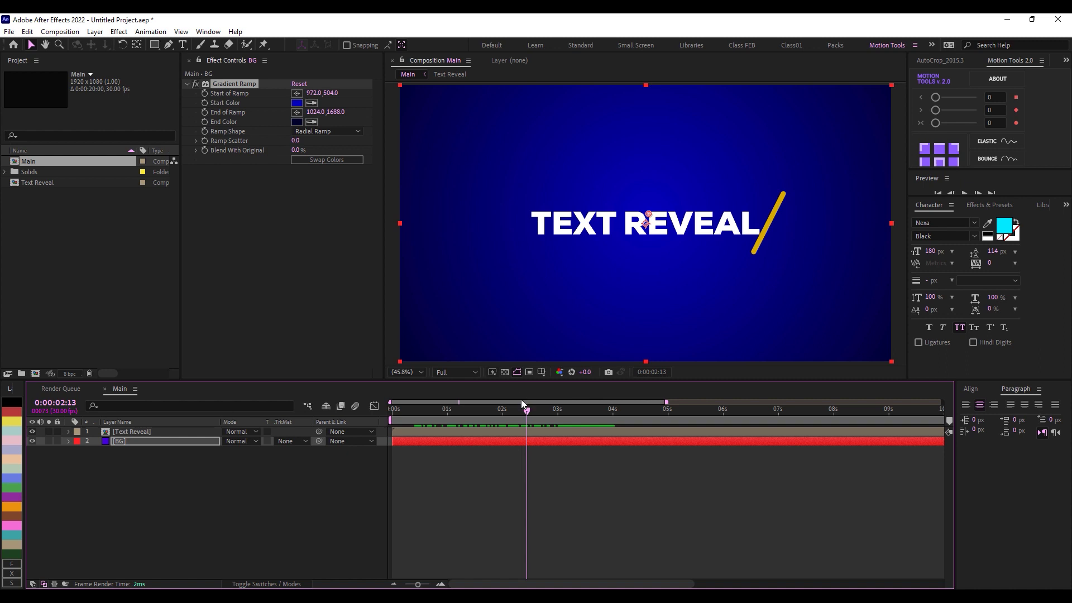
{"action": "left_click", "coordinate": [160, 431]}
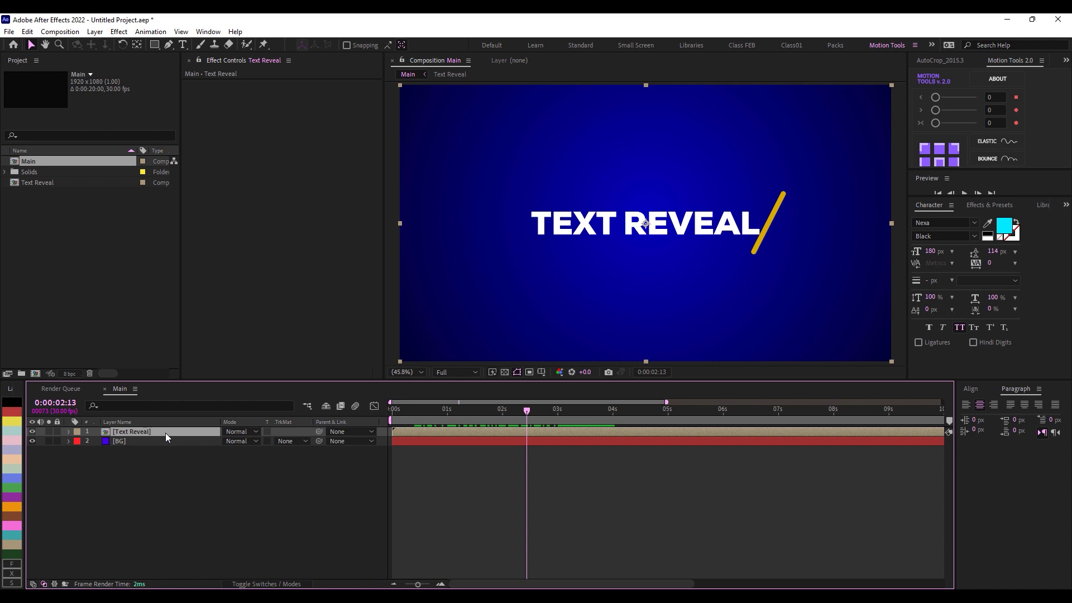
{"action": "key", "text": "ctrl+d"}
Step: Set the duplicated Text Reveal layer's scale to 100, -20% and move it down to sit just beneath the original text
{"action": "key", "text": "s"}
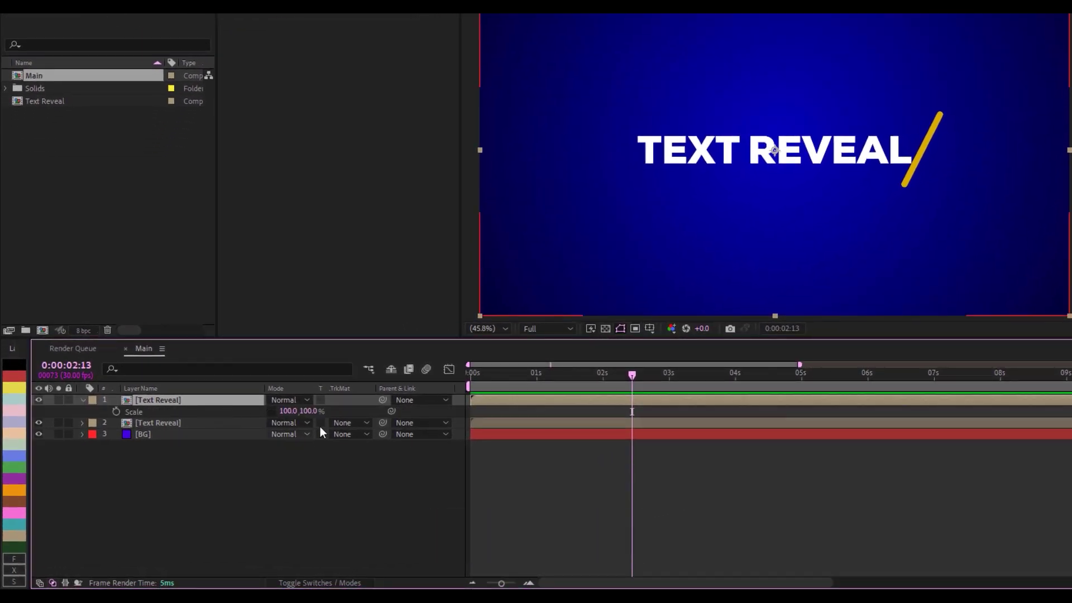
{"action": "left_click_drag", "start_coordinate": [308, 411], "coordinate": [239, 422]}
{"action": "left_click", "coordinate": [310, 411]}
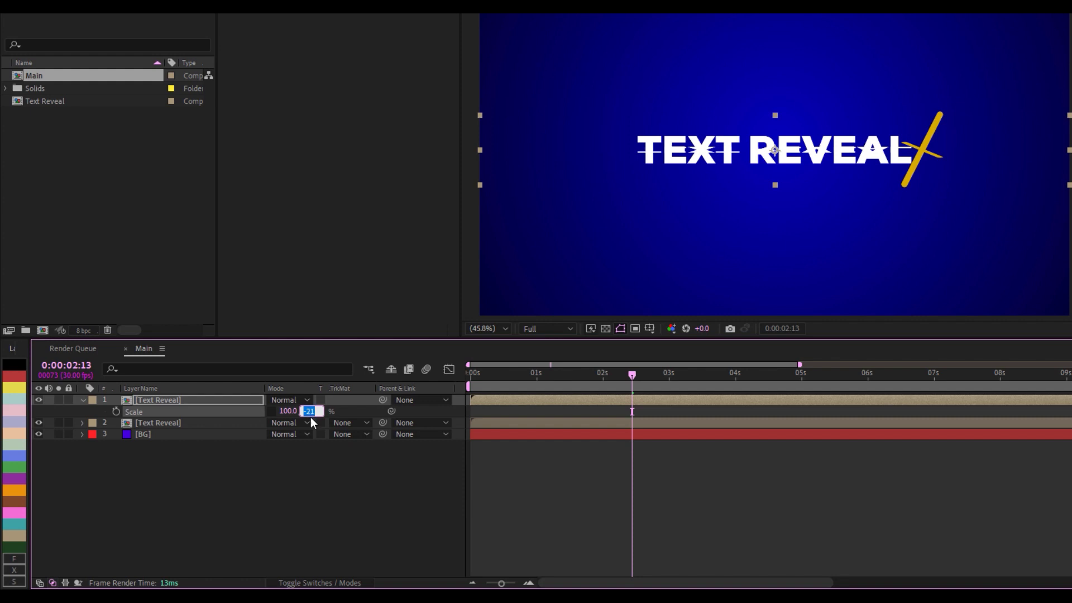
{"action": "type", "text": "-20"}
{"action": "left_click", "coordinate": [814, 162]}
{"action": "left_click_drag", "start_coordinate": [814, 162], "coordinate": [816, 177]}
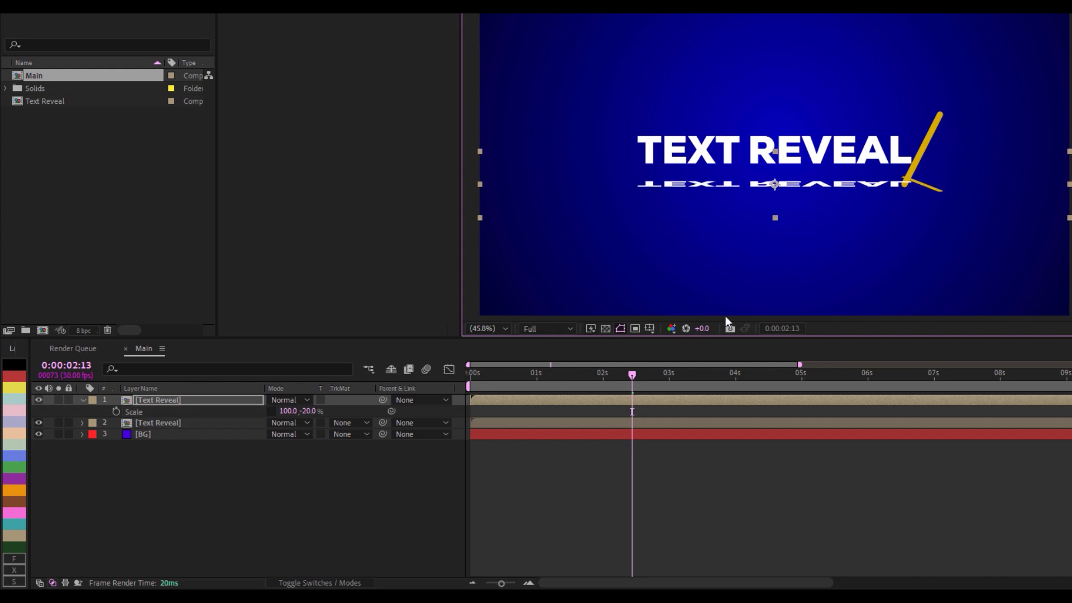
Step: Rename the flipped duplicate layer as Reflection
{"action": "left_click", "coordinate": [159, 400]}
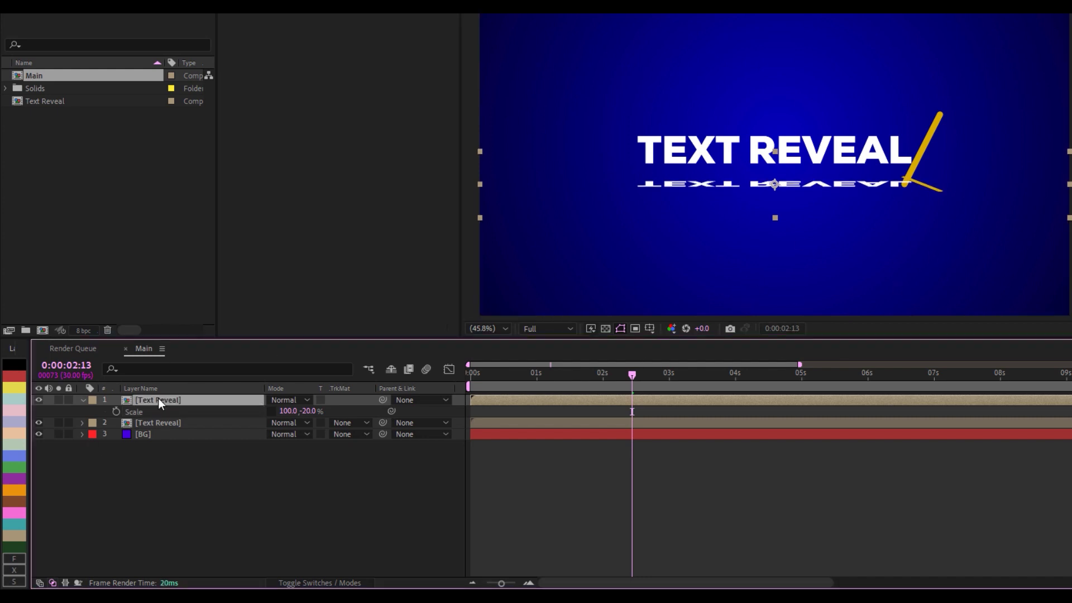
{"action": "key", "text": "Return"}
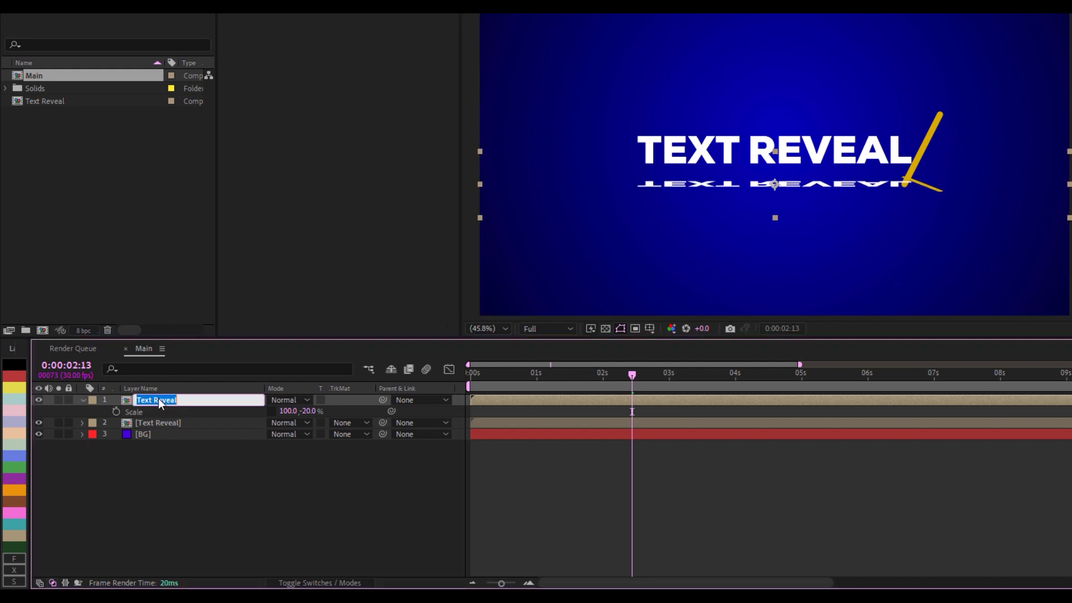
{"action": "type", "text": "REFle"}
{"action": "key", "text": "Return"}
Step: Apply Fast Box Blur to the Reflection layer with Blur Radius 20, Iterations 16 and Repeat Edge Pixels enabled
{"action": "key", "text": "ctrl+space"}
{"action": "type", "text": "fast "}
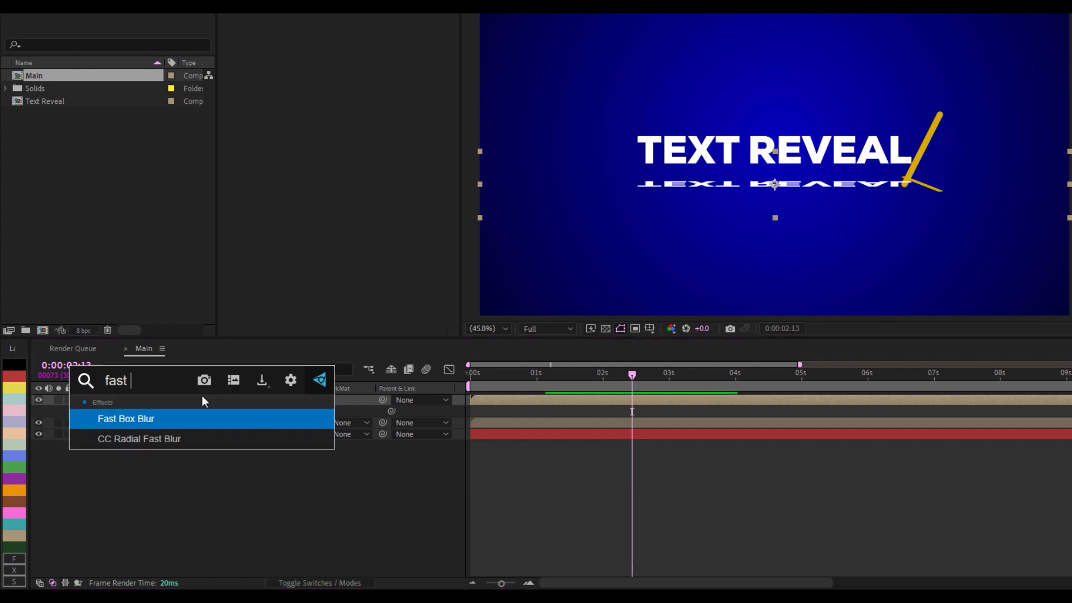
{"action": "type", "text": "bo"}
{"action": "key", "text": "Return"}
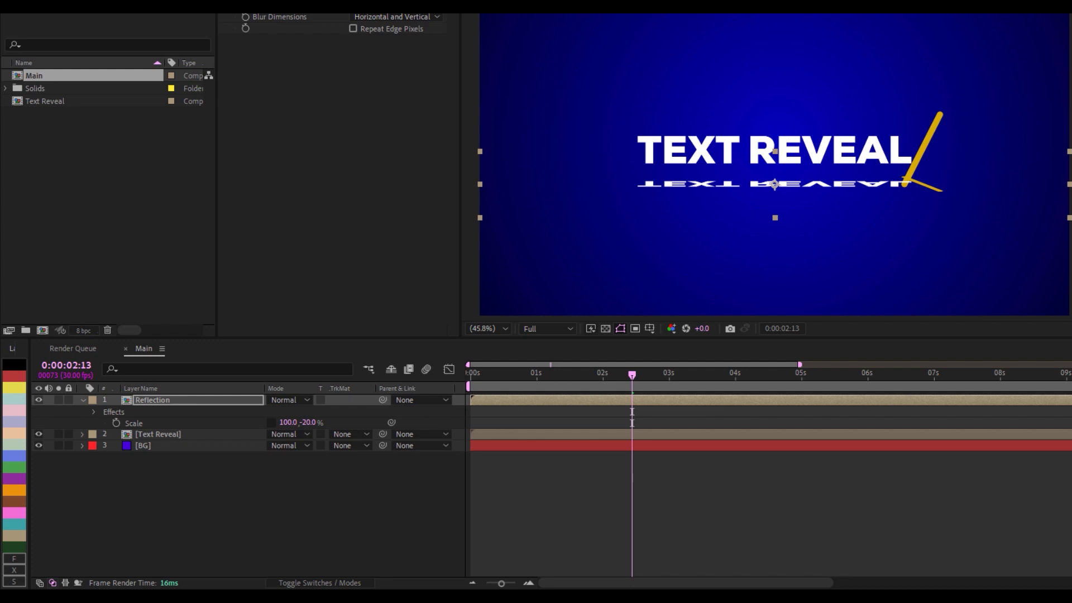
{"action": "left_click", "coordinate": [361, 32]}
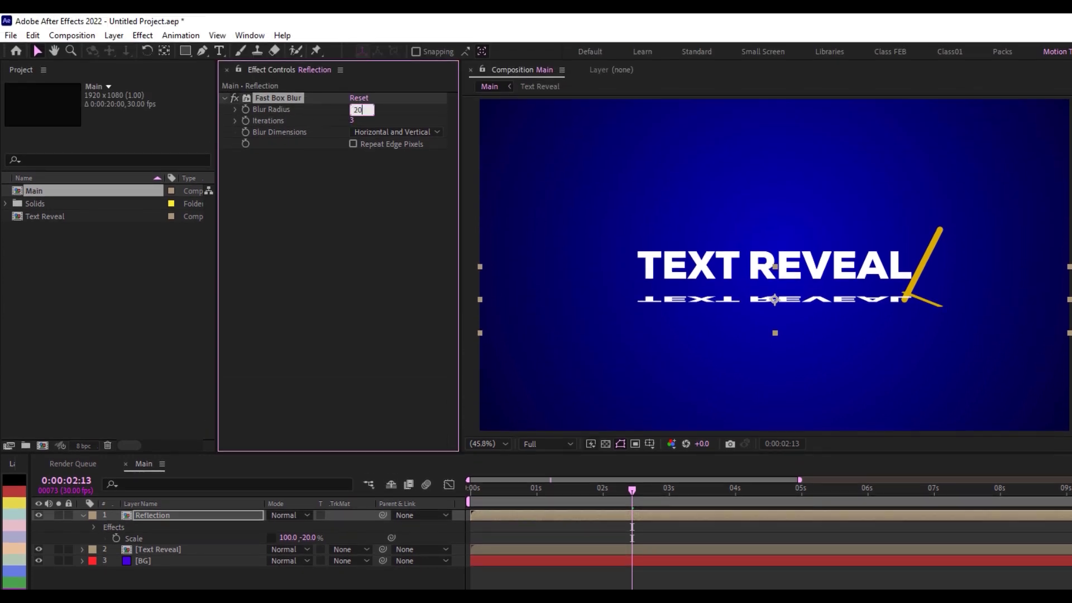
{"action": "left_click", "coordinate": [391, 109]}
{"action": "left_click", "coordinate": [353, 144]}
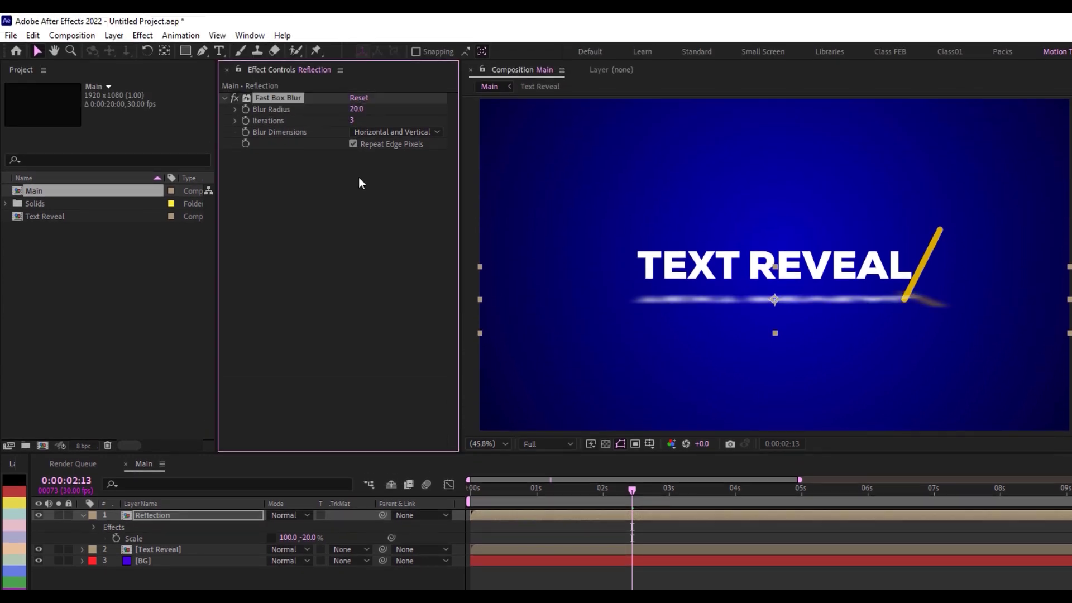
{"action": "left_click", "coordinate": [351, 126]}
{"action": "left_click", "coordinate": [353, 120]}
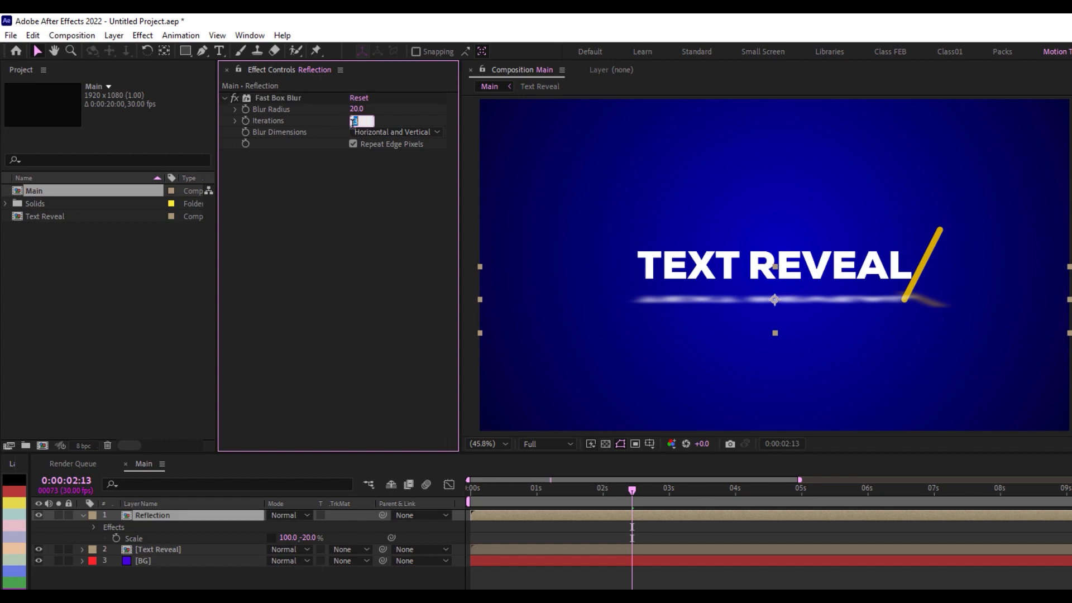
{"action": "key", "text": "Return"}
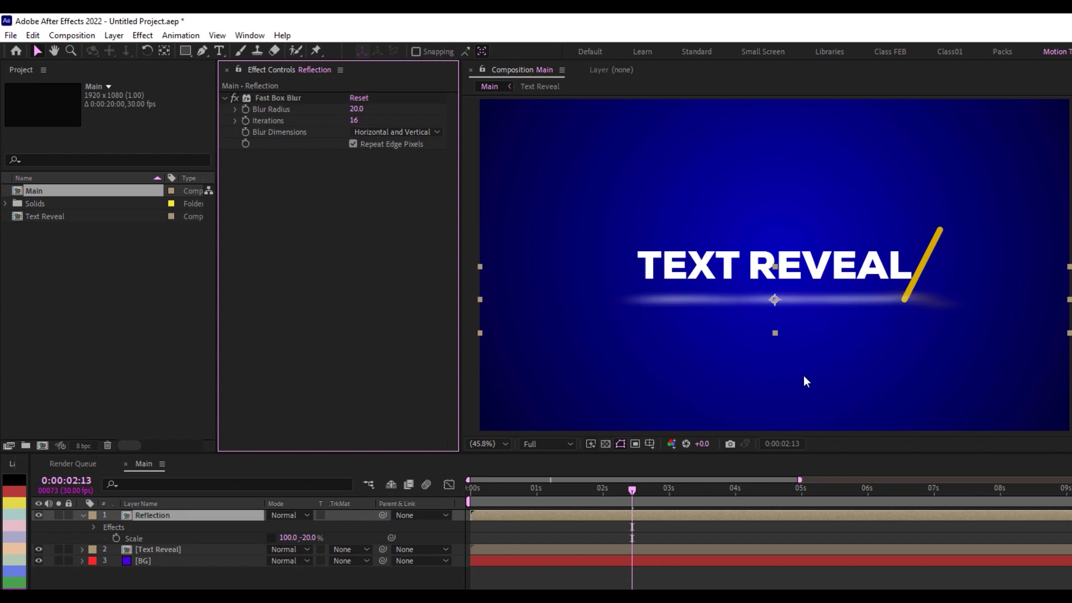
Step: Move the Reflection layer slightly further below the text at 0:00:03:20 and check the animation back to 0:00:02:16
{"action": "left_click_drag", "start_coordinate": [611, 491], "coordinate": [719, 542]}
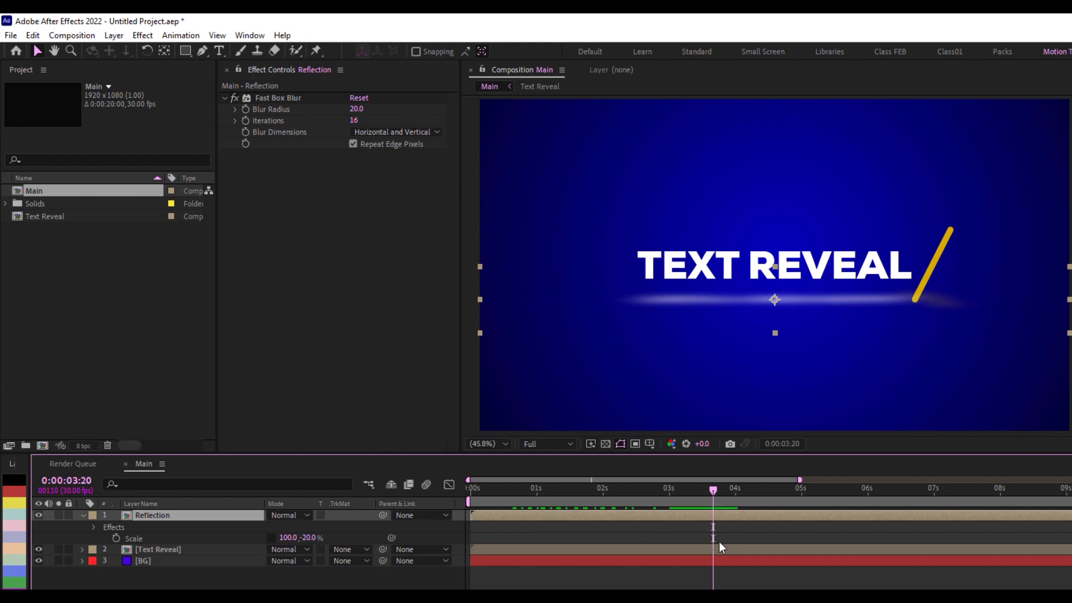
{"action": "left_click_drag", "start_coordinate": [776, 298], "coordinate": [776, 311]}
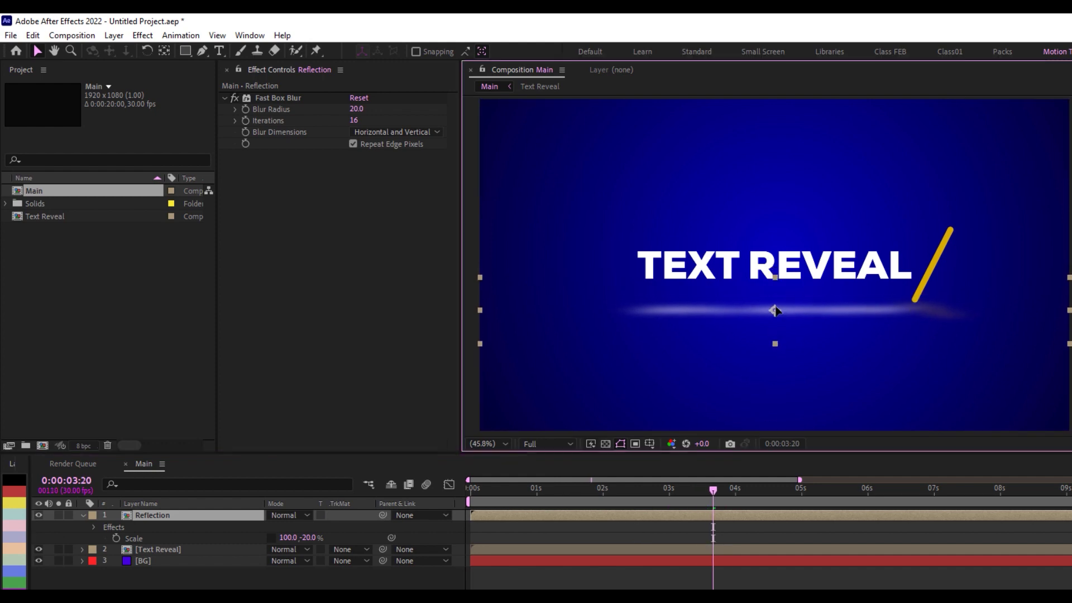
{"action": "left_click_drag", "start_coordinate": [715, 491], "coordinate": [638, 490]}
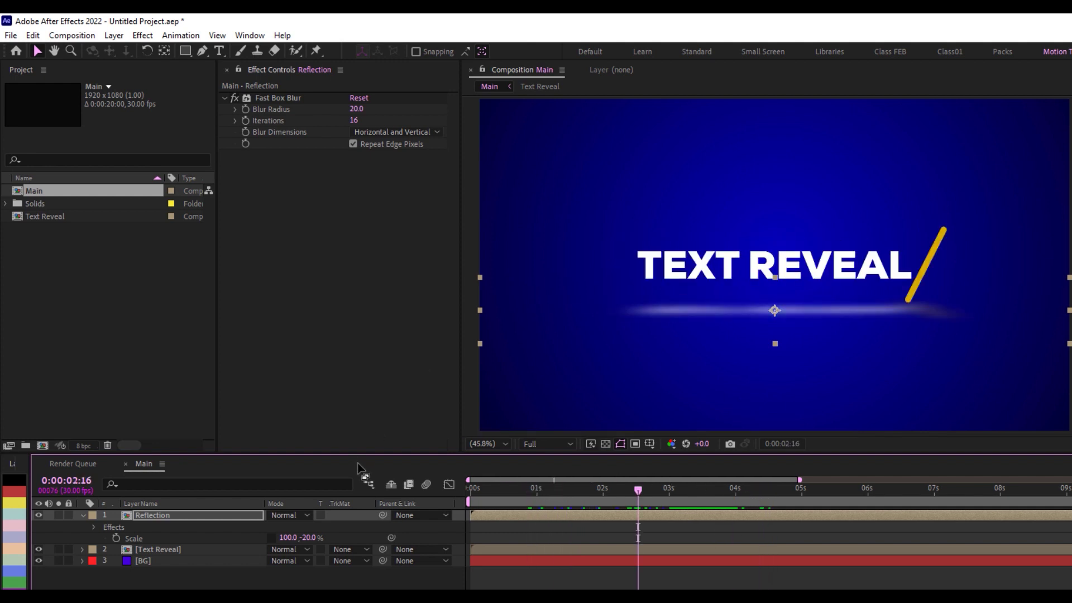
Step: Set the Reflection layer's opacity to 55% and return the current time to 0:00:00:00
{"action": "left_click", "coordinate": [217, 512]}
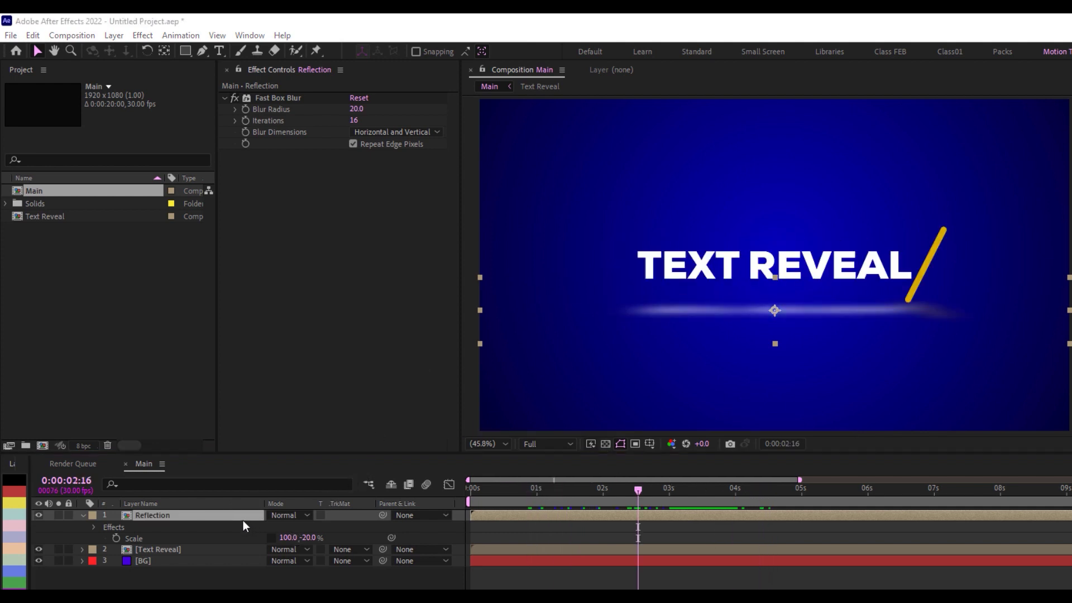
{"action": "key", "text": "t"}
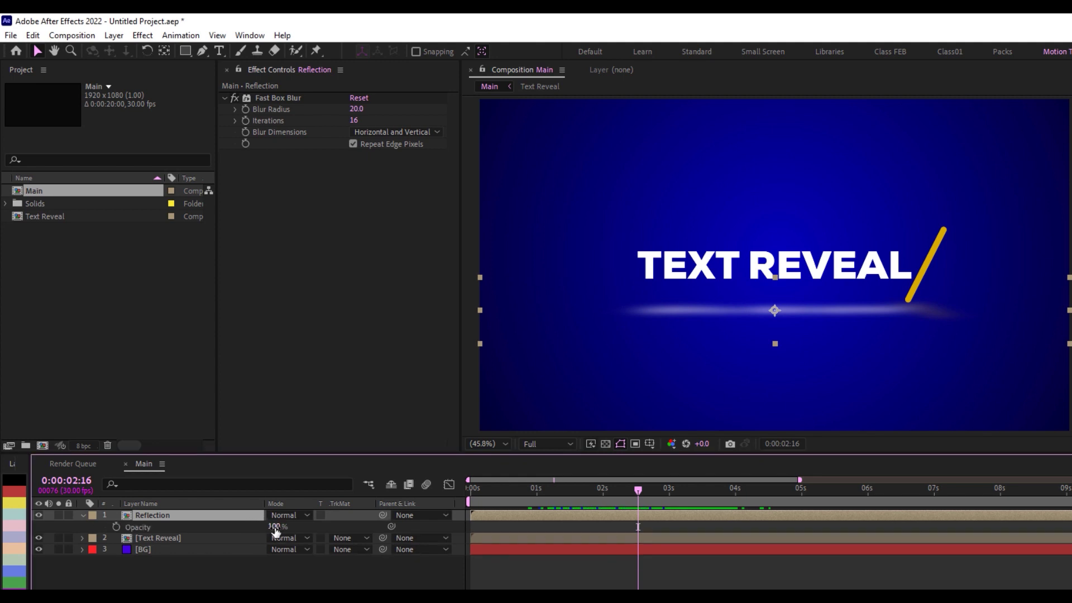
{"action": "left_click", "coordinate": [274, 527]}
{"action": "type", "text": "56"}
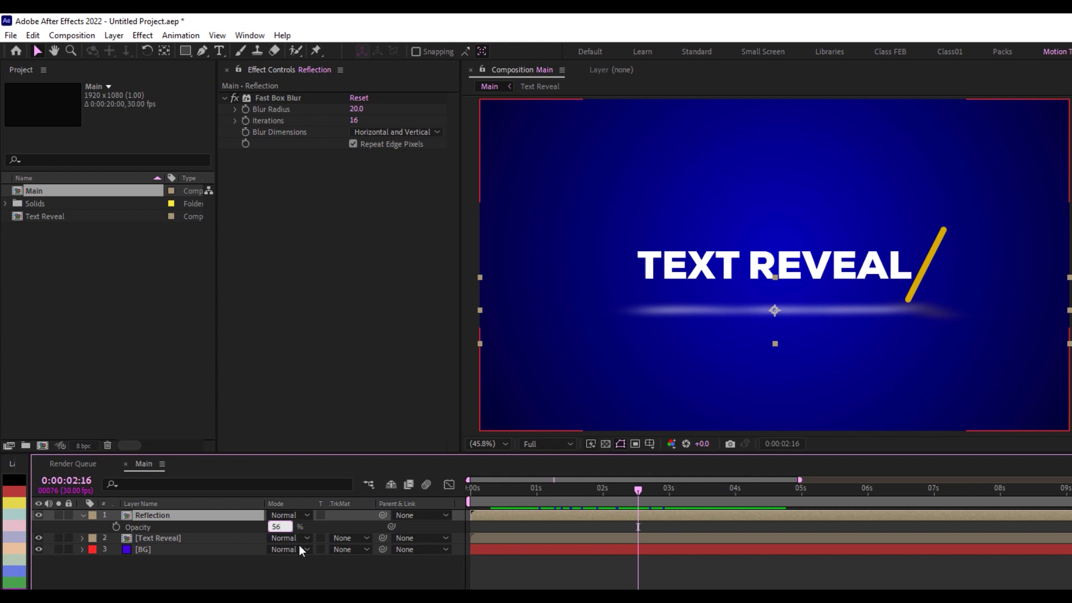
{"action": "type", "text": "5"}
{"action": "left_click", "coordinate": [308, 583]}
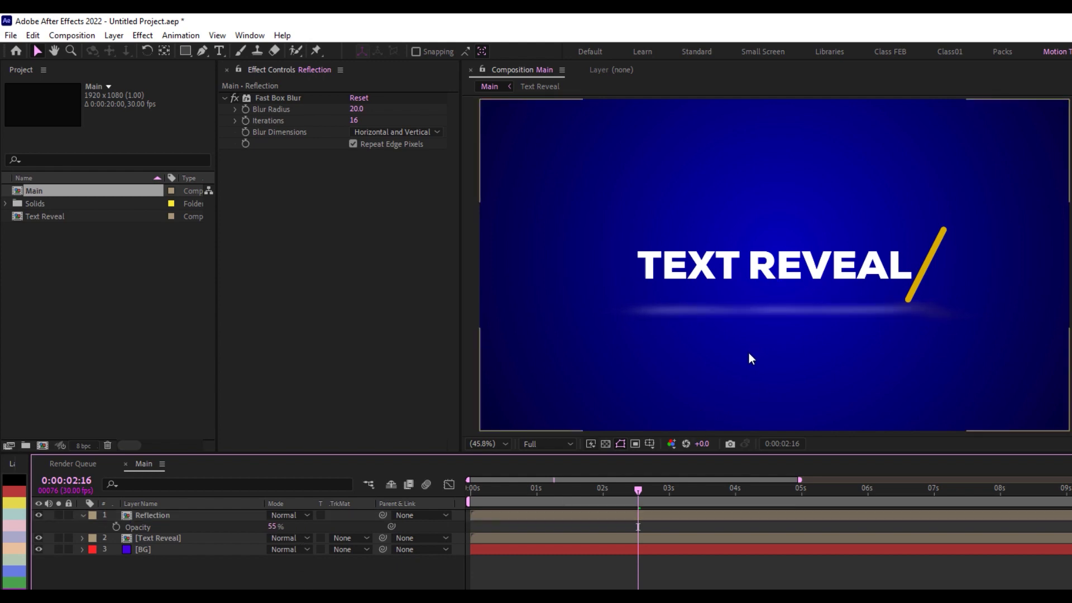
{"action": "left_click_drag", "start_coordinate": [554, 486], "coordinate": [471, 489]}
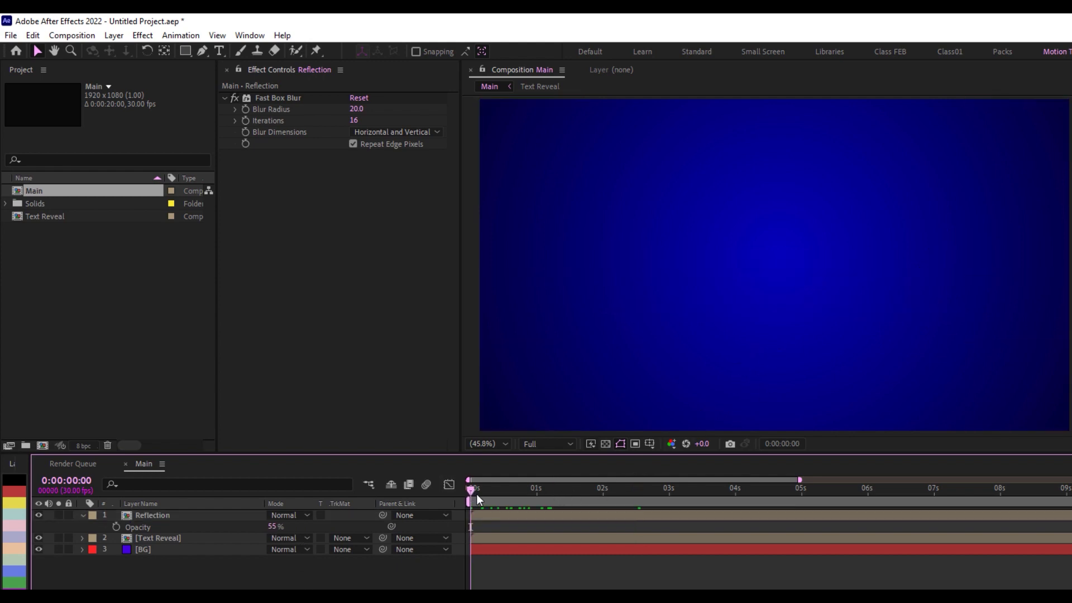
Step: Preview the Main composition and apply the Glow effect to the Text Reveal layer at 0:00:03:15
{"action": "key", "text": "space"}
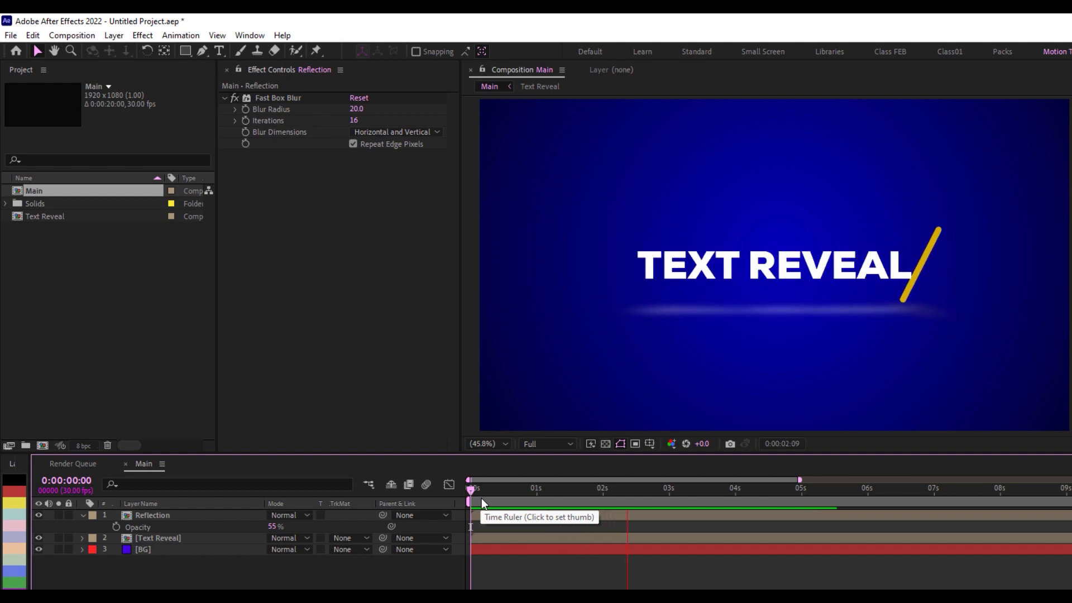
{"action": "left_click_drag", "start_coordinate": [640, 494], "coordinate": [703, 500]}
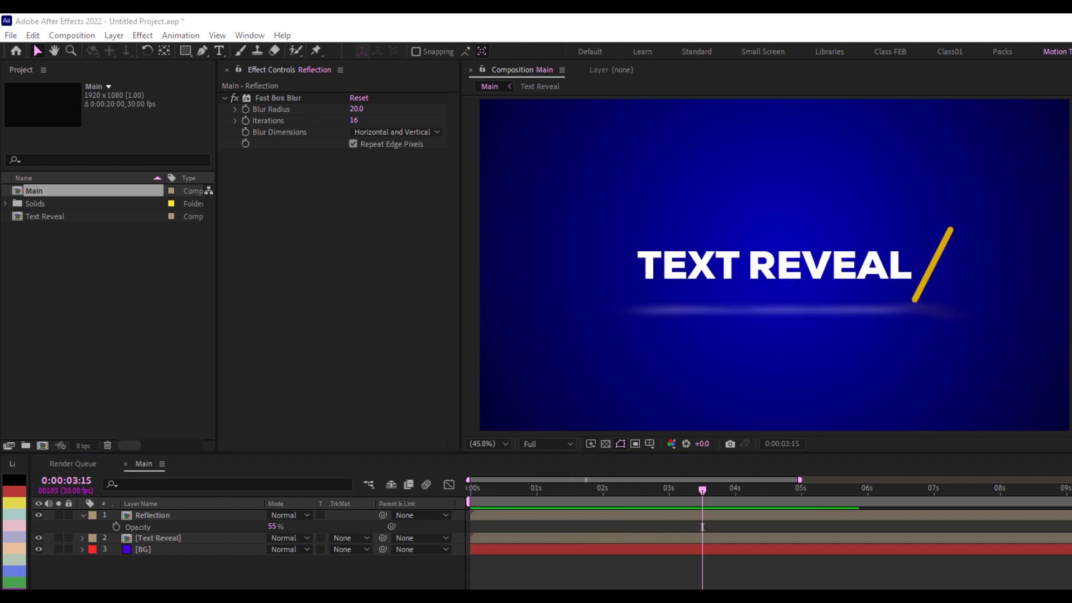
{"action": "left_click", "coordinate": [162, 539]}
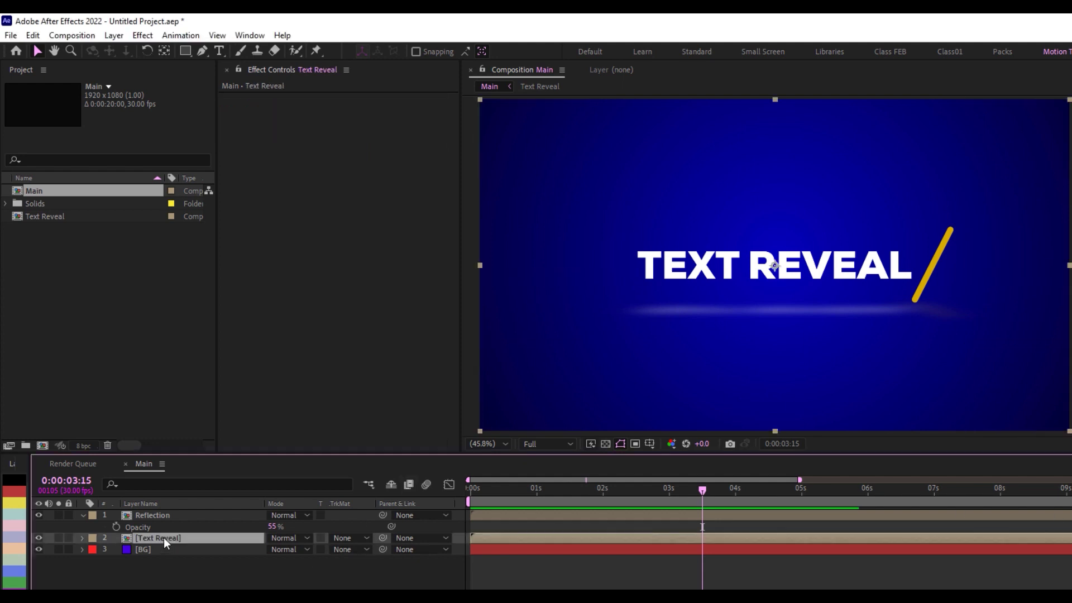
{"action": "key", "text": "ctrl+space"}
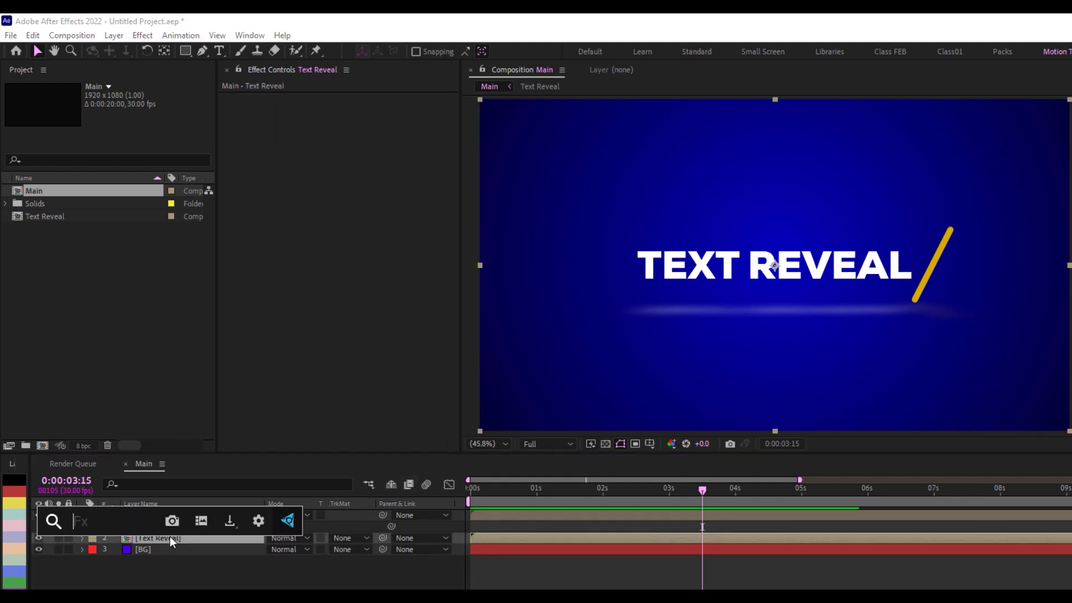
{"action": "type", "text": "glow"}
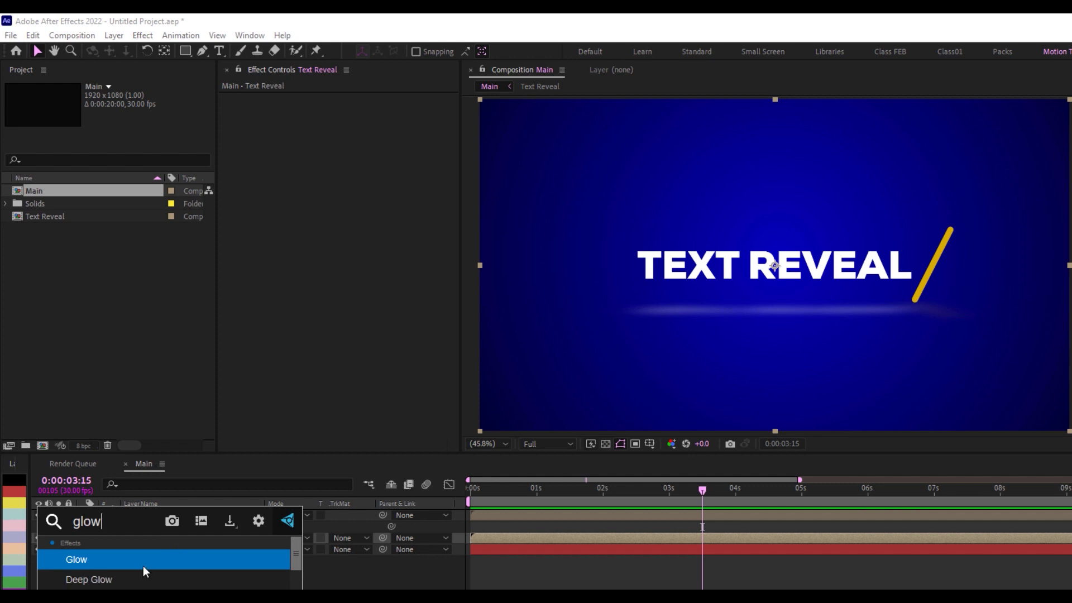
{"action": "left_click", "coordinate": [143, 562]}
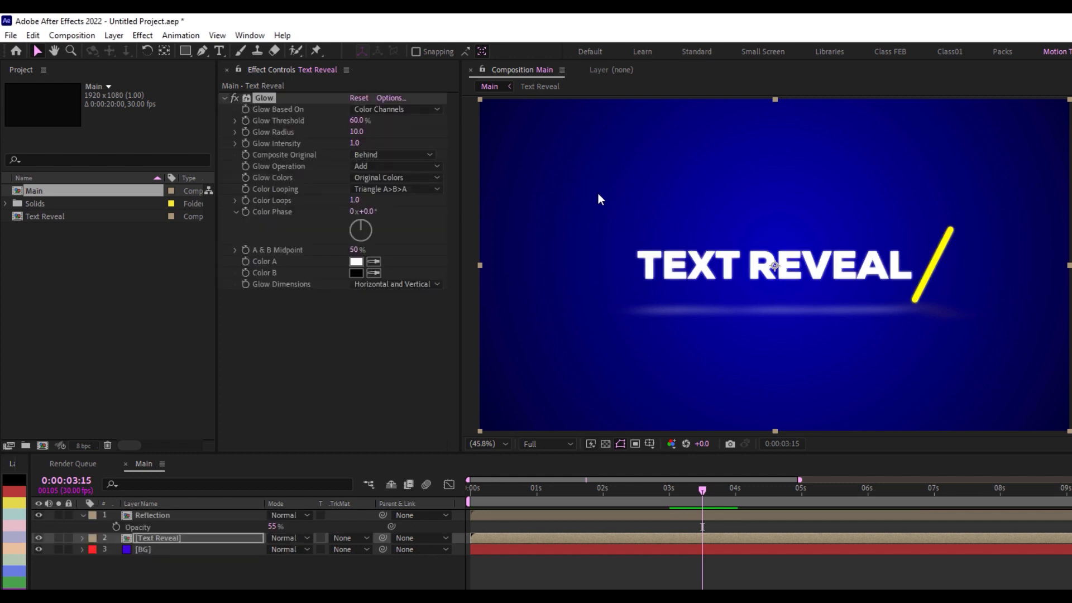
Step: Set the Glow effect's Threshold to 100%, Radius to 305 and Intensity to 1.3
{"action": "left_click_drag", "start_coordinate": [358, 120], "coordinate": [522, 127]}
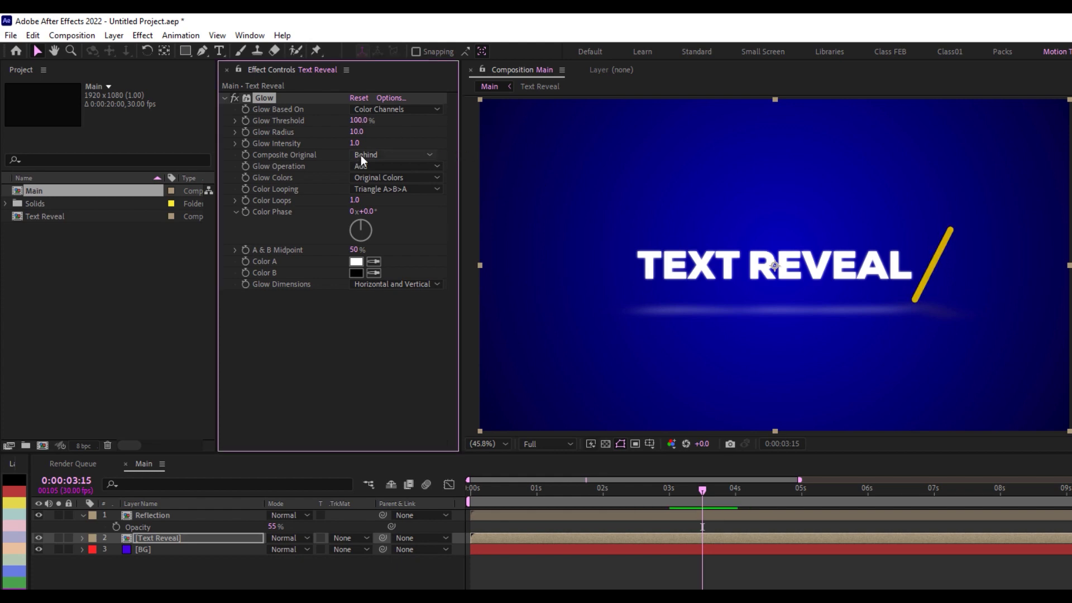
{"action": "left_click", "coordinate": [357, 133]}
{"action": "type", "text": "30"}
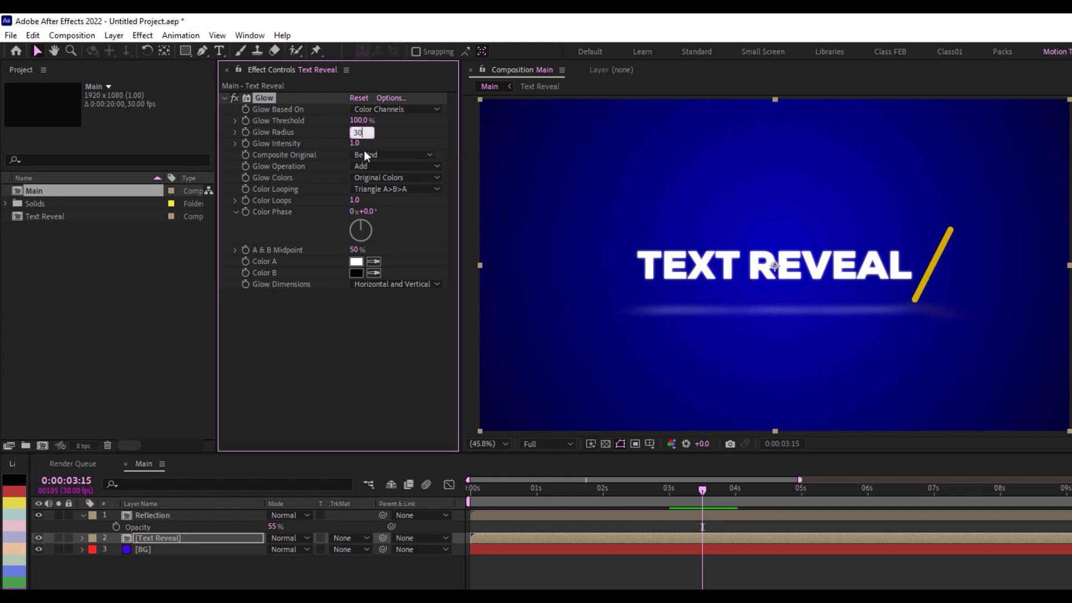
{"action": "type", "text": "5"}
{"action": "key", "text": "Return"}
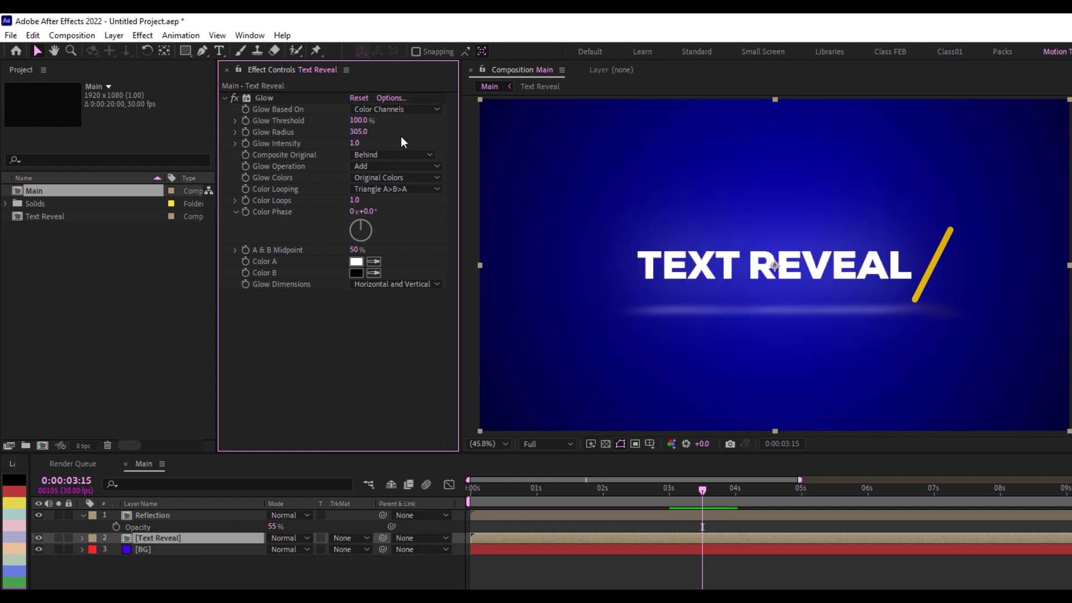
{"action": "left_click", "coordinate": [357, 145]}
{"action": "type", "text": "1.3"}
{"action": "key", "text": "Return"}
Step: Compare the Text Reveal layer with and without Glow, checking the animation up to 0:00:05:09
{"action": "left_click", "coordinate": [235, 99]}
{"action": "left_click", "coordinate": [235, 98]}
{"action": "left_click", "coordinate": [235, 99]}
{"action": "left_click_drag", "start_coordinate": [633, 491], "coordinate": [822, 499]}
{"action": "left_click", "coordinate": [233, 101]}
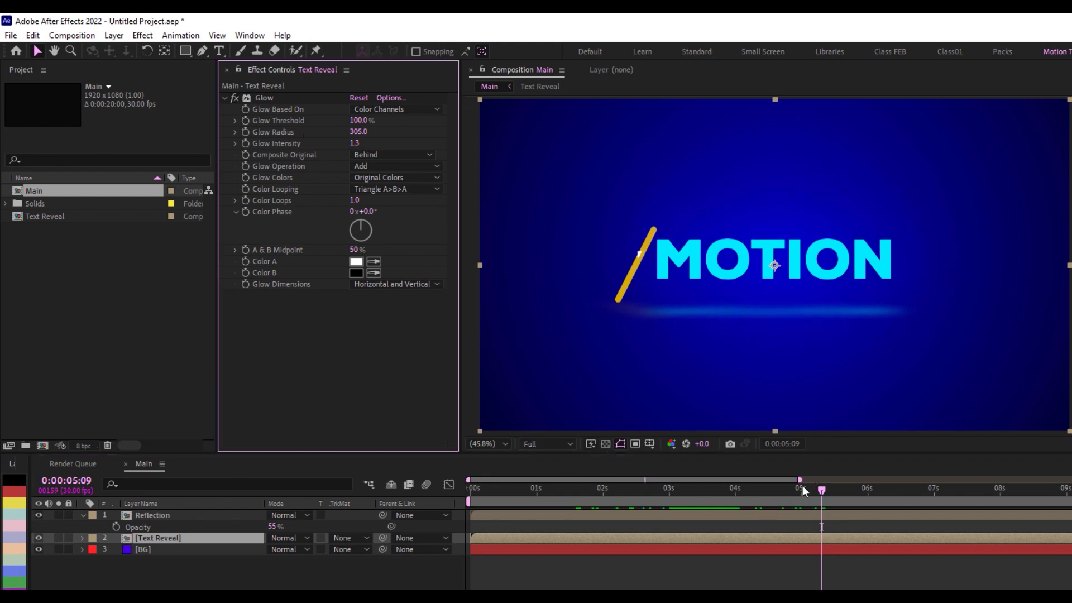
Step: Preview the Main composition from 0:00:00:00 and inspect where the stroke crosses both texts at 0:00:04:08
{"action": "left_click_drag", "start_coordinate": [803, 486], "coordinate": [450, 485]}
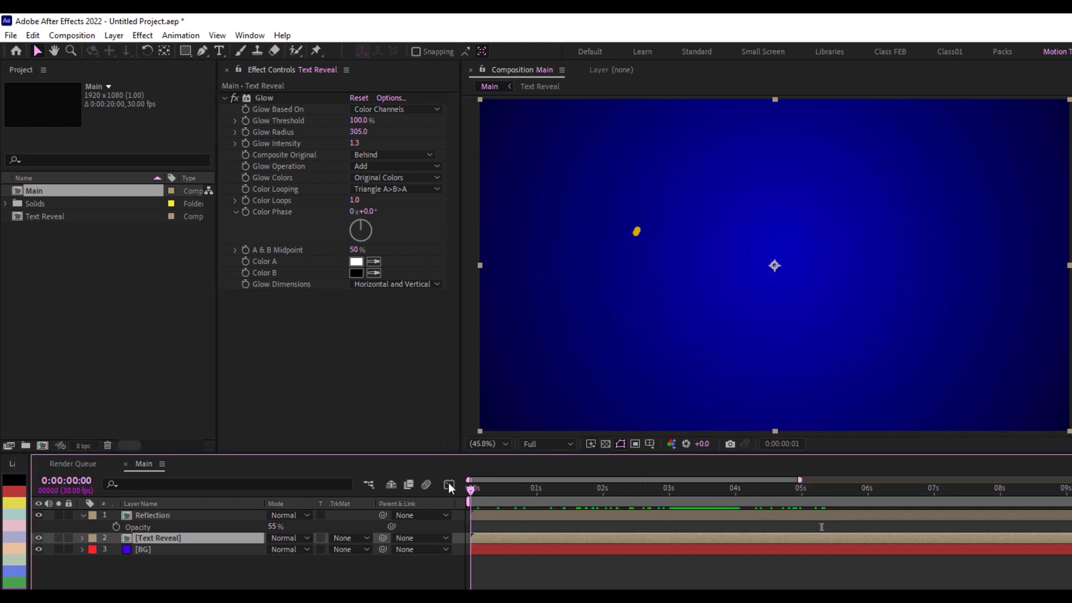
{"action": "left_click", "coordinate": [538, 584]}
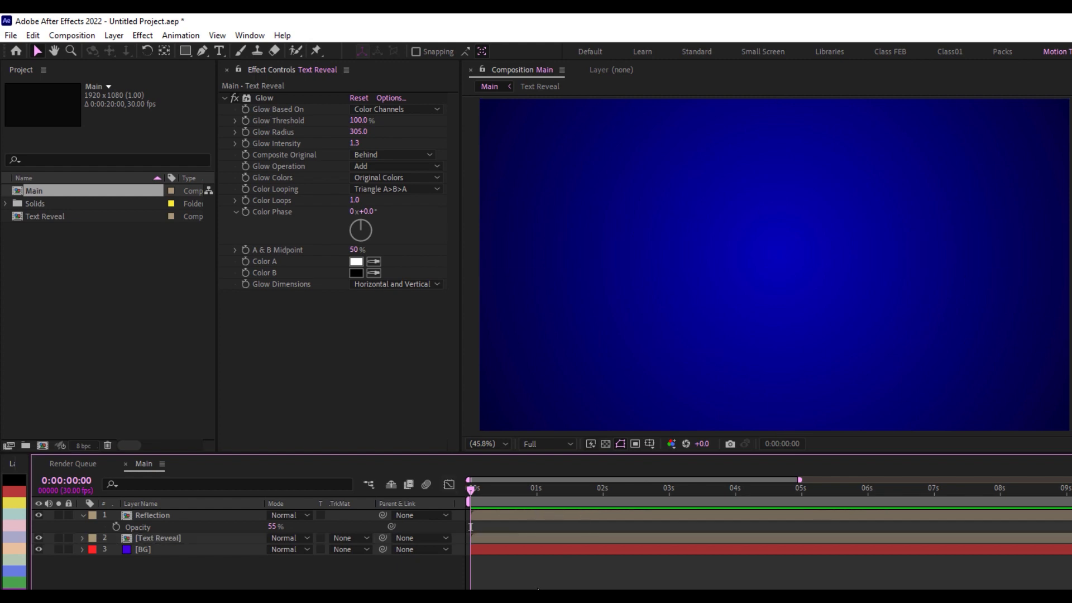
{"action": "key", "text": "space"}
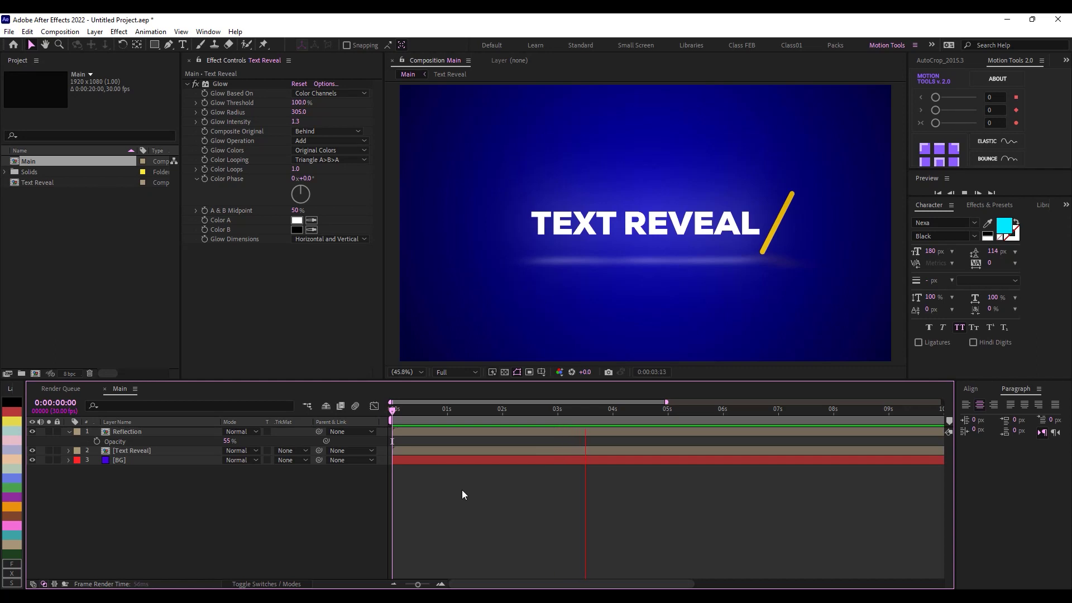
{"action": "left_click_drag", "start_coordinate": [614, 412], "coordinate": [627, 410]}
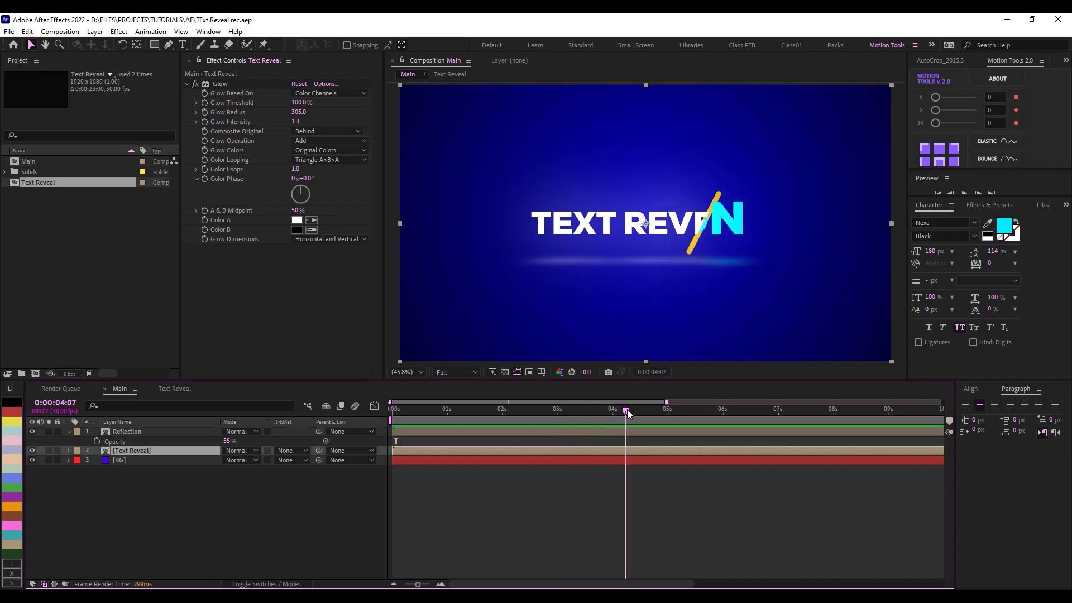
{"action": "key", "text": "slash"}
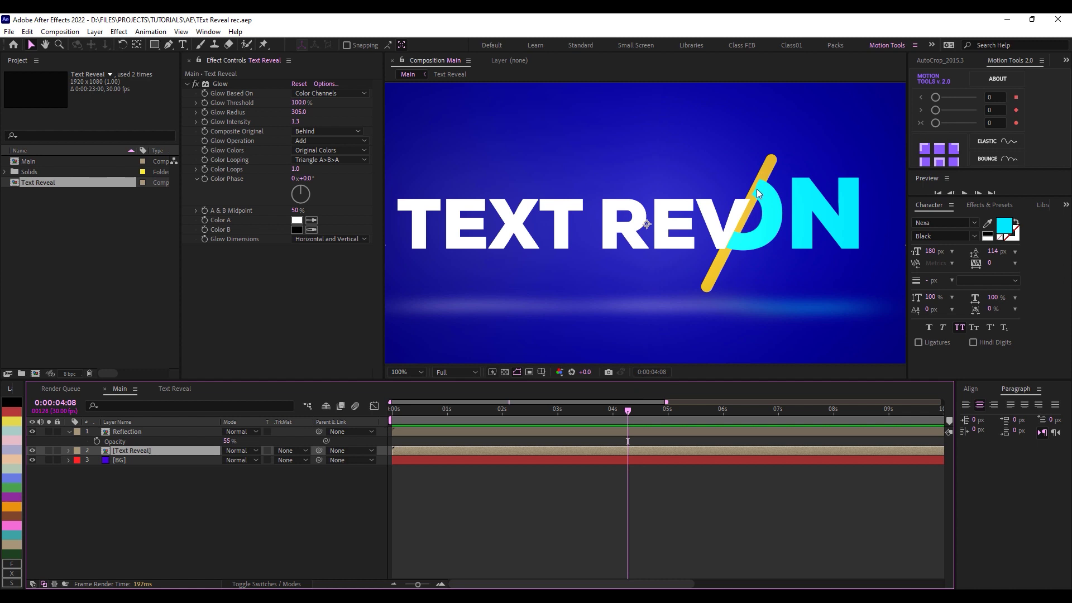
{"action": "key", "text": "comma"}
{"action": "key", "text": "comma"}
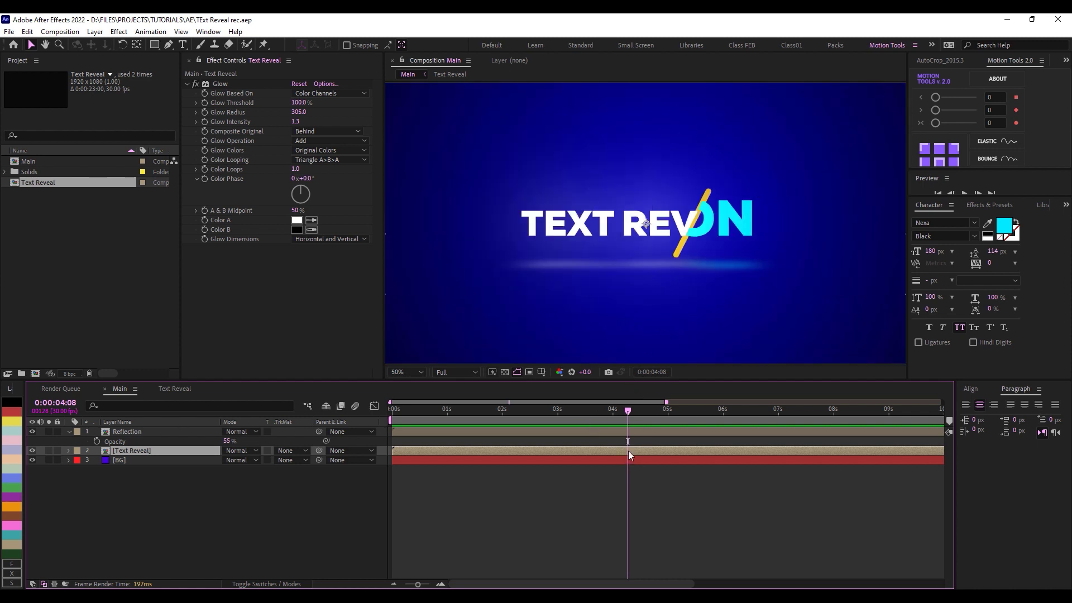
Step: Open the Text Reveal composition and move the Stroke layer to the top of the layer stack, checking the stroke over the text
{"action": "double_click", "coordinate": [624, 452]}
{"action": "left_click_drag", "start_coordinate": [139, 471], "coordinate": [143, 431]}
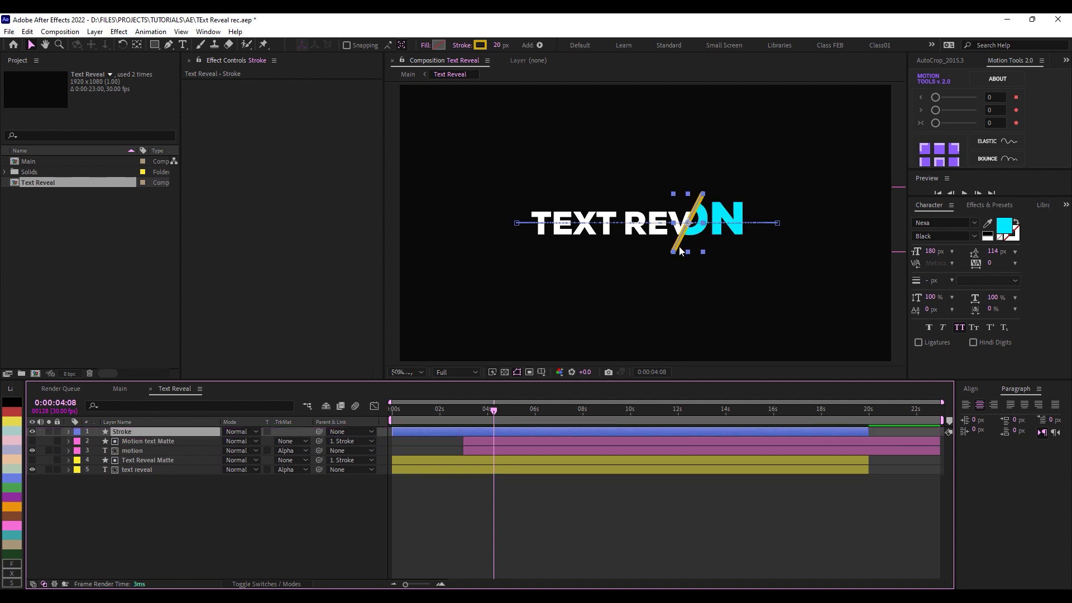
{"action": "key", "text": "period"}
{"action": "key", "text": "period"}
{"action": "key", "text": "comma"}
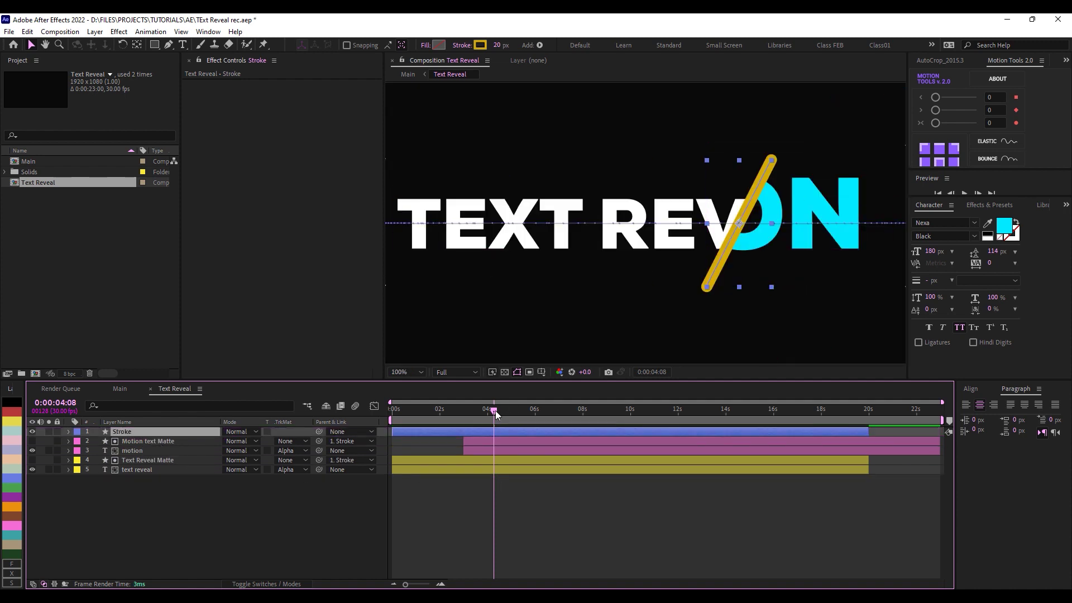
{"action": "mouse_move", "coordinate": [496, 413]}
{"action": "left_mouse_down"}
{"action": "mouse_move", "coordinate": [532, 413]}
{"action": "mouse_move", "coordinate": [505, 417]}
{"action": "left_mouse_up"}
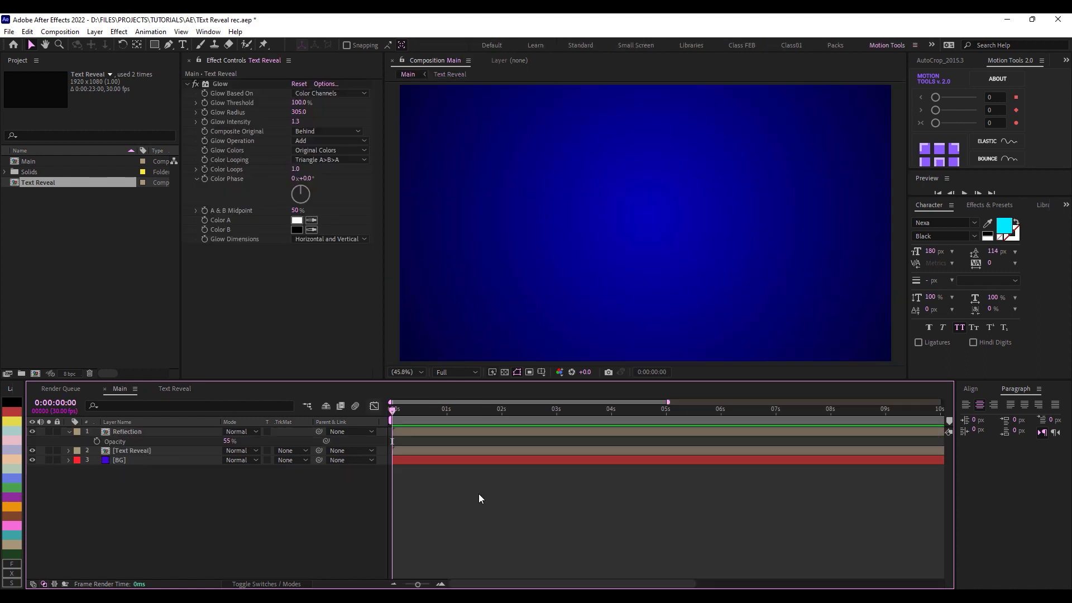
Step: Preview the Main composition from the start and reopen the Text Reveal composition
{"action": "key", "text": "space"}
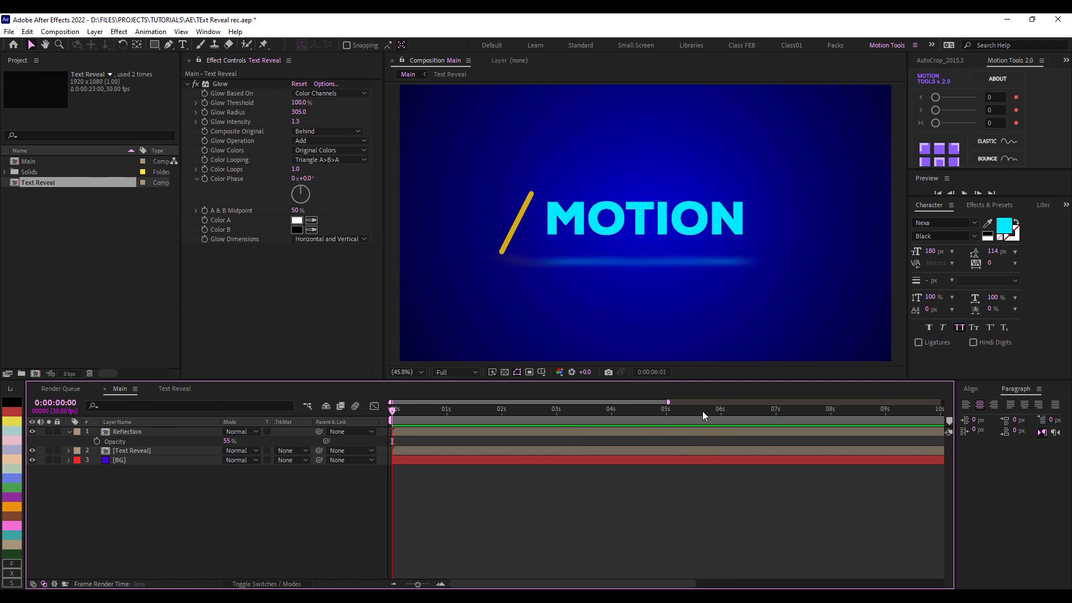
{"action": "left_click", "coordinate": [733, 414]}
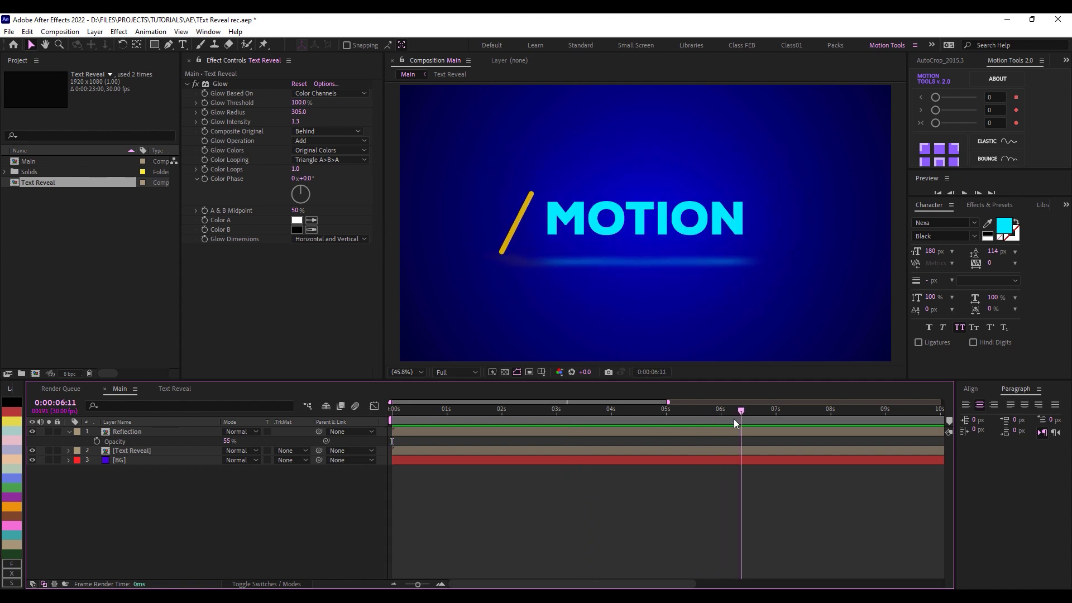
{"action": "double_click", "coordinate": [165, 451]}
{"action": "left_click", "coordinate": [394, 371]}
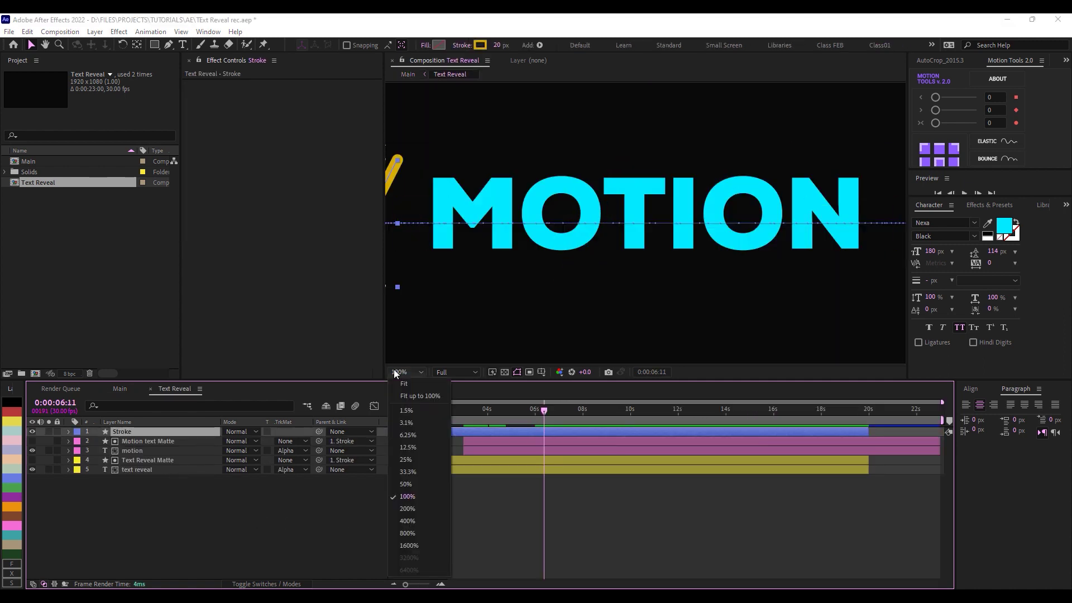
{"action": "left_click", "coordinate": [421, 398]}
Step: Add a Scale keyframe of 110% to the text reveal layer at 0:00:01:01
{"action": "mouse_move", "coordinate": [447, 411]}
{"action": "left_mouse_down"}
{"action": "mouse_move", "coordinate": [417, 411]}
{"action": "mouse_move", "coordinate": [458, 412]}
{"action": "left_mouse_up"}
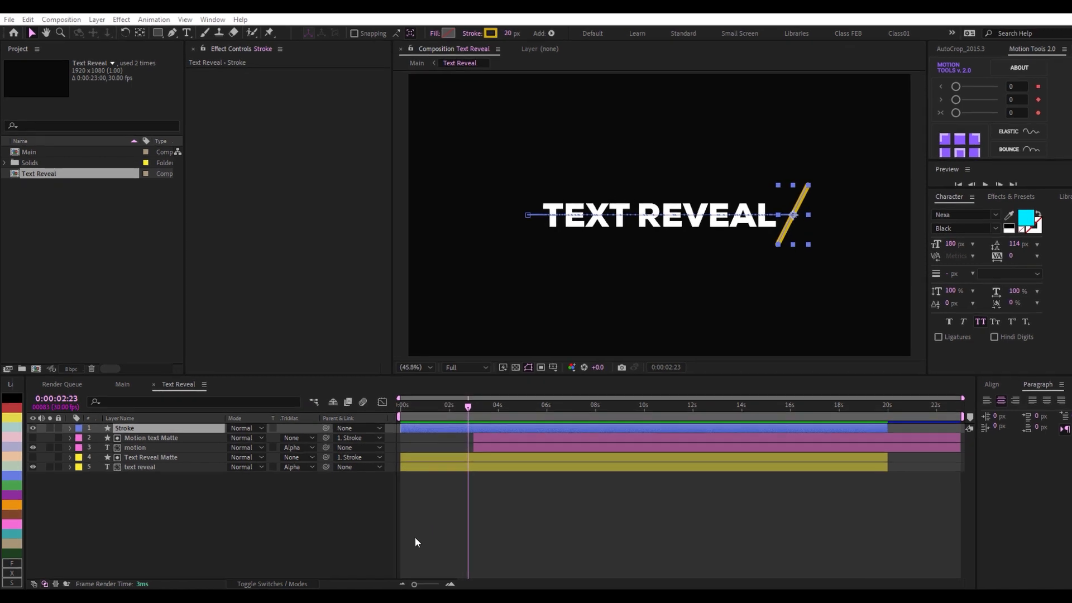
{"action": "left_click", "coordinate": [441, 585]}
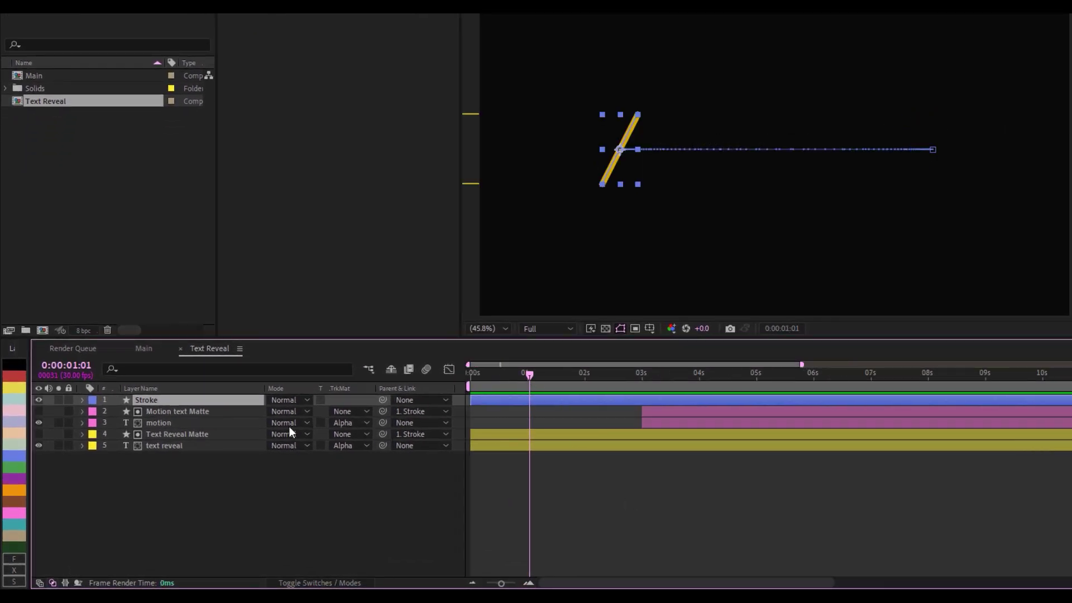
{"action": "left_click", "coordinate": [173, 445]}
{"action": "key", "text": "s"}
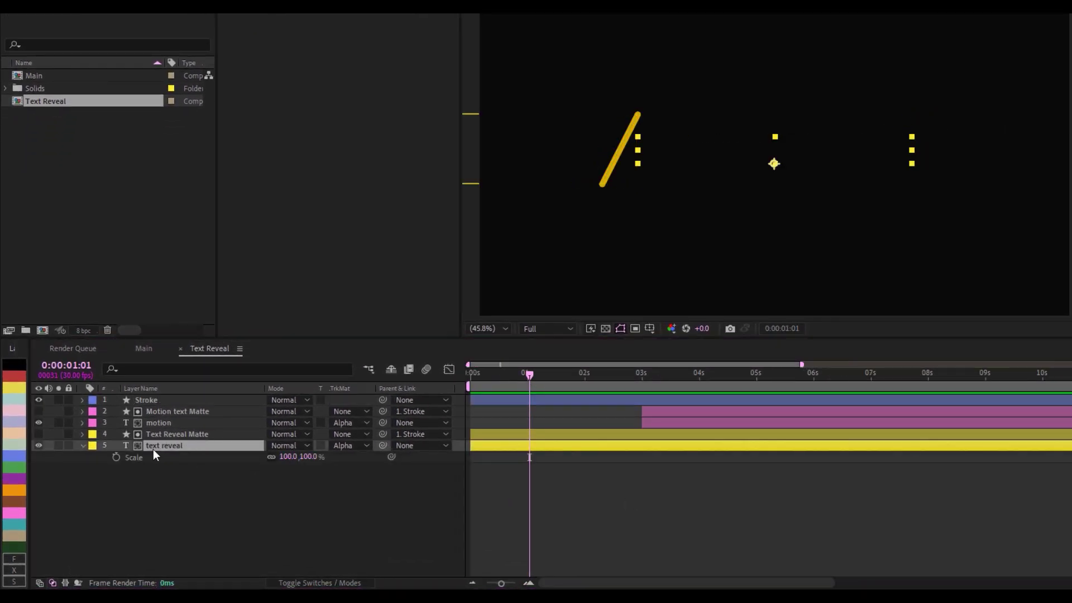
{"action": "left_click", "coordinate": [308, 456]}
{"action": "type", "text": "110"}
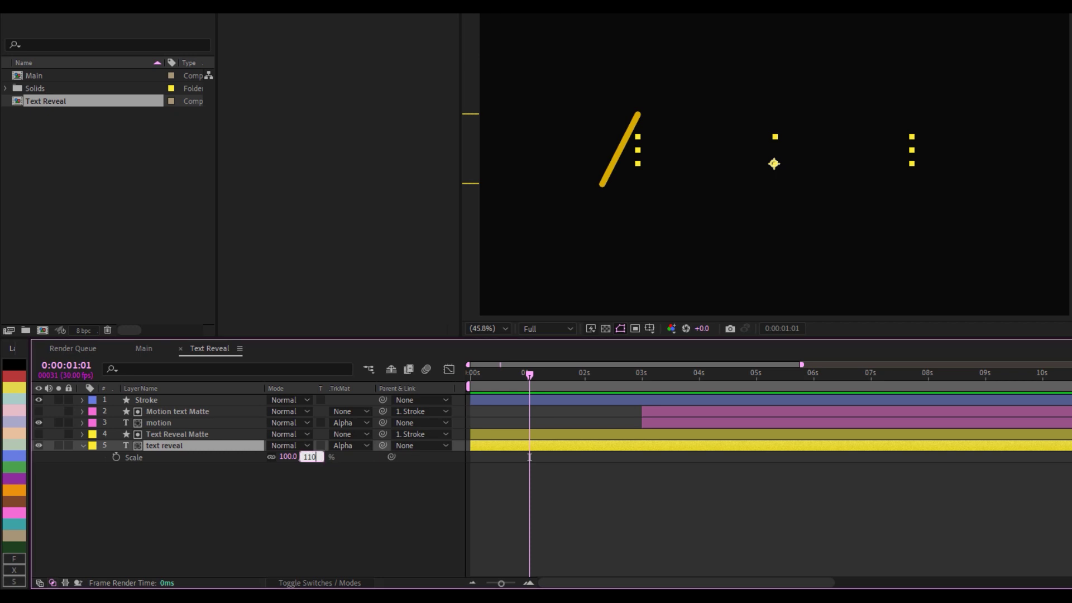
{"action": "key", "text": "Return"}
Step: Set the text reveal layer's Scale to 100% at 0:00:03:00
{"action": "left_click_drag", "start_coordinate": [636, 376], "coordinate": [642, 378]}
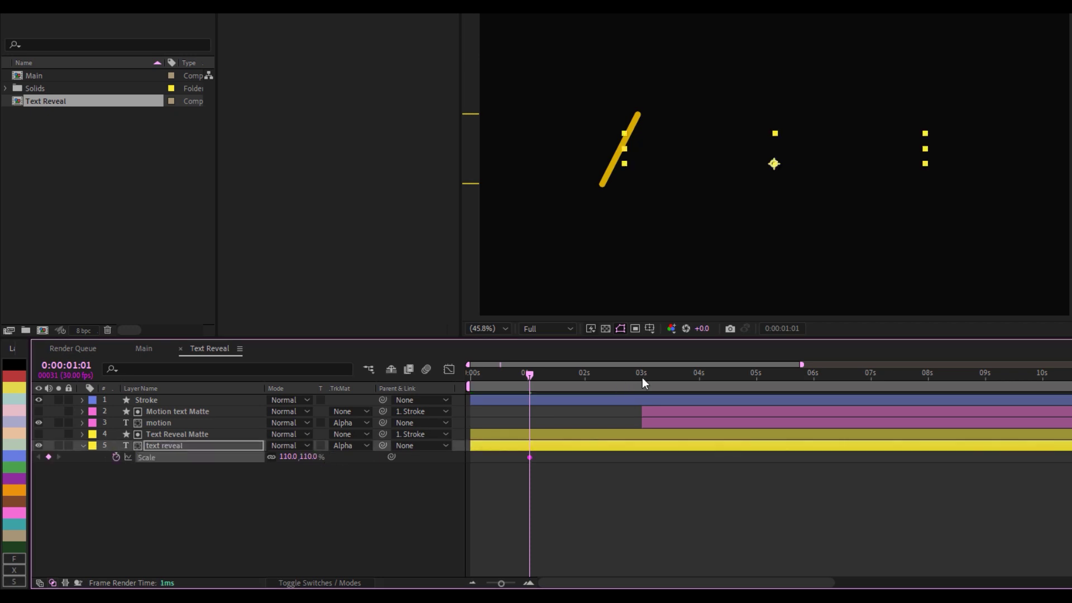
{"action": "left_click", "coordinate": [310, 457]}
{"action": "type", "text": "100"}
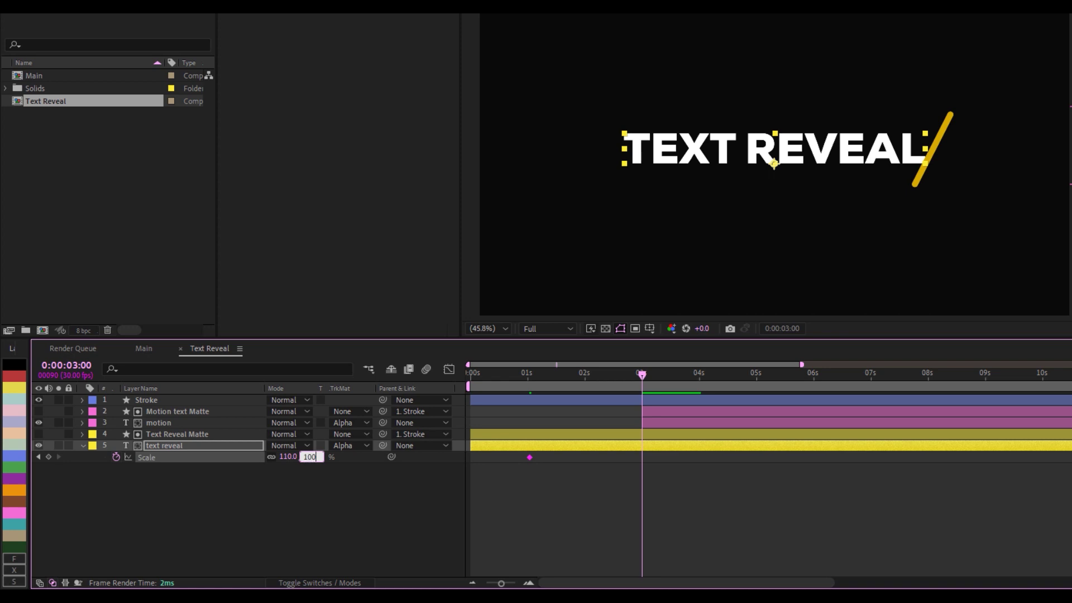
Step: Apply Easy Ease to both Scale keyframes of the text reveal layer and reshape their curve in the Graph Editor
{"action": "left_click_drag", "start_coordinate": [683, 498], "coordinate": [530, 455]}
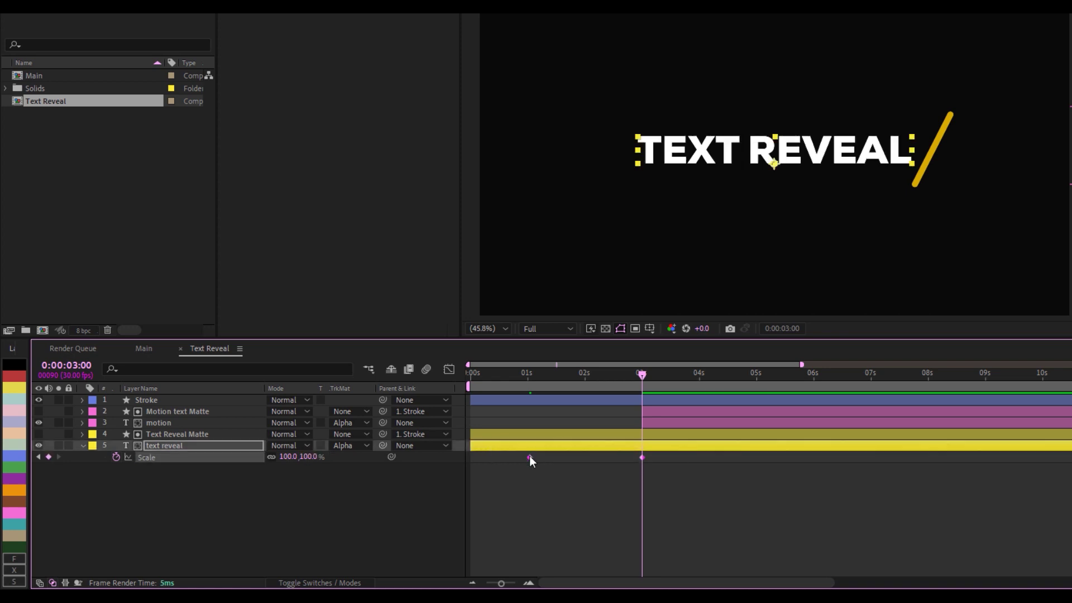
{"action": "right_click", "coordinate": [645, 458]}
{"action": "mouse_move", "coordinate": [693, 450]}
{"action": "left_click", "coordinate": [832, 476]}
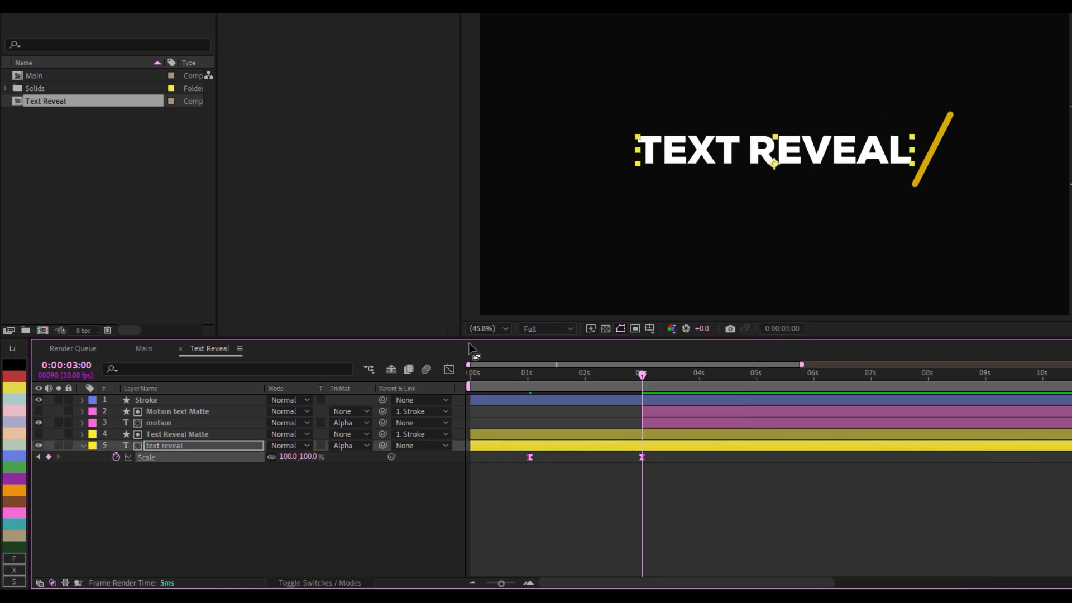
{"action": "left_click", "coordinate": [450, 369]}
{"action": "left_click_drag", "start_coordinate": [698, 434], "coordinate": [565, 405]}
{"action": "left_click", "coordinate": [450, 369]}
Step: Preview the text reveal layer's scale animation and move the current time to 0:00:04:00
{"action": "left_click_drag", "start_coordinate": [608, 377], "coordinate": [494, 373]}
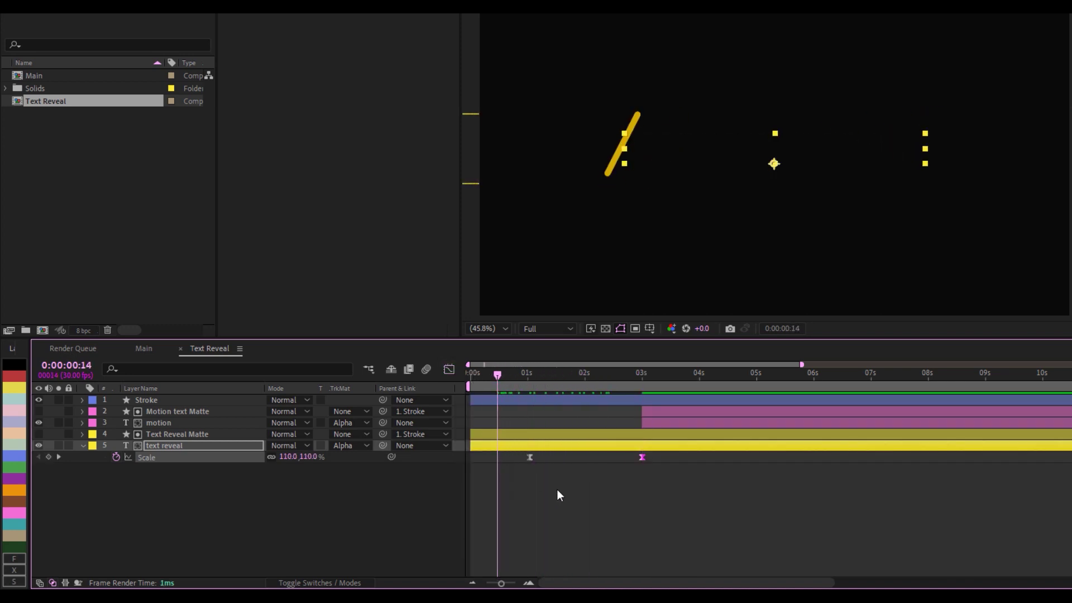
{"action": "key", "text": "space"}
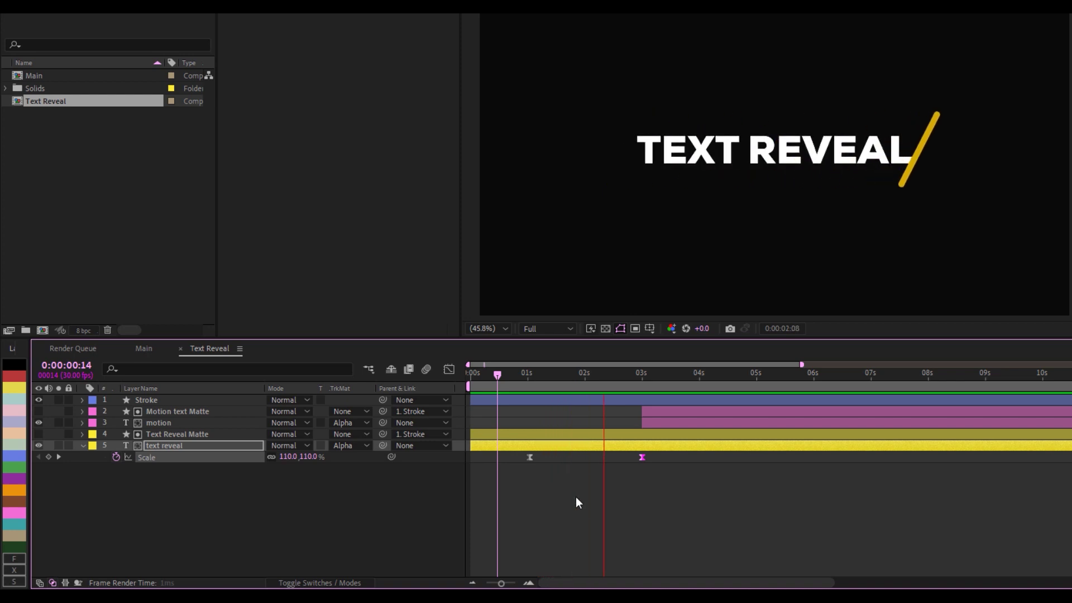
{"action": "left_click_drag", "start_coordinate": [575, 375], "coordinate": [520, 374]}
{"action": "key", "text": "space"}
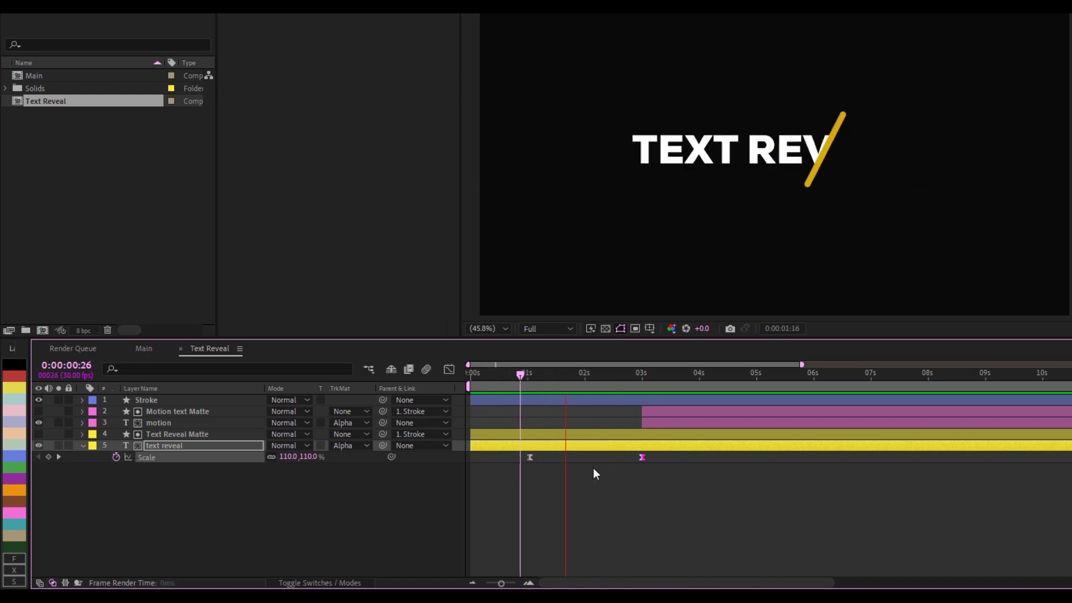
{"action": "left_click", "coordinate": [642, 375]}
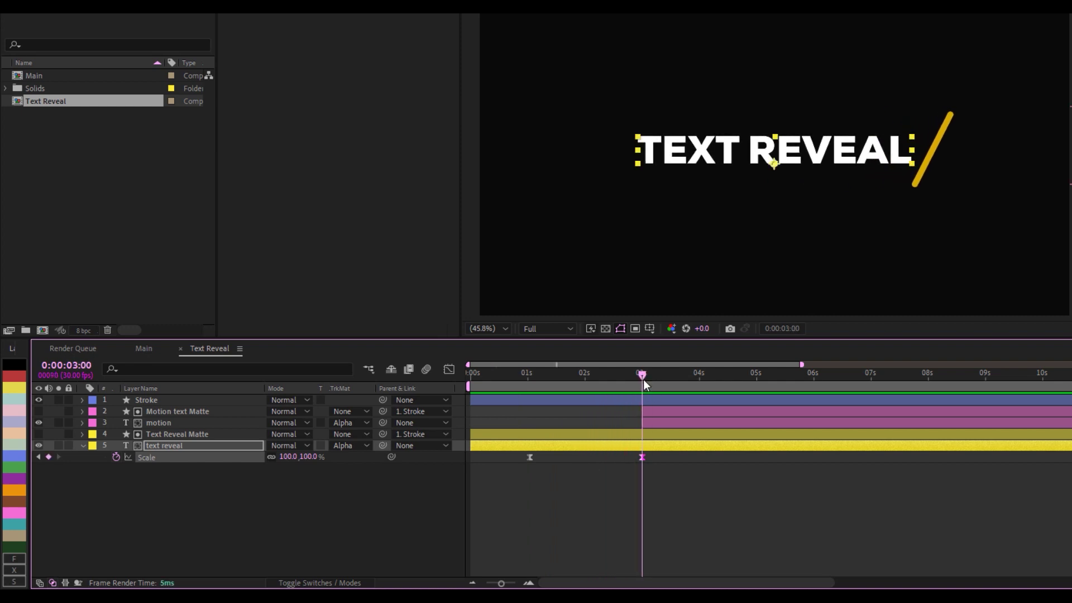
{"action": "left_click", "coordinate": [699, 376]}
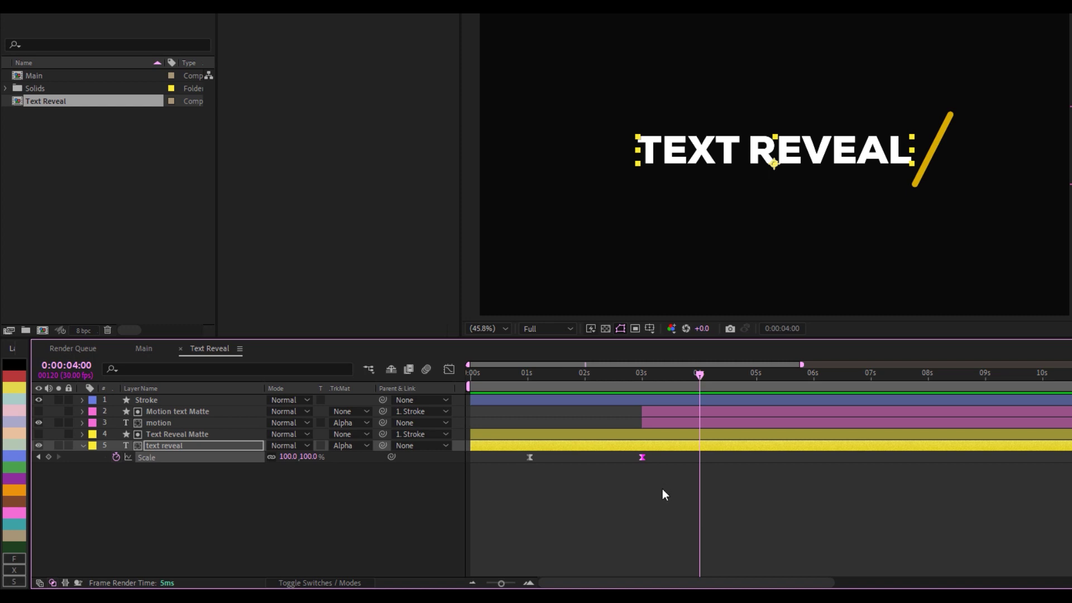
Step: Copy the text reveal layer's 100% Scale keyframe to 0:00:04:00 and its 110% keyframe to 0:00:06:00
{"action": "left_click_drag", "start_coordinate": [664, 480], "coordinate": [611, 460]}
{"action": "key", "text": "ctrl+v"}
{"action": "left_click_drag", "start_coordinate": [700, 375], "coordinate": [810, 381]}
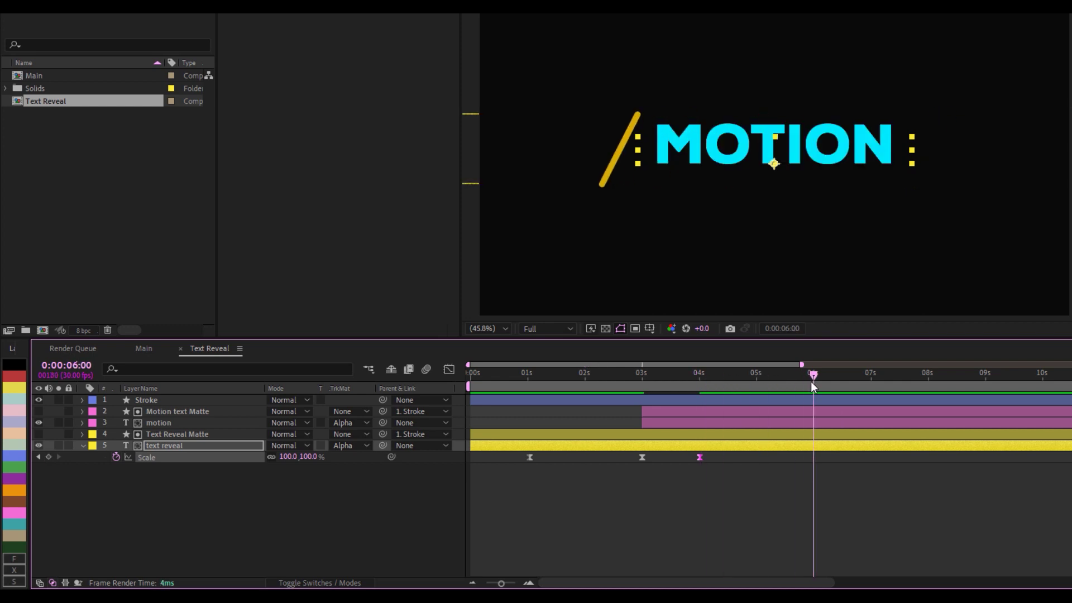
{"action": "left_click_drag", "start_coordinate": [565, 480], "coordinate": [504, 449]}
{"action": "key", "text": "ctrl+v"}
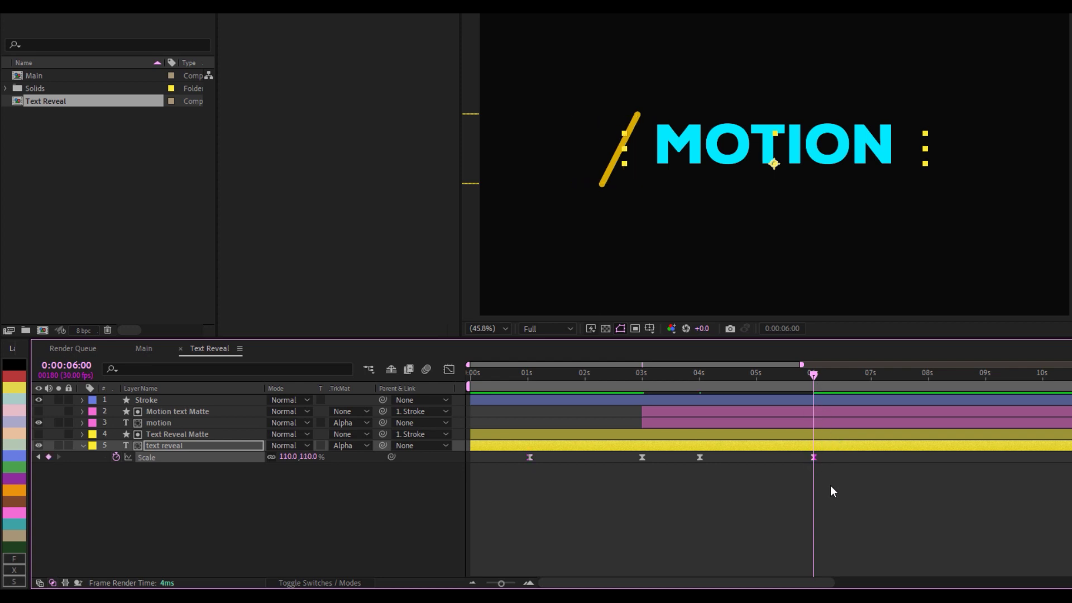
Step: Preview the text reveal layer's four-keyframe scale animation from about 0:00:01:04
{"action": "left_click", "coordinate": [806, 373]}
{"action": "left_click_drag", "start_coordinate": [806, 374], "coordinate": [525, 383]}
{"action": "key", "text": "space"}
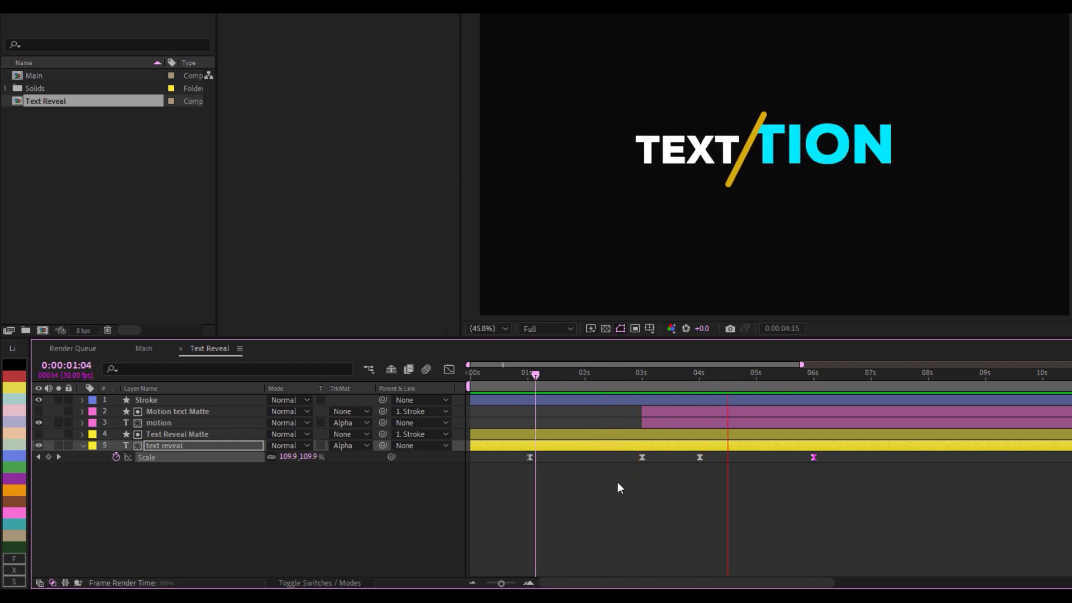
{"action": "left_click", "coordinate": [702, 373]}
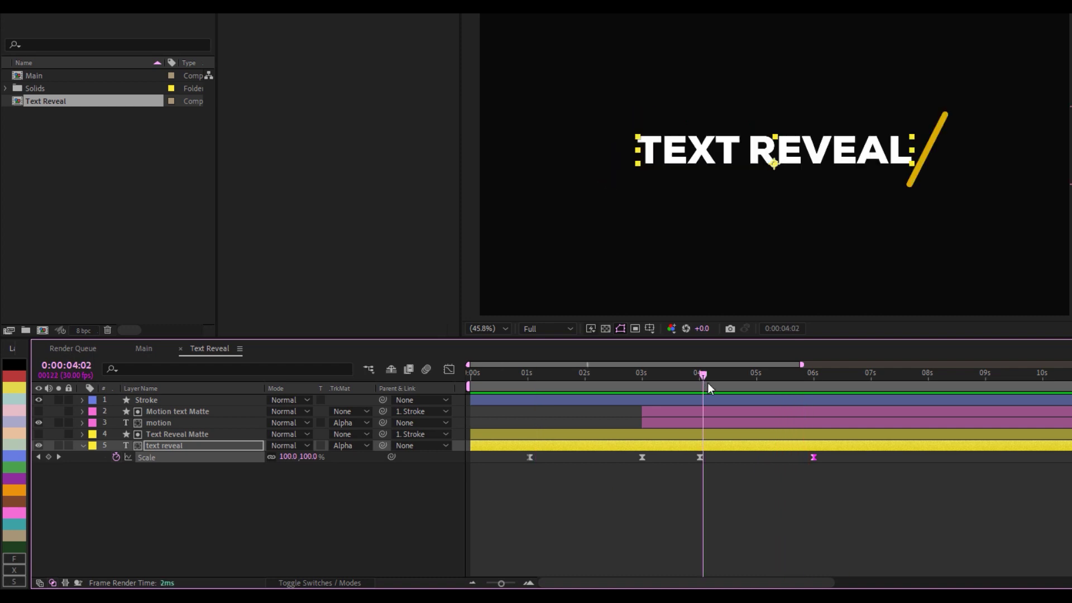
Step: Move the text reveal layer's last Scale keyframe to 0:00:05:23 and preview the exit from 0:00:03:29
{"action": "left_click_drag", "start_coordinate": [709, 394], "coordinate": [802, 460]}
{"action": "left_click", "coordinate": [708, 374]}
{"action": "left_click_drag", "start_coordinate": [702, 378], "coordinate": [699, 380]}
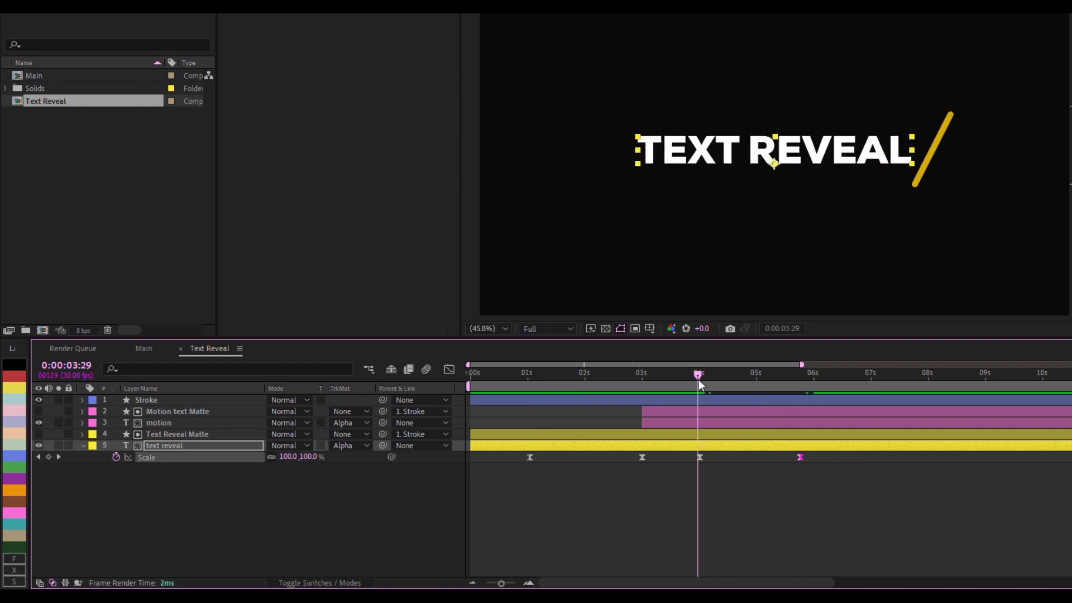
{"action": "key", "text": "space"}
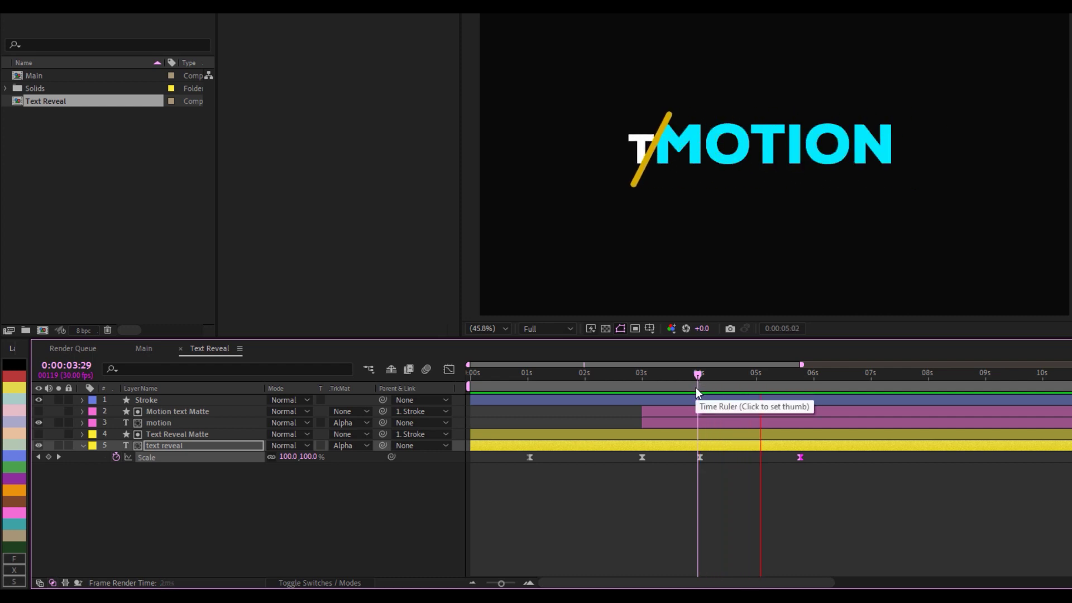
Step: Add a Scale keyframe of 100% to the motion layer at 0:00:04:00
{"action": "left_click", "coordinate": [801, 380]}
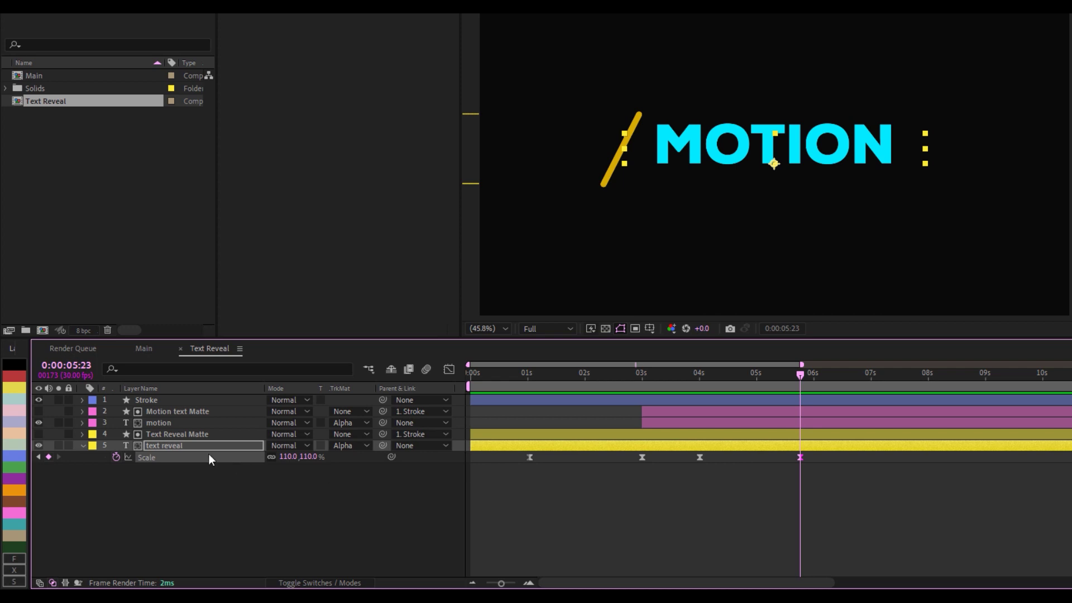
{"action": "left_click", "coordinate": [167, 423]}
{"action": "key", "text": "s"}
{"action": "key", "text": "j"}
{"action": "left_click", "coordinate": [117, 435]}
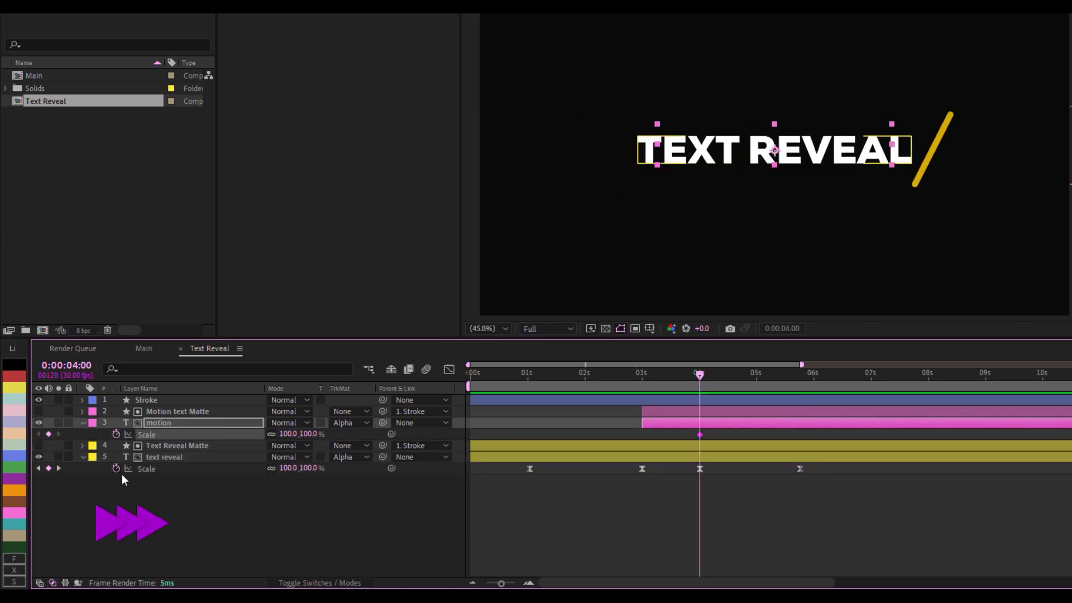
Step: Set the motion layer's Scale to 110% at 0:00:05:23
{"action": "key", "text": "k"}
{"action": "left_click", "coordinate": [307, 434]}
{"action": "type", "text": "110"}
{"action": "key", "text": "Return"}
Step: Apply Easy Ease to the motion layer's Scale keyframes and reshape their speed curve in the Graph Editor
{"action": "right_click", "coordinate": [700, 435]}
{"action": "left_click", "coordinate": [893, 466]}
{"action": "key", "text": "shift+F3"}
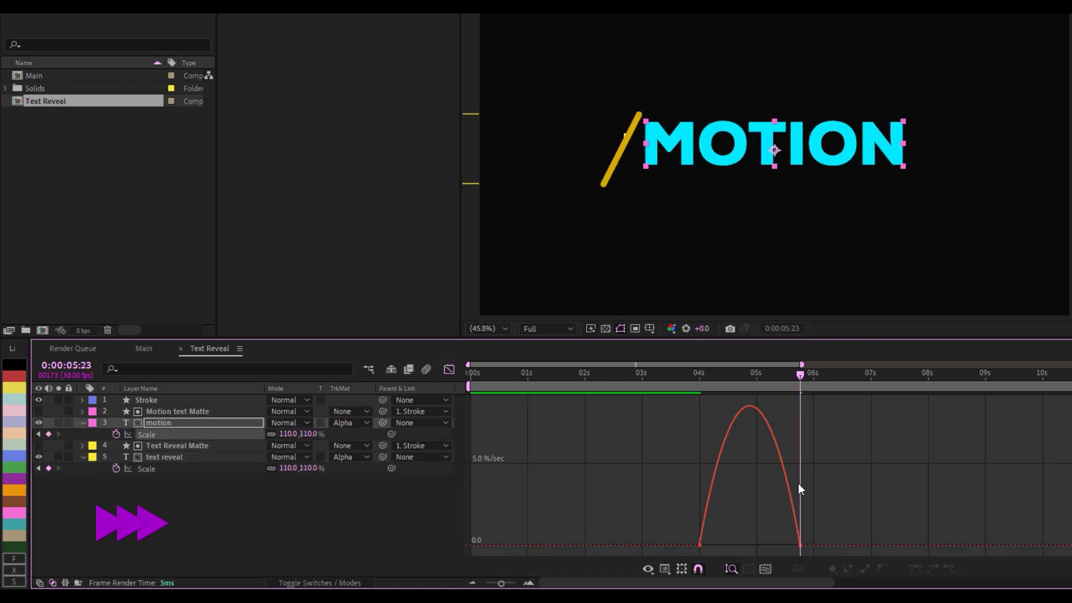
{"action": "left_click", "coordinate": [800, 544]}
{"action": "left_click_drag", "start_coordinate": [767, 545], "coordinate": [726, 544]}
{"action": "key", "text": "shift+F3"}
Step: Move the motion layer's last Scale keyframe to about 0:00:06:01 and preview its scaling
{"action": "left_click_drag", "start_coordinate": [694, 380], "coordinate": [653, 385]}
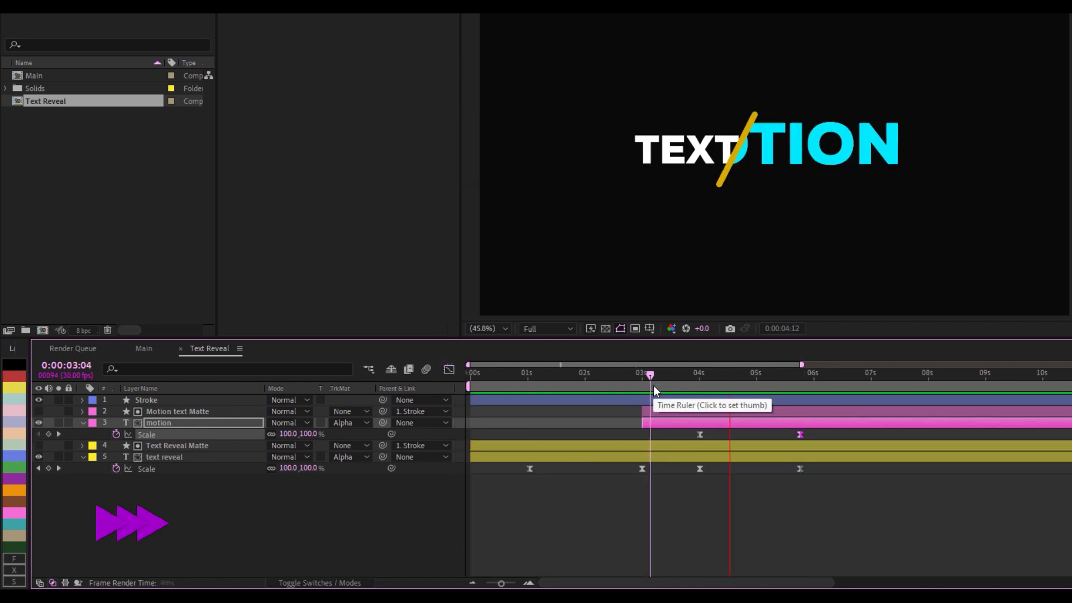
{"action": "left_click_drag", "start_coordinate": [801, 435], "coordinate": [816, 434]}
{"action": "left_click", "coordinate": [693, 375]}
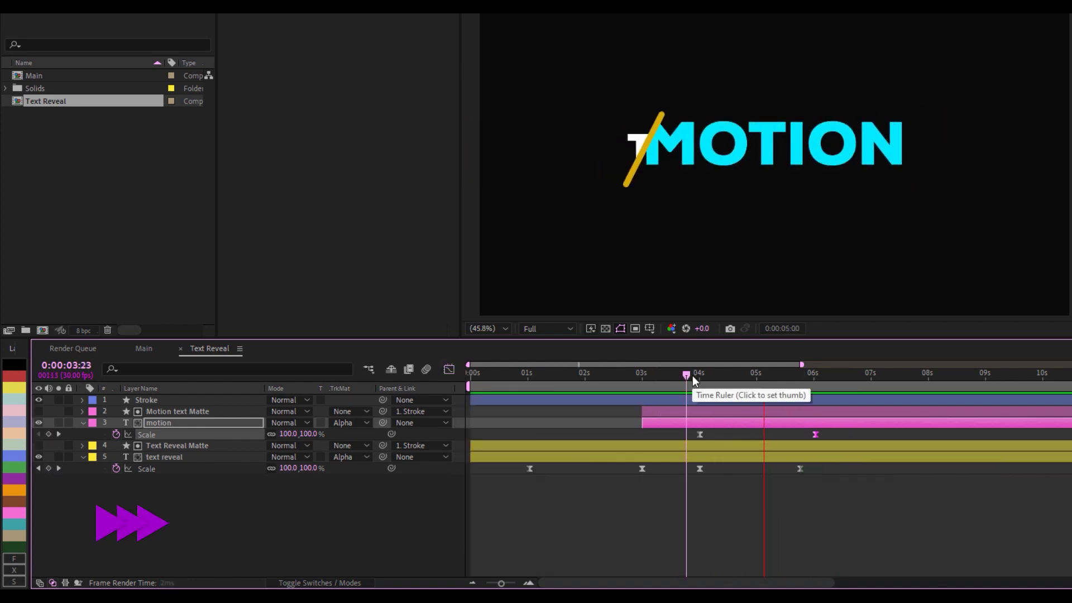
{"action": "mouse_move", "coordinate": [693, 376]}
{"action": "left_mouse_down"}
{"action": "mouse_move", "coordinate": [592, 380]}
{"action": "mouse_move", "coordinate": [691, 378]}
{"action": "left_mouse_up"}
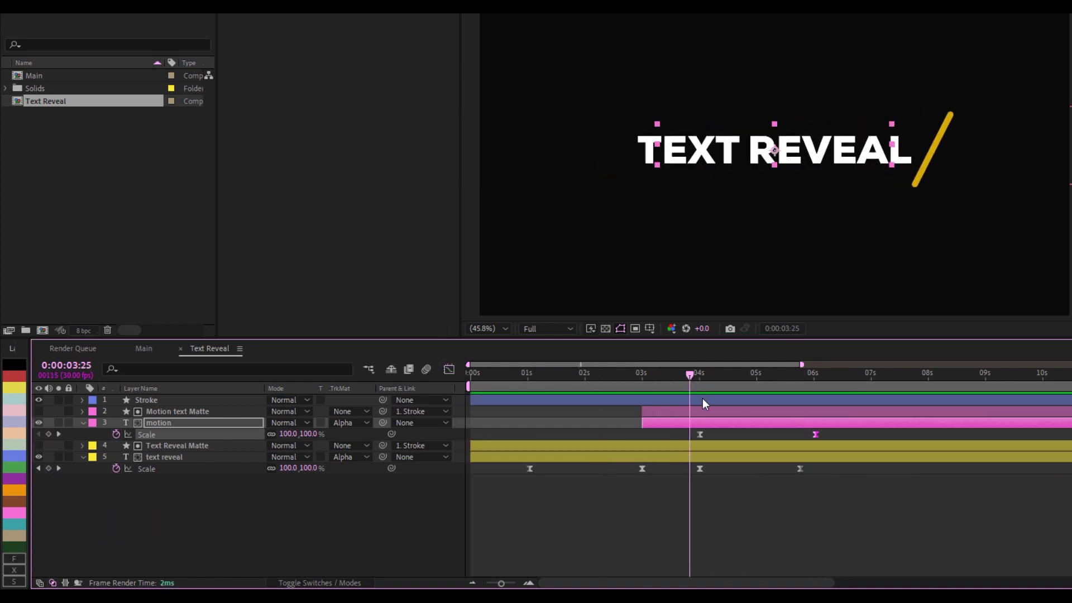
Step: Preview the Text Reveal composition from 0:00:00:00 and check the first frames of the stroke
{"action": "key", "text": "minus"}
{"action": "left_click_drag", "start_coordinate": [610, 375], "coordinate": [409, 377]}
{"action": "left_click", "coordinate": [544, 480]}
{"action": "key", "text": "space"}
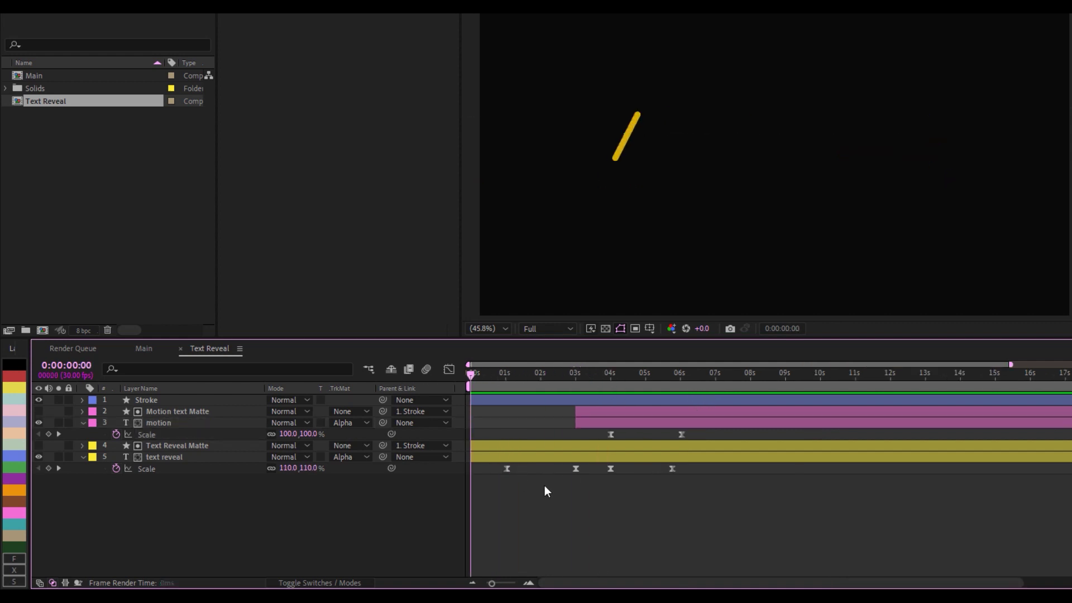
{"action": "key", "text": "space"}
{"action": "key", "text": "space"}
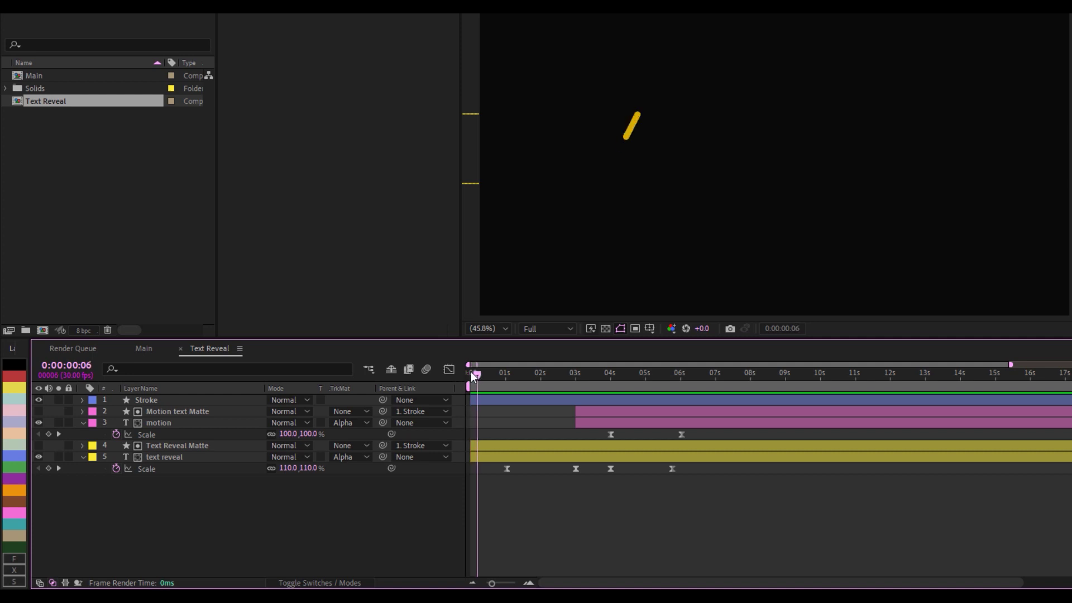
{"action": "key", "text": "space"}
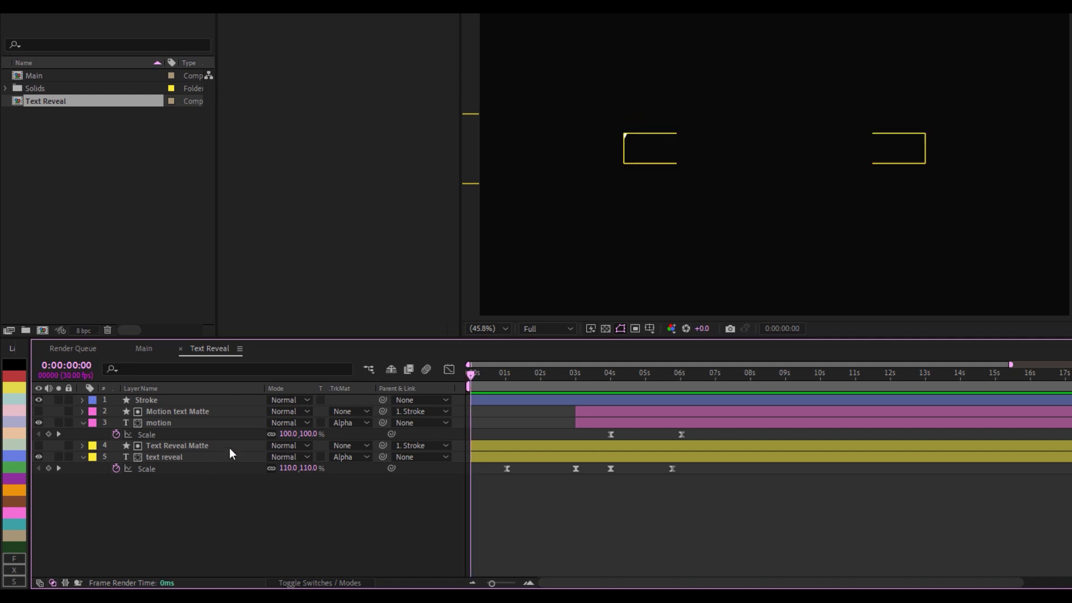
Step: Trim the start of the text reveal and Text Reveal Matte layers to about 0:00:01:00 and preview the composition
{"action": "left_click", "coordinate": [171, 457]}
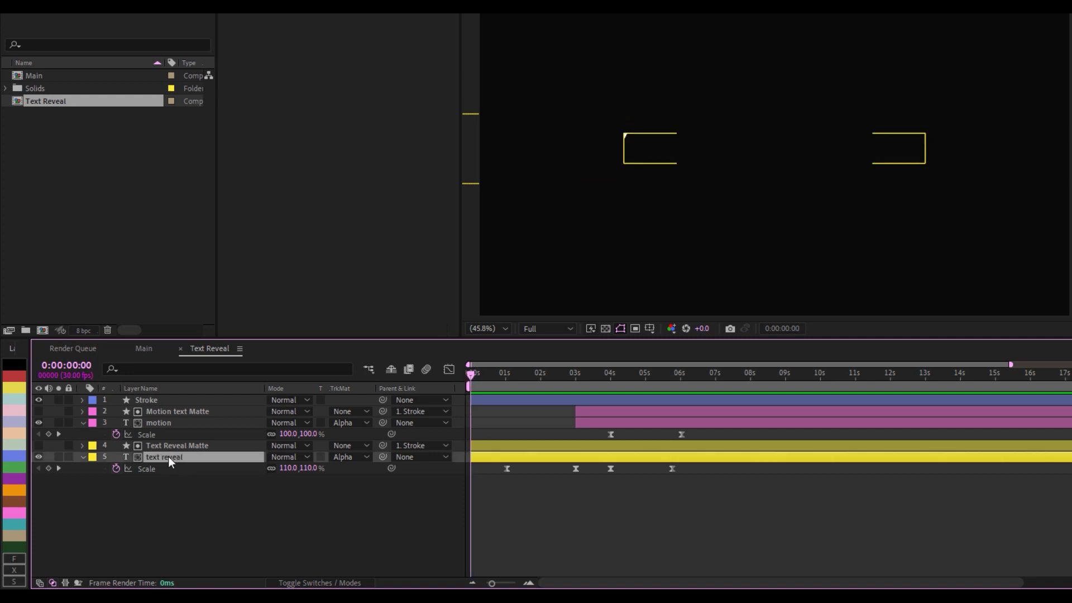
{"action": "left_click", "coordinate": [476, 444], "text": "shift"}
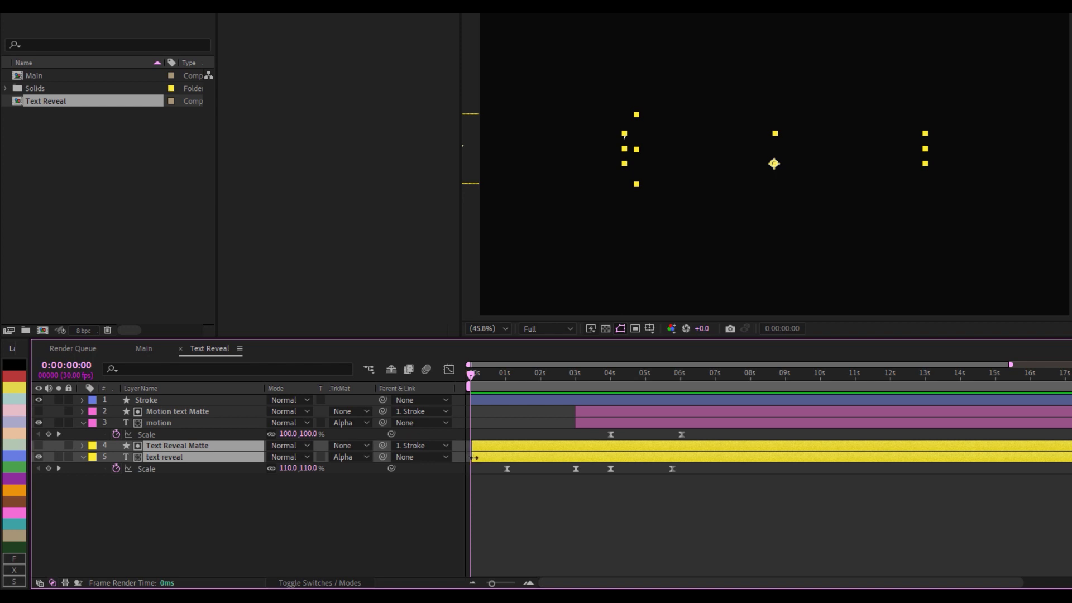
{"action": "left_click_drag", "start_coordinate": [475, 458], "coordinate": [504, 458]}
{"action": "left_click", "coordinate": [537, 526]}
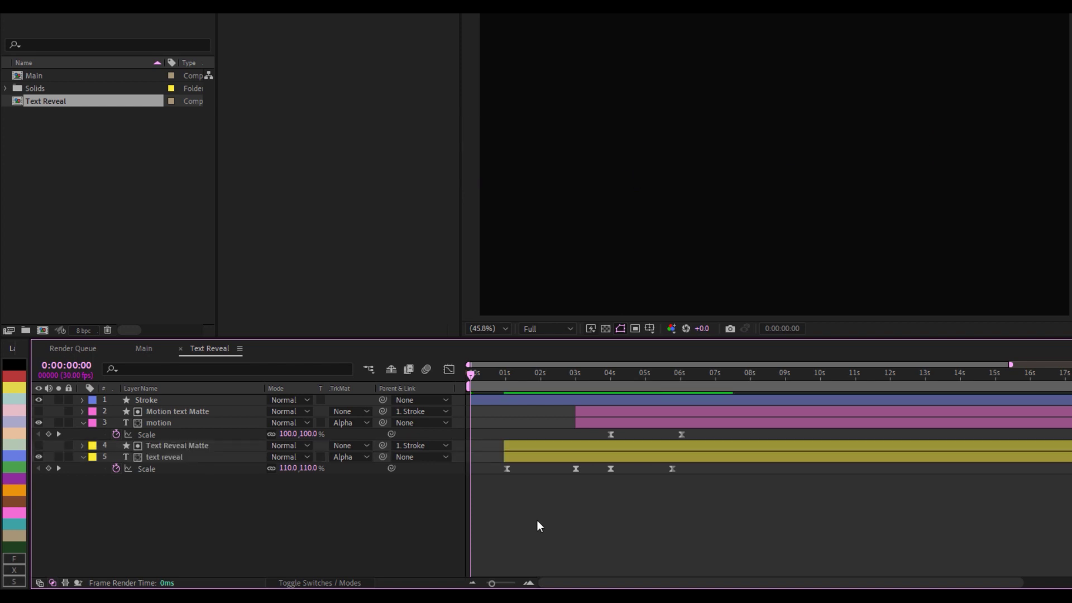
{"action": "key", "text": "space"}
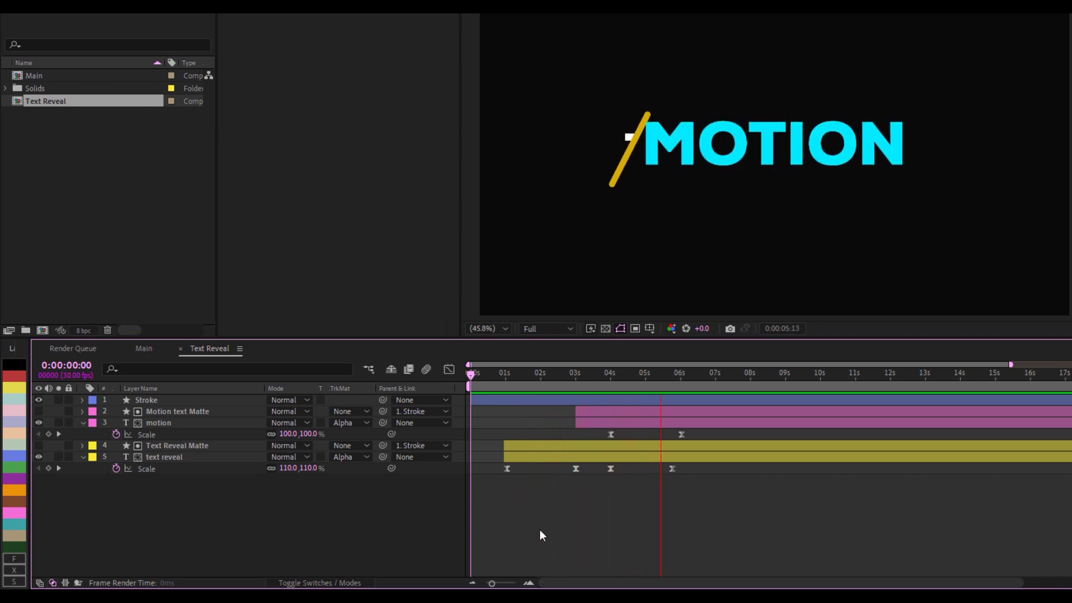
Step: Switch to the Main composition and preview the finished reveal from 0:00:00:00
{"action": "left_click", "coordinate": [706, 383]}
{"action": "key", "text": "Tab"}
{"action": "left_click", "coordinate": [629, 382]}
{"action": "key", "text": "space"}
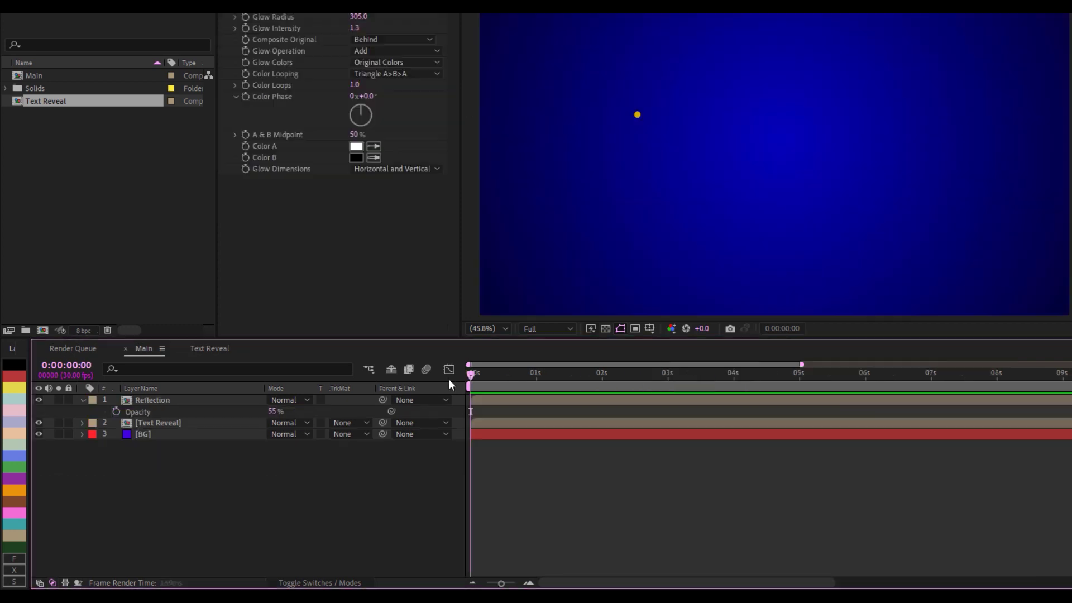